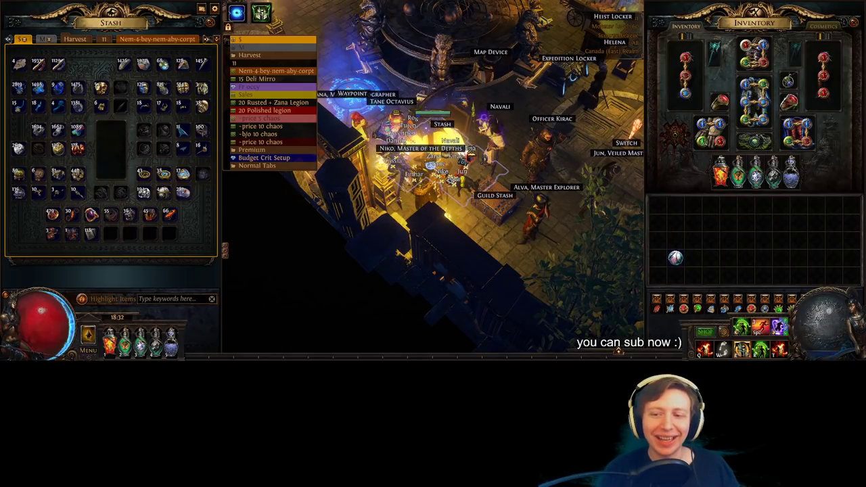
# Glance at the Atlas, then flip through the Rolled, -b/o 50 chaos and Empty stash tabs.
pyautogui.press('g')
pyautogui.scroll(-3, 396, 276)
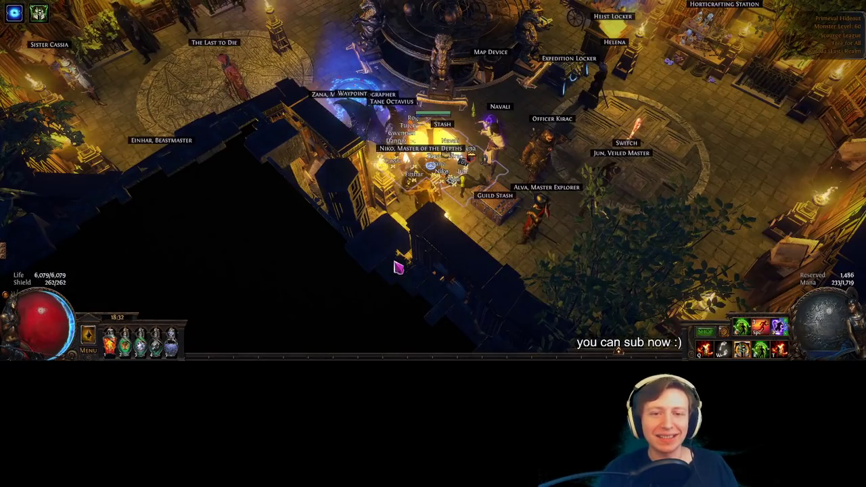
pyautogui.press('g')
pyautogui.click(90, 40)
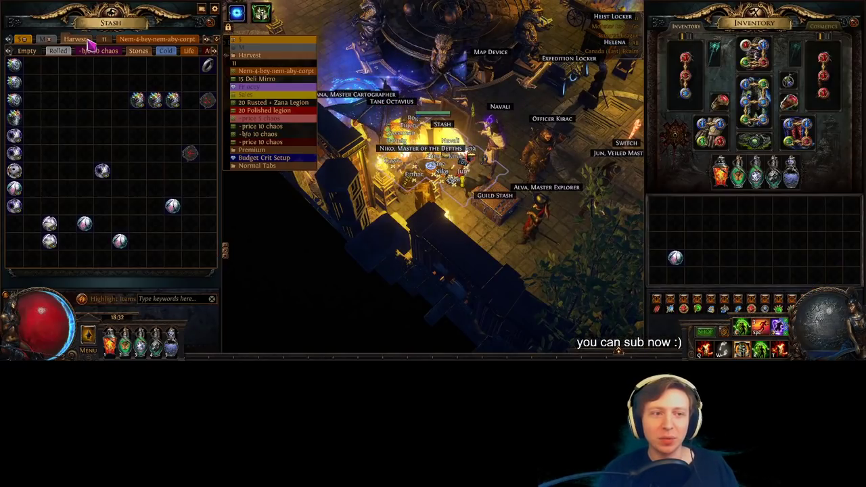
pyautogui.click(69, 57)
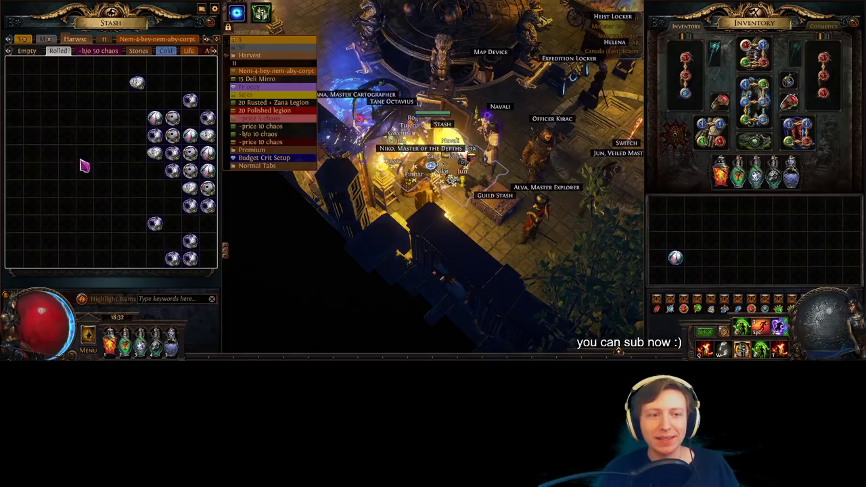
pyautogui.click(101, 52)
pyautogui.click(27, 54)
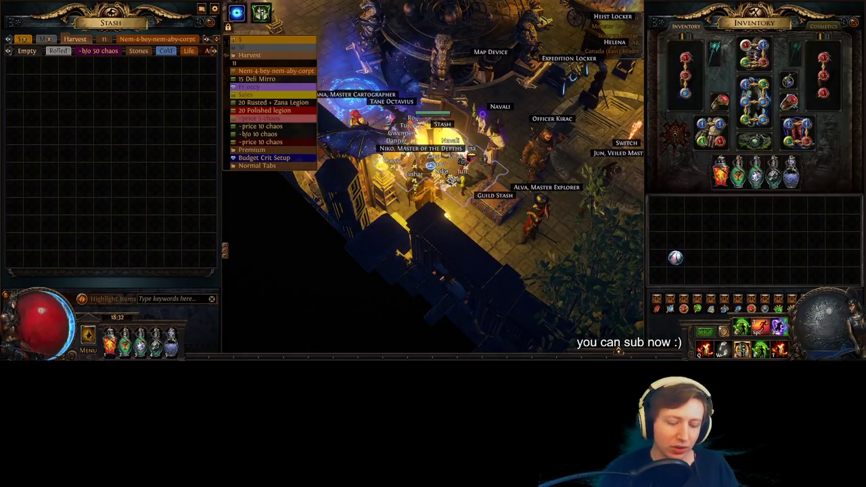
pyautogui.hotkey('alt', 'Tab')
pyautogui.scroll(1, 268, 323)
pyautogui.scroll(-2, 285, 316)
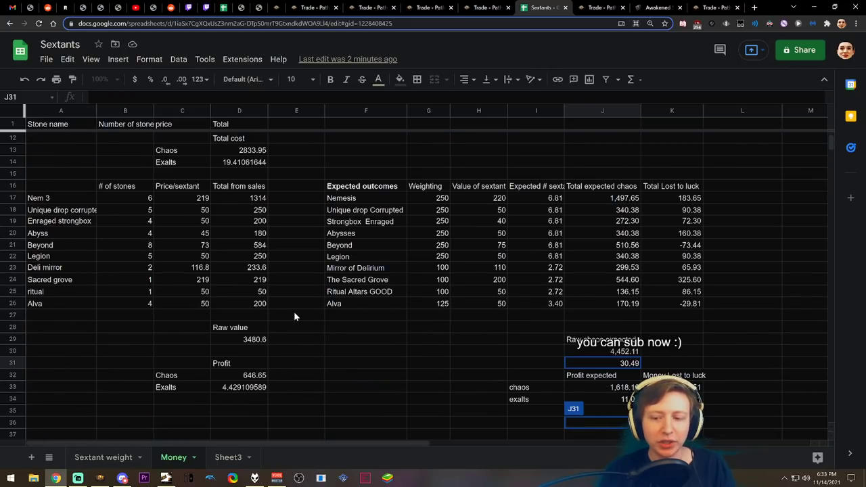
pyautogui.scroll(2, 294, 317)
pyautogui.click(109, 457)
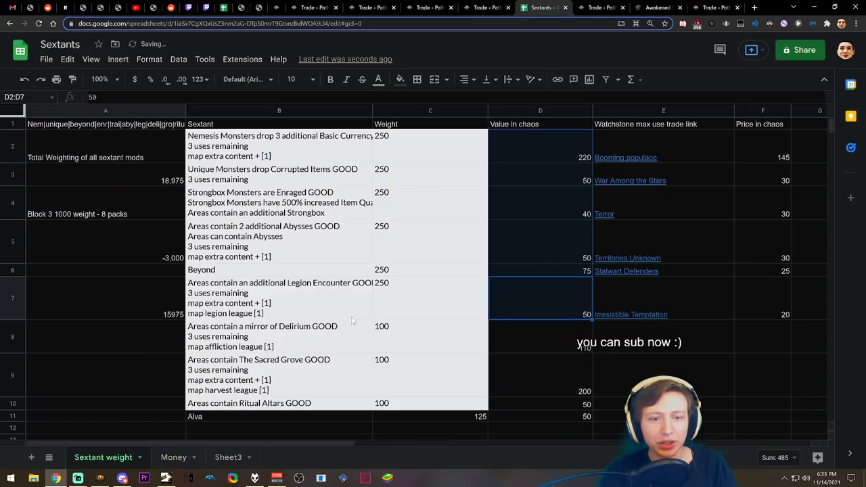
pyautogui.scroll(-4, 365, 311)
pyautogui.scroll(4, 505, 349)
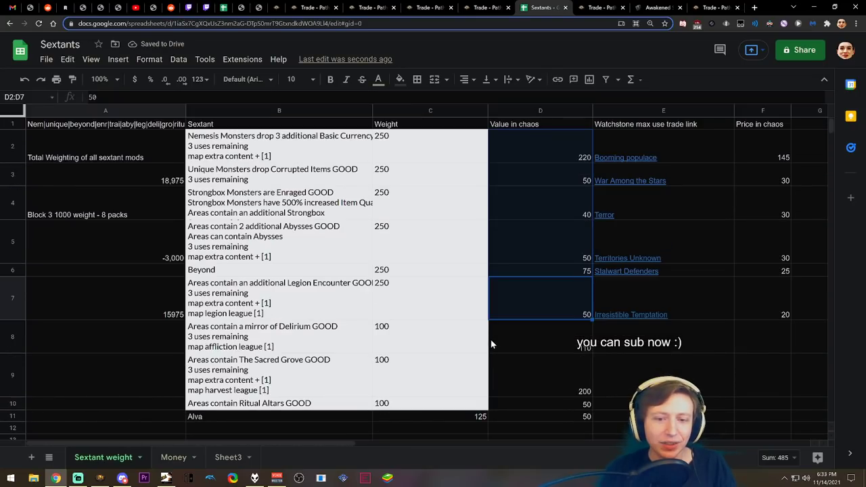
pyautogui.click(101, 478)
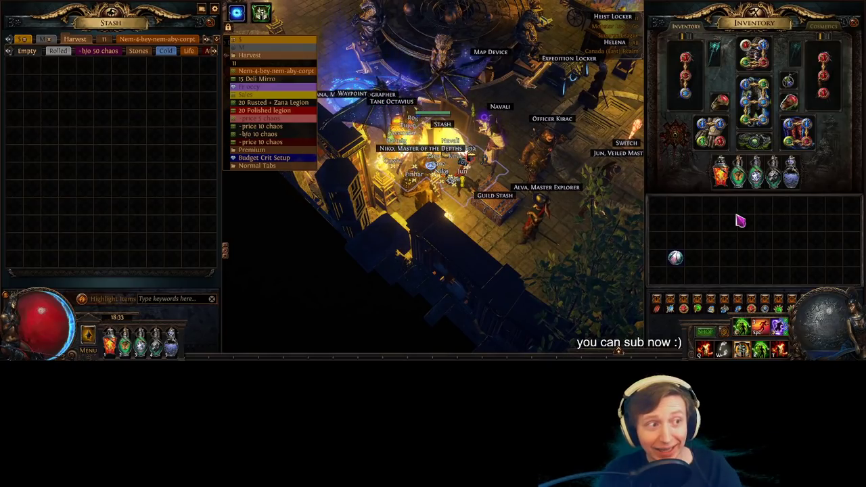
# Pan the Atlas to Glennach Cairns and socket the Ivory Watchstone from the inventory there.
pyautogui.press('g')
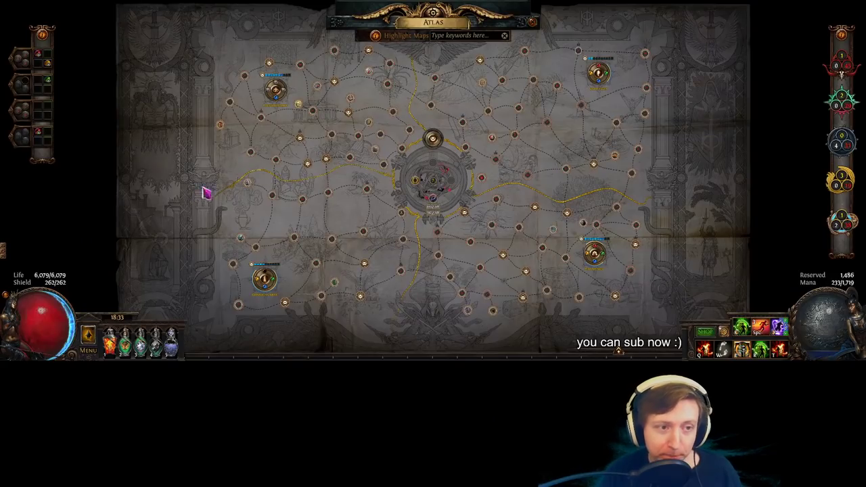
pyautogui.scroll(5, 266, 228)
pyautogui.moveTo(415, 201); pyautogui.dragTo(361, 124)
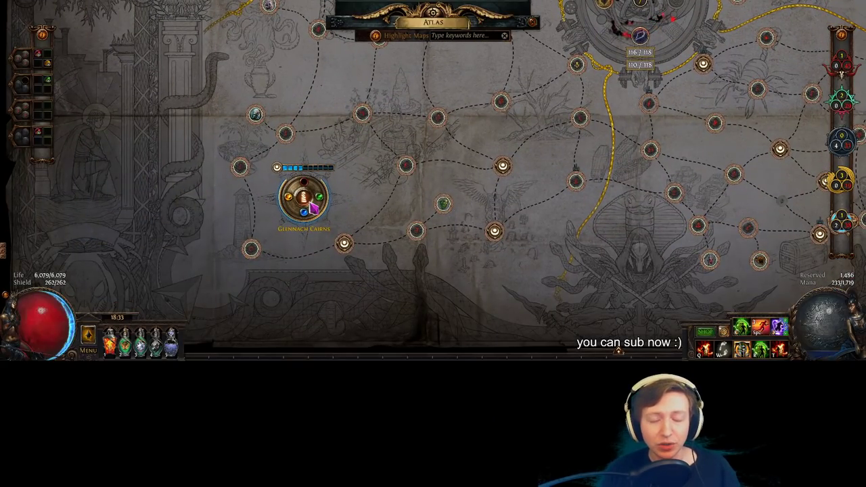
pyautogui.moveTo(293, 204)
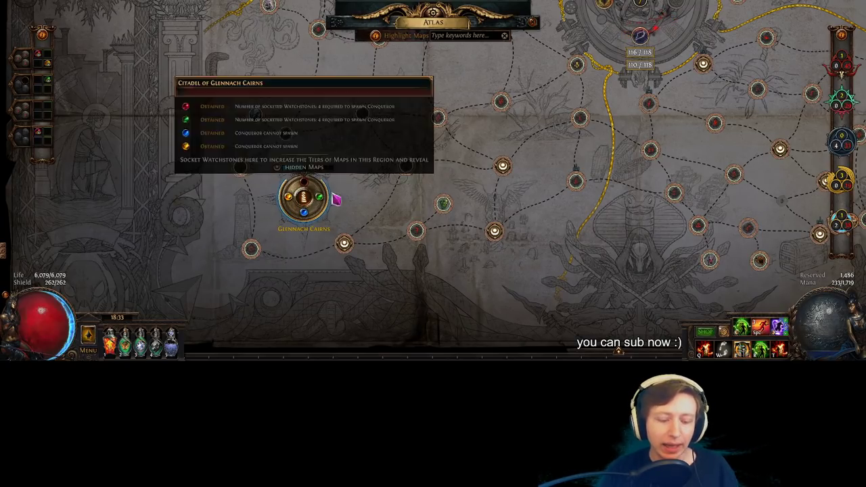
pyautogui.press('i')
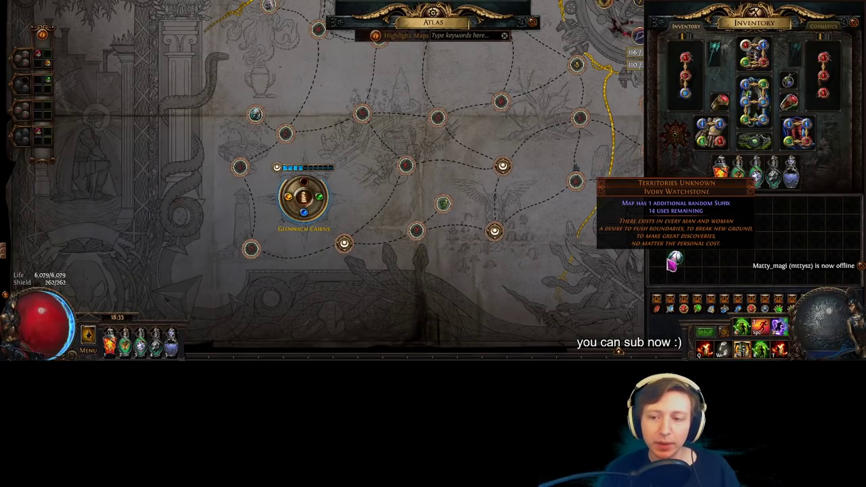
pyautogui.click(674, 262)
pyautogui.click(304, 183)
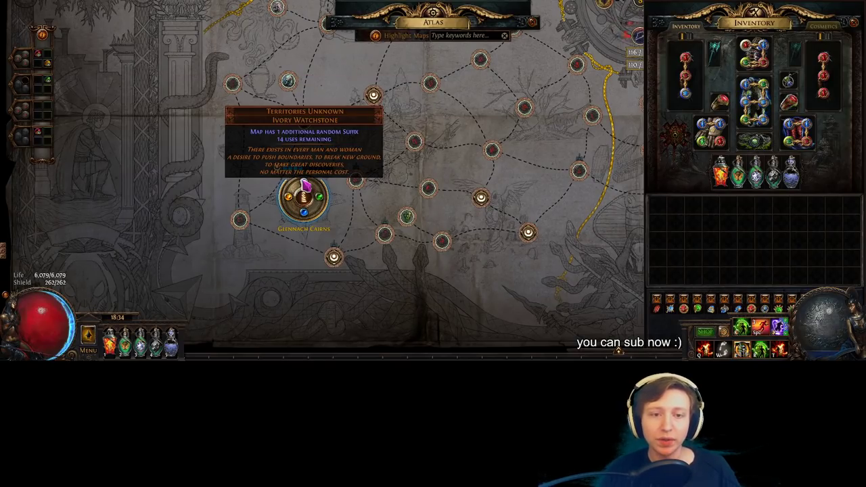
pyautogui.scroll(-3, 406, 193)
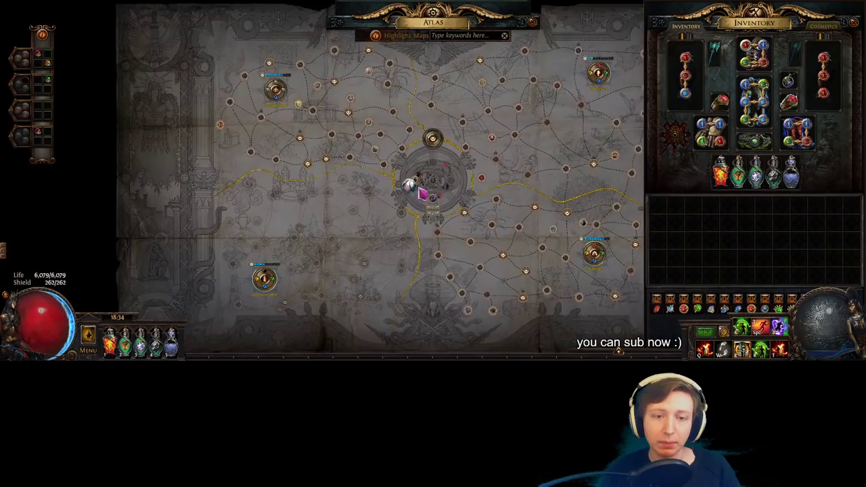
# Try the watchstone in Lira Arthain, then reseat Haewark Hamlet's watchstone.
pyautogui.scroll(3, 515, 275)
pyautogui.click(571, 244)
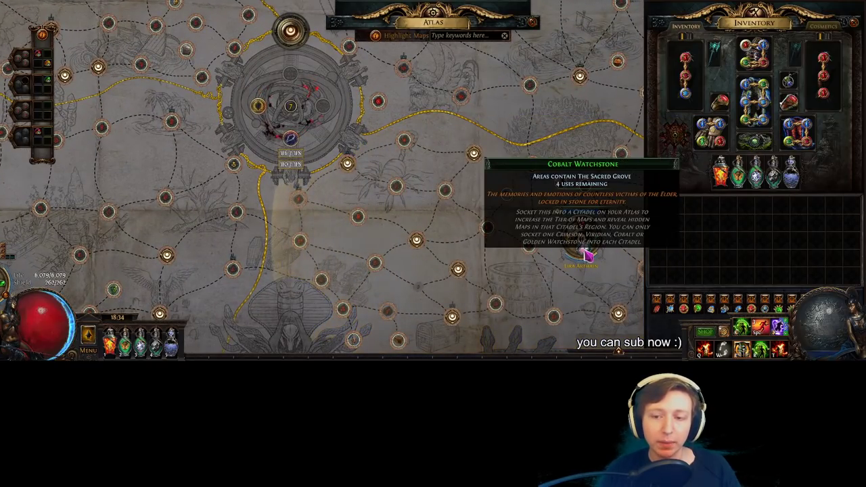
pyautogui.keyDown('ctrl'); pyautogui.click(580, 241); pyautogui.keyUp('ctrl')
pyautogui.moveTo(284, 108); pyautogui.dragTo(540, 284)
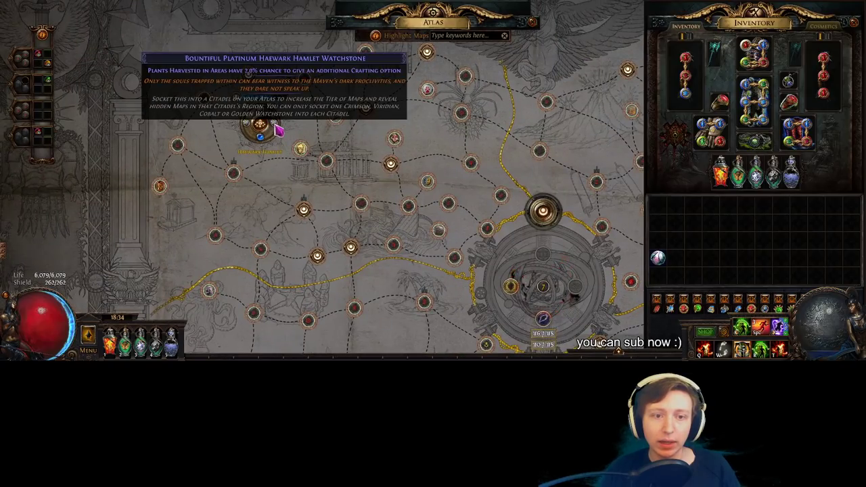
pyautogui.click(262, 123)
pyautogui.click(711, 241)
pyautogui.click(711, 241)
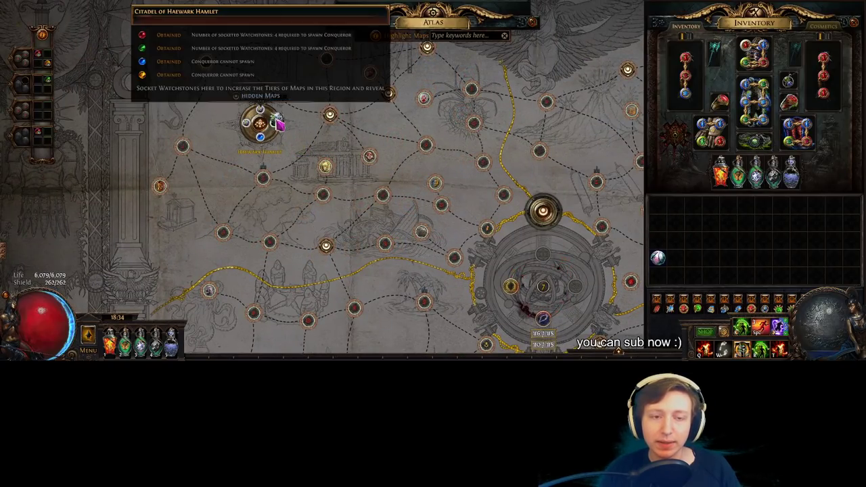
pyautogui.click(263, 121)
# Socket the Ivory Watchstone into Glennach Cairns.
pyautogui.moveTo(334, 253); pyautogui.dragTo(365, 60)
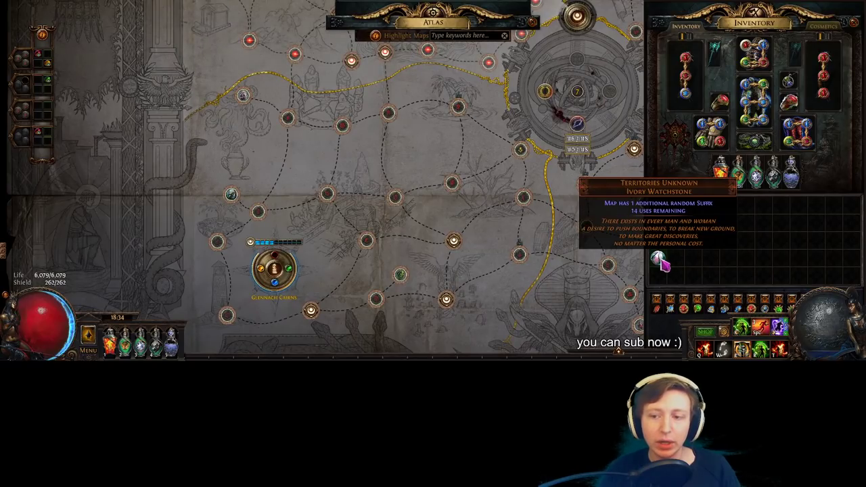
pyautogui.scroll(2, 325, 270)
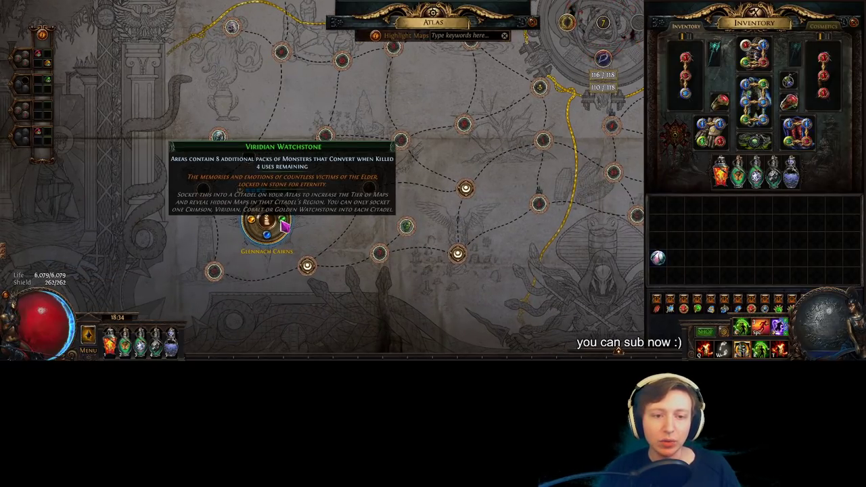
pyautogui.click(658, 257)
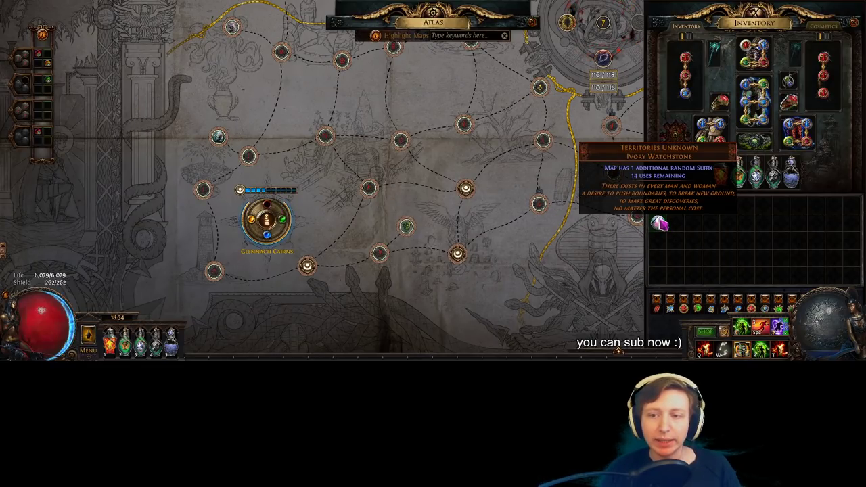
pyautogui.click(660, 223)
pyautogui.click(257, 217)
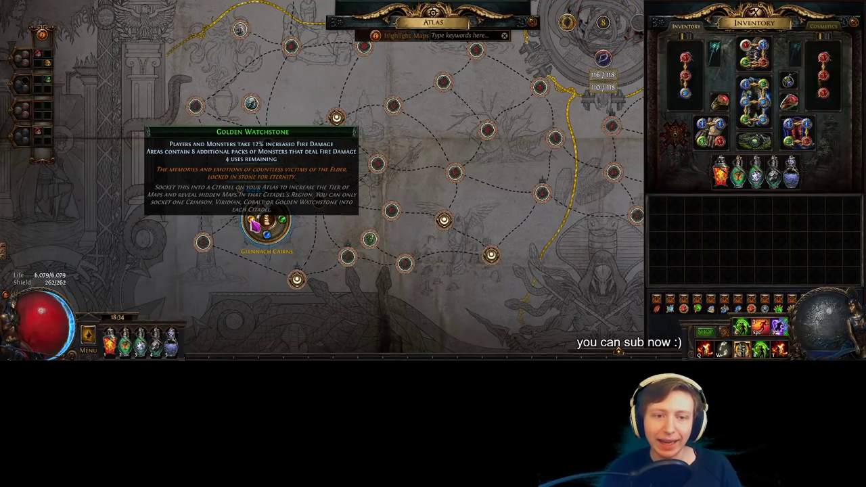
pyautogui.click(264, 227)
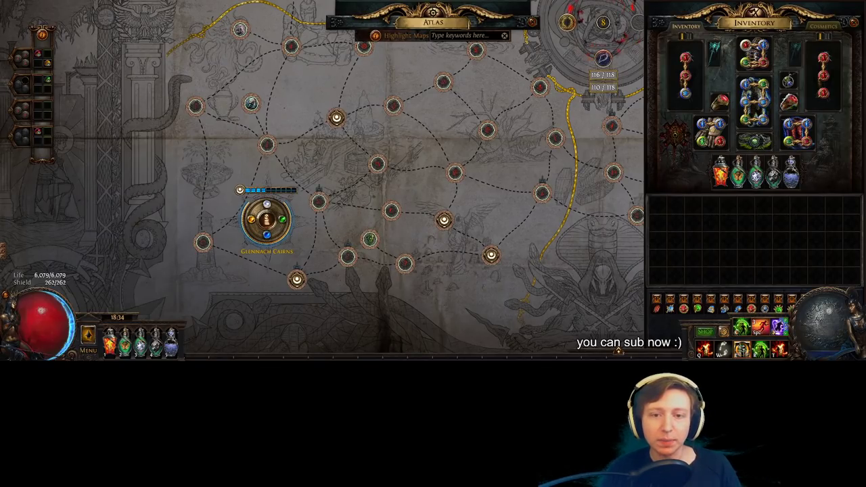
# Review PoEDB's Awakened Sextant weights, such as the corrupted-items row's 250.
pyautogui.hotkey('alt', 'Tab')
pyautogui.scroll(3, 499, 195)
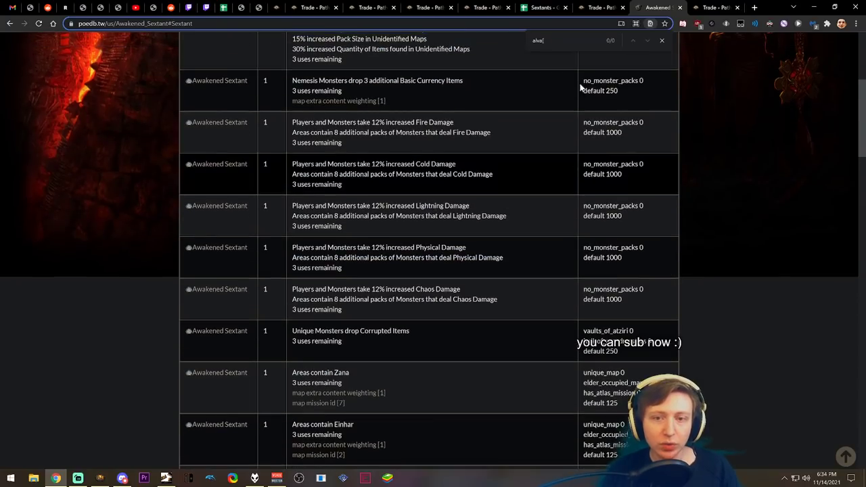
pyautogui.click(661, 40)
pyautogui.scroll(5, 562, 253)
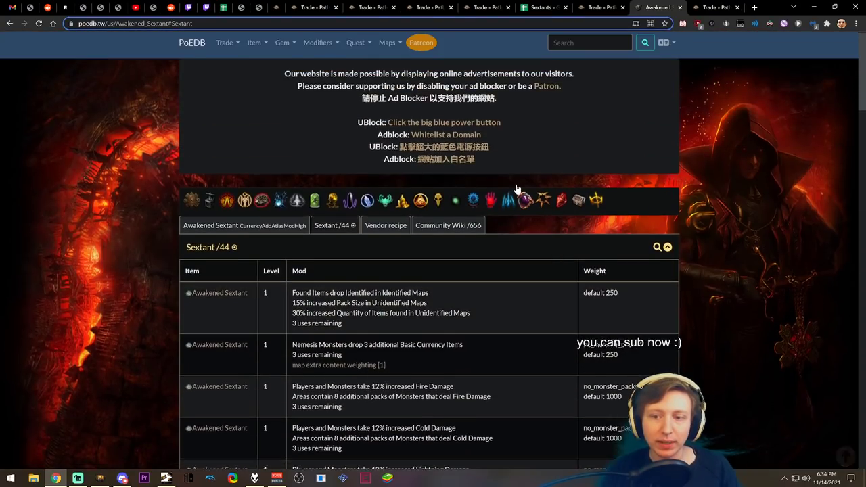
pyautogui.scroll(-5, 523, 178)
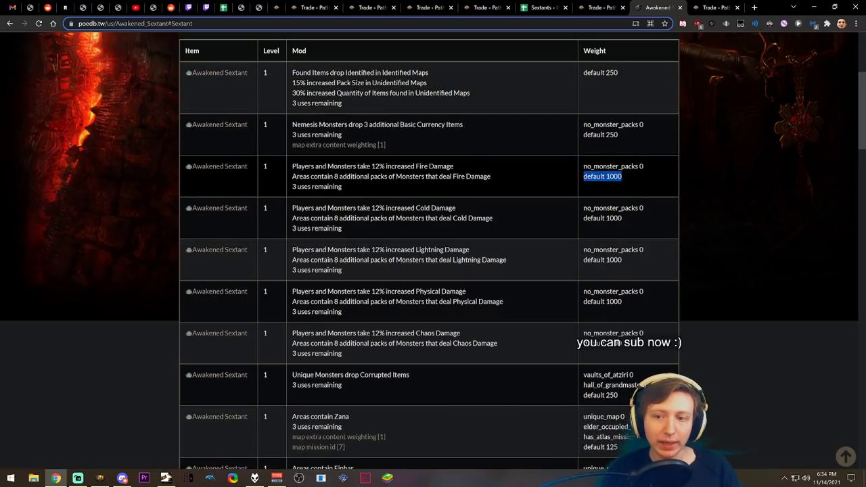
pyautogui.click(623, 182)
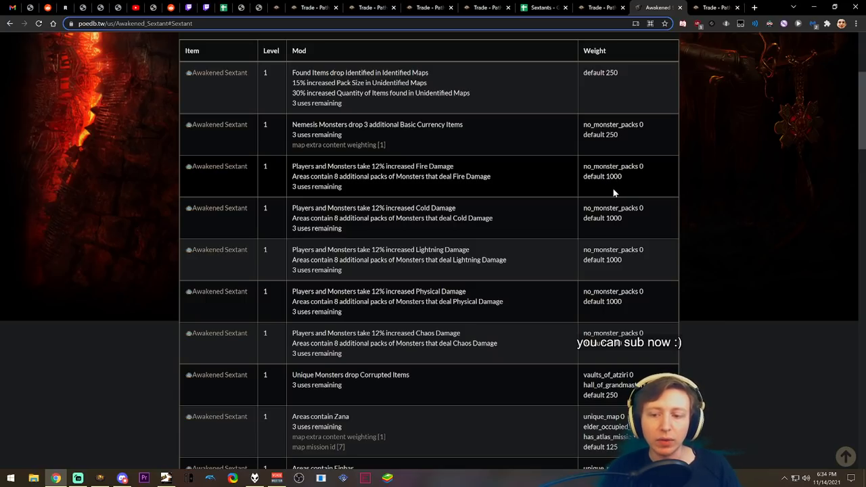
pyautogui.scroll(-4, 613, 193)
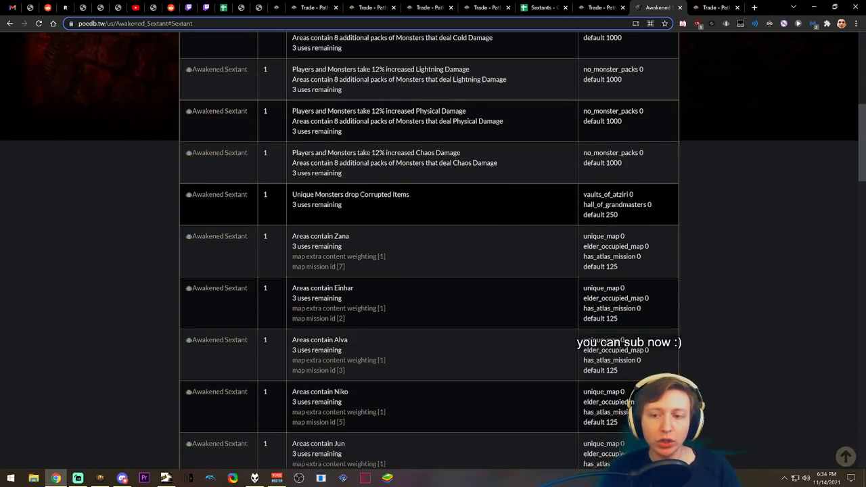
pyautogui.doubleClick(611, 214)
# Scroll to the table's bottom and highlight the Sacred Grove weight of 100.
pyautogui.scroll(-10, 559, 231)
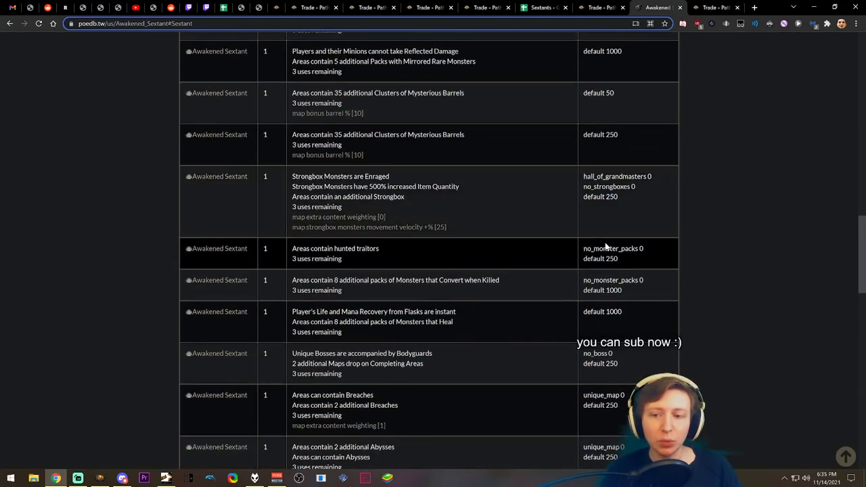
pyautogui.scroll(-6, 607, 247)
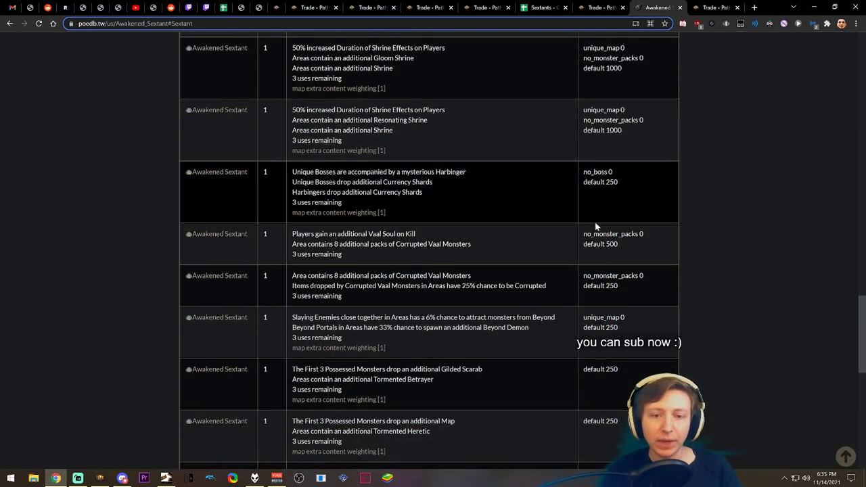
pyautogui.scroll(-10, 595, 222)
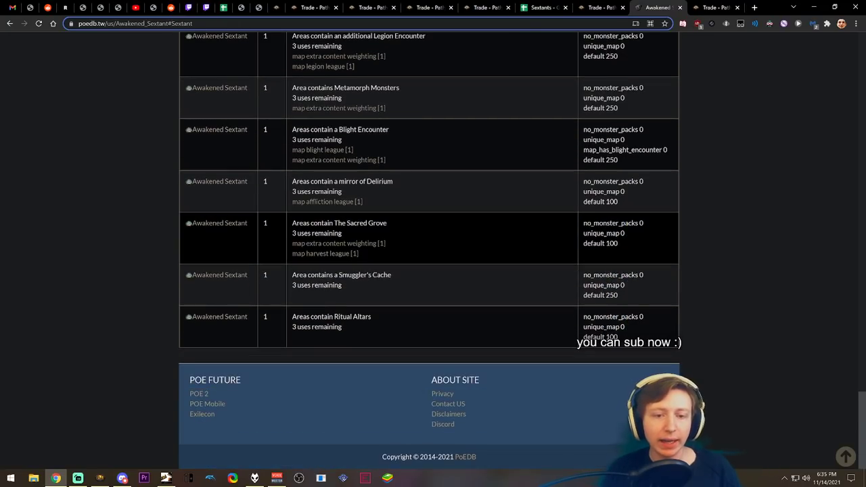
pyautogui.moveTo(618, 243); pyautogui.dragTo(606, 243)
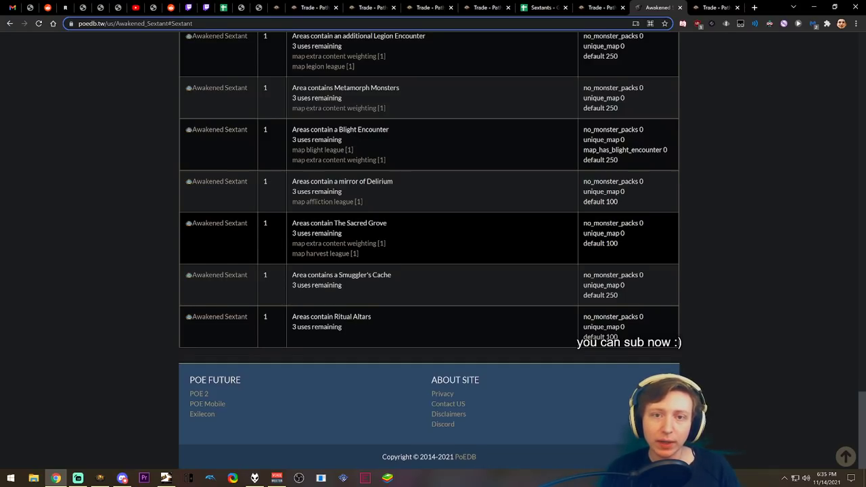
pyautogui.scroll(10, 633, 246)
# Read the tooltips of Glennach Cairns' socketed watchstones, then return to PoEDB.
pyautogui.hotkey('alt', 'Tab')
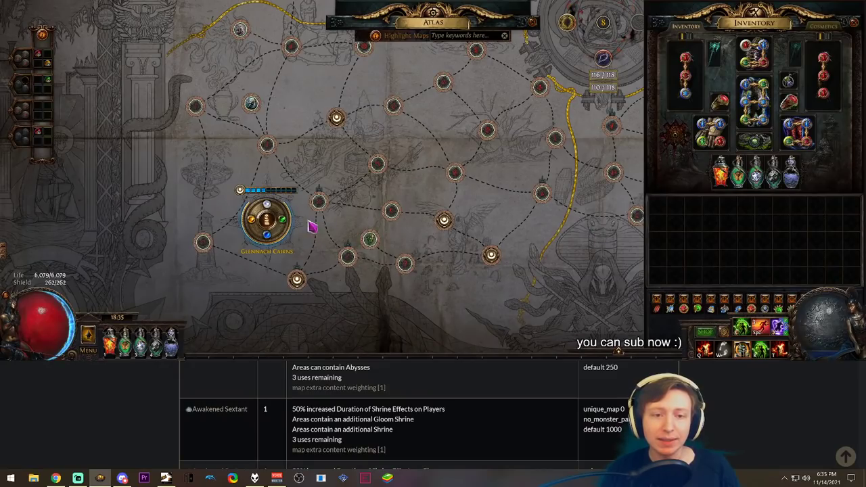
pyautogui.moveTo(284, 225)
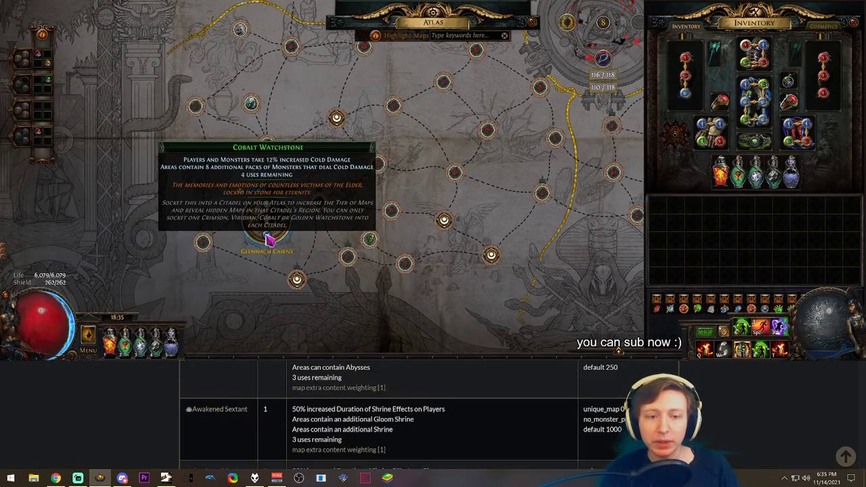
pyautogui.moveTo(254, 225)
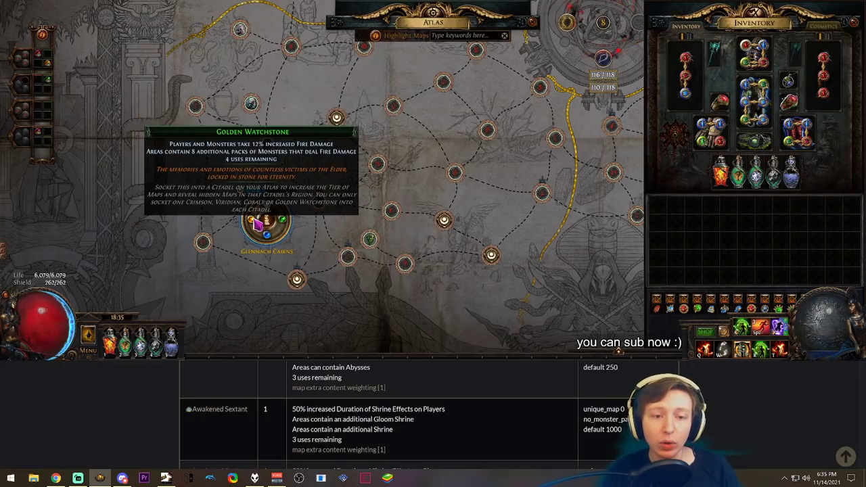
pyautogui.hotkey('alt', 'Tab')
# Glance at the game's watchstones, then review the Chaos Damage row weights in PoEDB.
pyautogui.scroll(8, 626, 217)
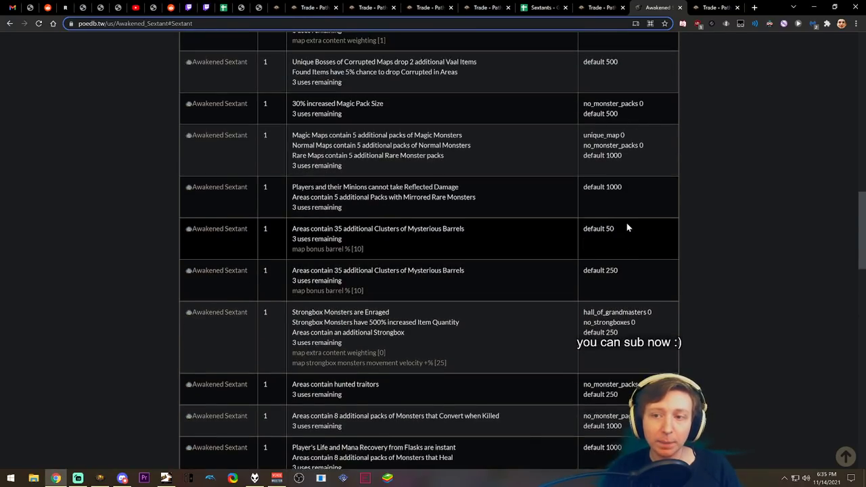
pyautogui.scroll(5, 628, 211)
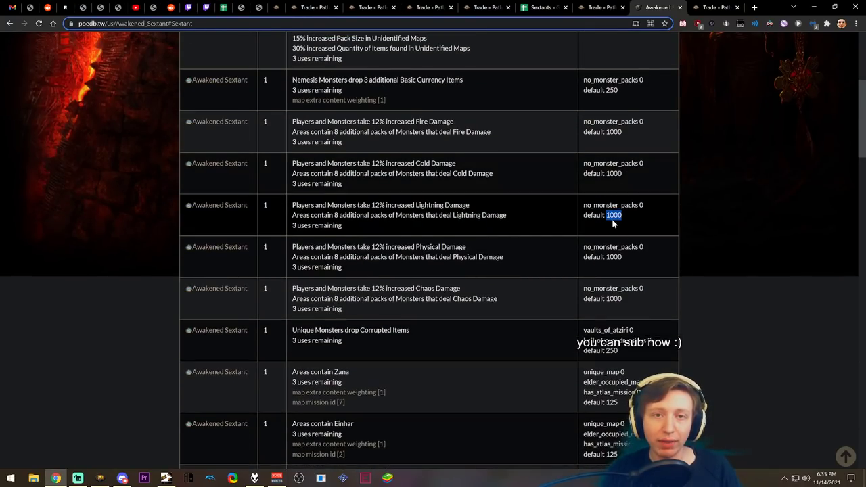
pyautogui.hotkey('alt', 'Tab')
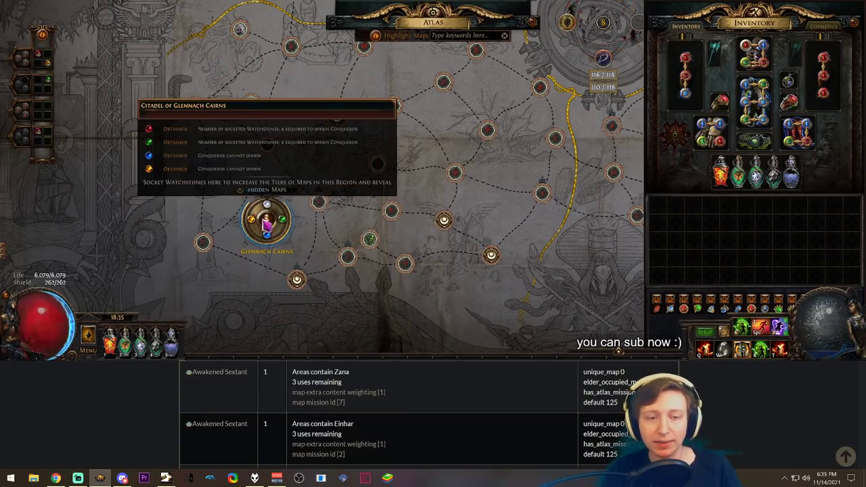
pyautogui.hotkey('alt', 'Tab')
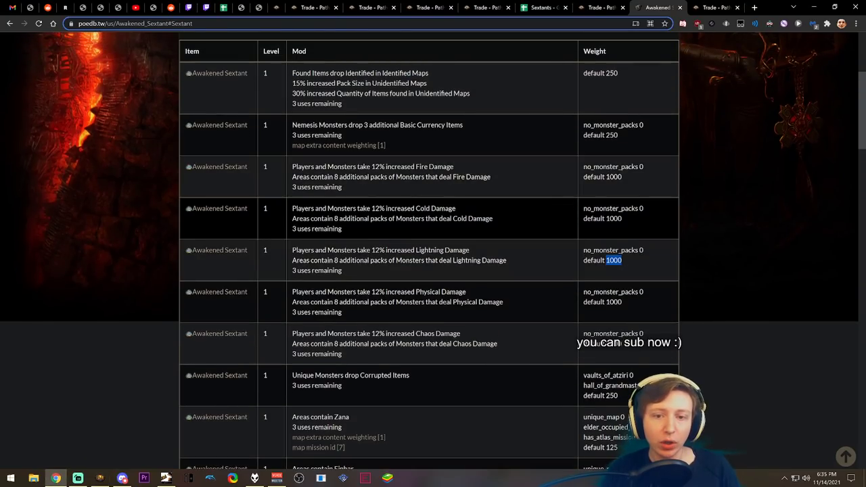
pyautogui.scroll(-1, 580, 199)
pyautogui.scroll(-1, 549, 249)
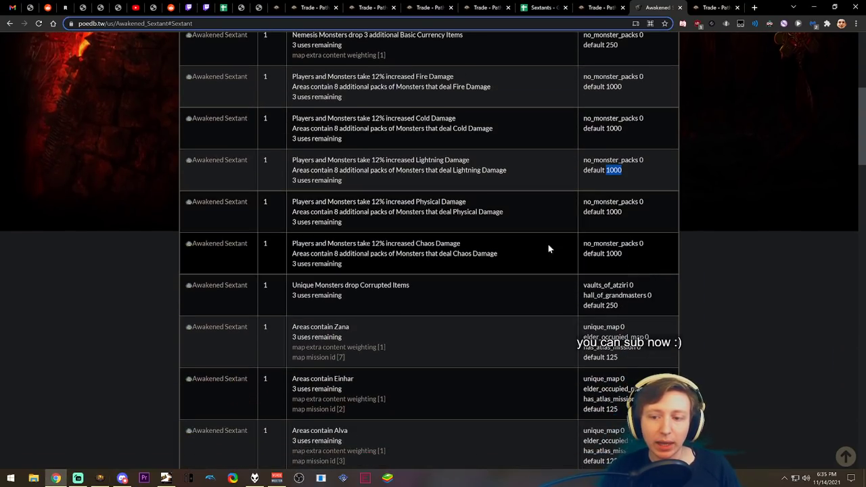
pyautogui.moveTo(387, 243); pyautogui.dragTo(460, 245)
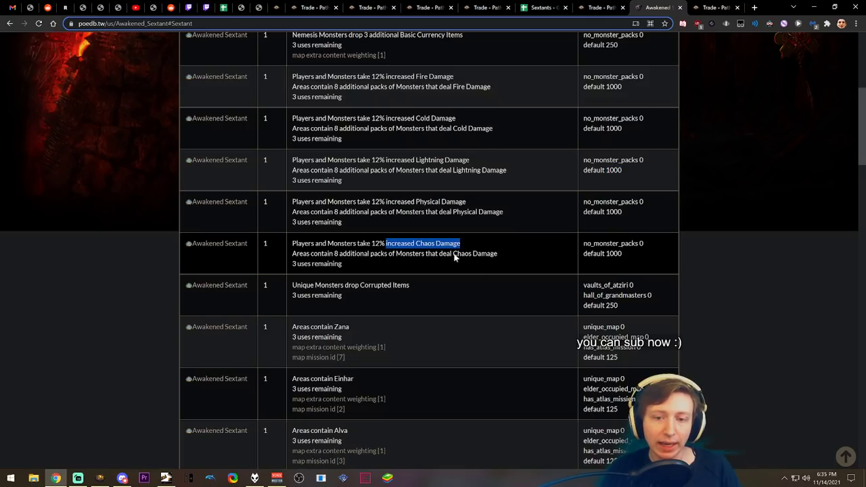
pyautogui.click(415, 197)
pyautogui.moveTo(412, 161); pyautogui.dragTo(441, 147)
# Compare the Magic and Normal Maps pack and Mirrored Rare Monsters weights.
pyautogui.scroll(-1, 536, 241)
pyautogui.scroll(-10, 549, 204)
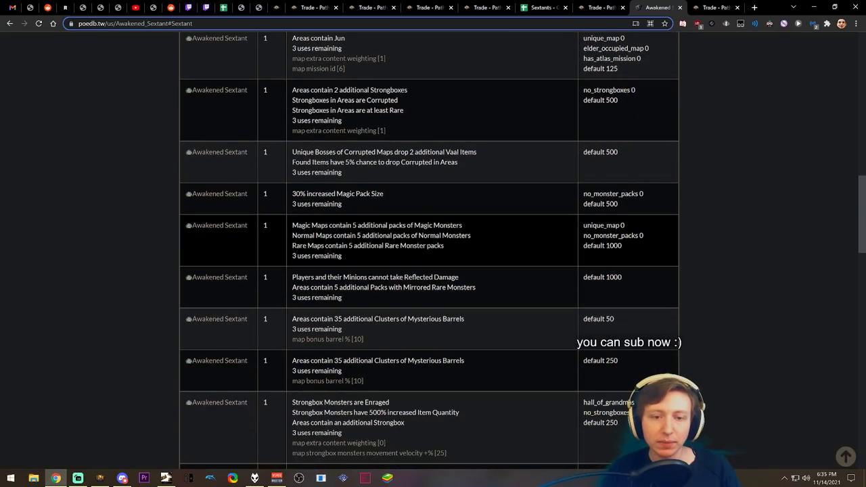
pyautogui.moveTo(320, 226); pyautogui.dragTo(459, 235)
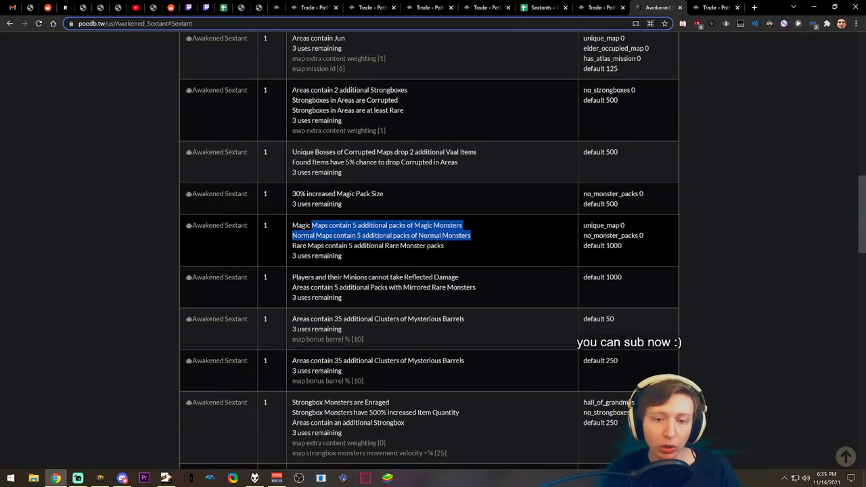
pyautogui.scroll(-2, 449, 237)
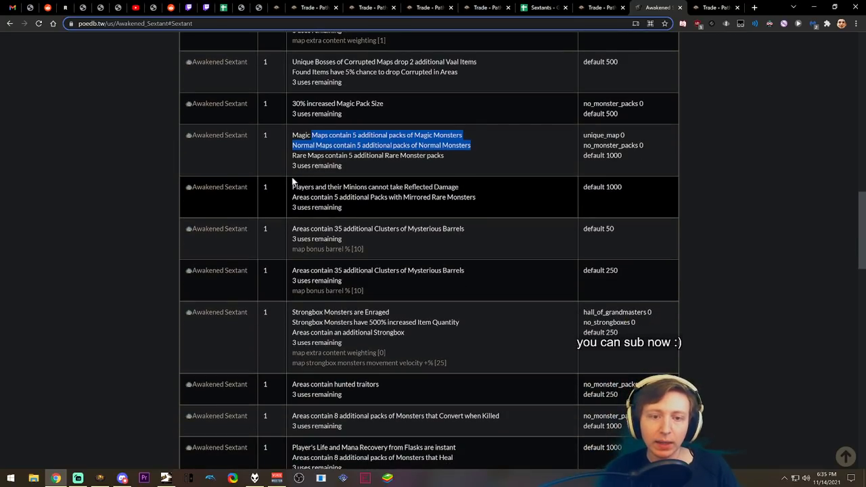
pyautogui.moveTo(293, 181); pyautogui.dragTo(437, 198)
pyautogui.click(428, 219)
pyautogui.scroll(-4, 445, 204)
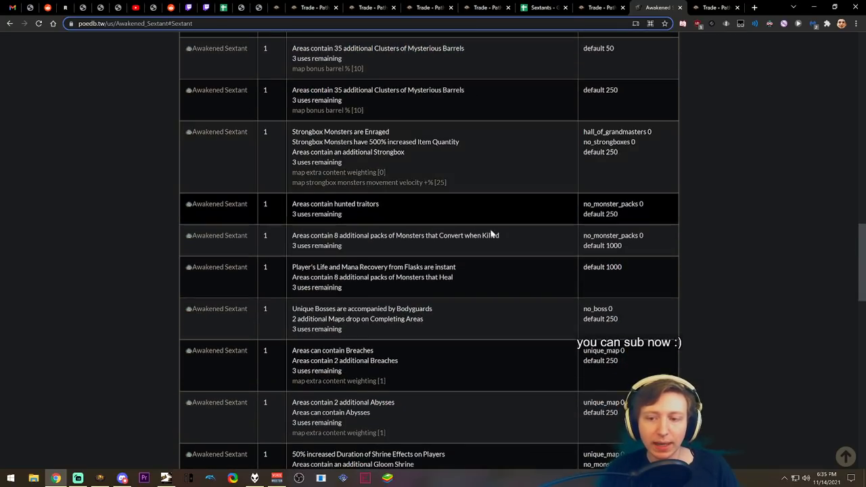
# Open the game's stash, then compare the Abyss, Shrine and Vaal row weights (500, 250).
pyautogui.hotkey('alt', 'Tab')
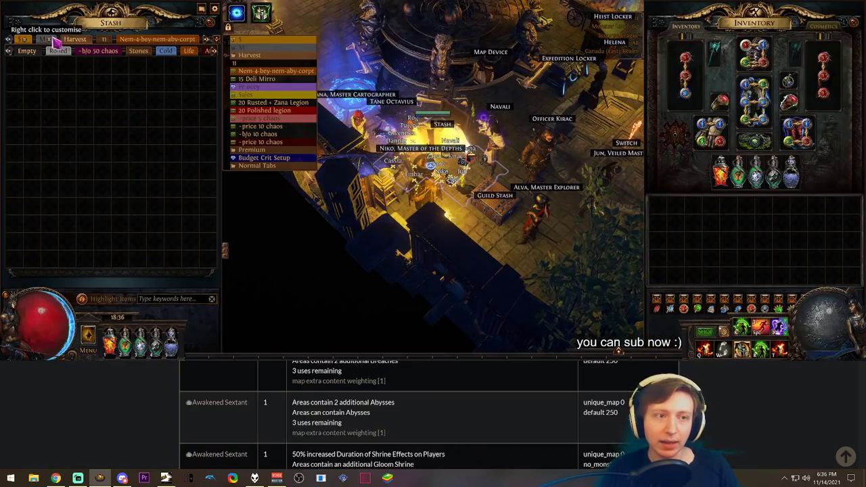
pyautogui.click(25, 40)
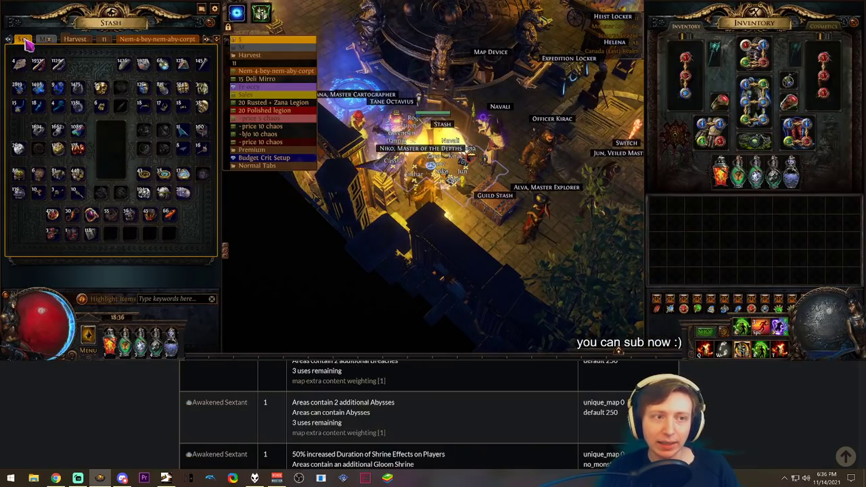
pyautogui.hotkey('alt', 'Tab')
pyautogui.scroll(-3, 412, 204)
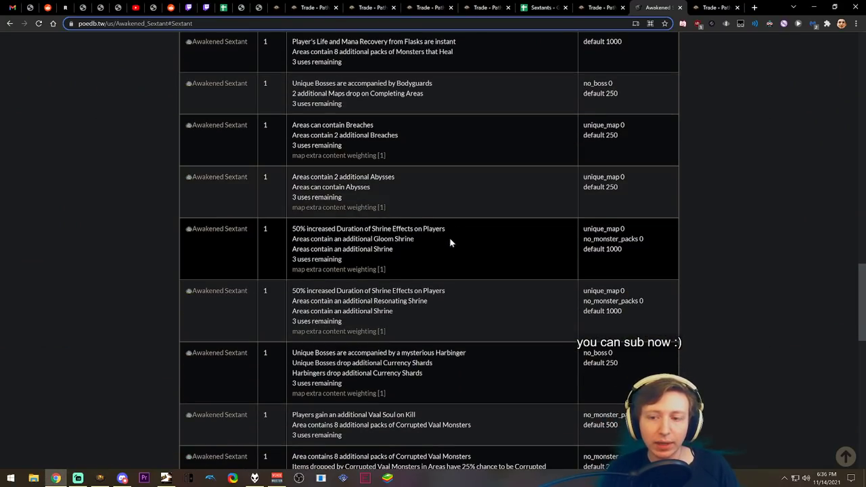
pyautogui.moveTo(485, 282); pyautogui.dragTo(338, 207)
pyautogui.click(482, 276)
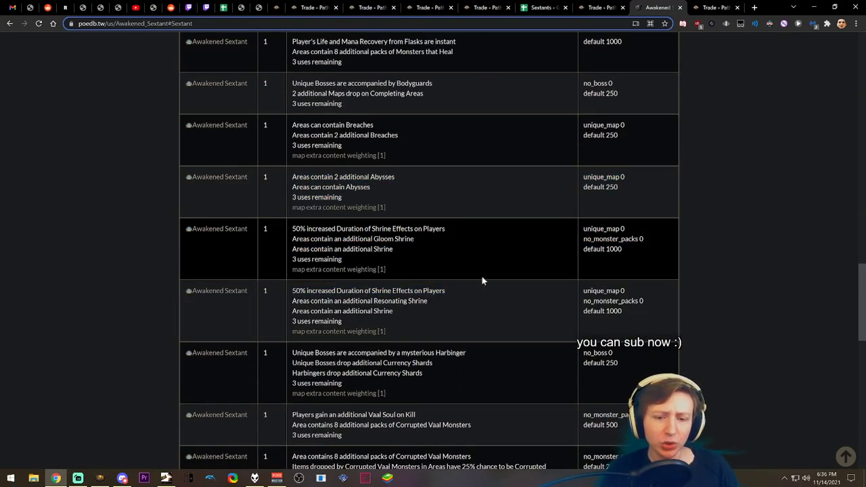
pyautogui.scroll(-4, 473, 264)
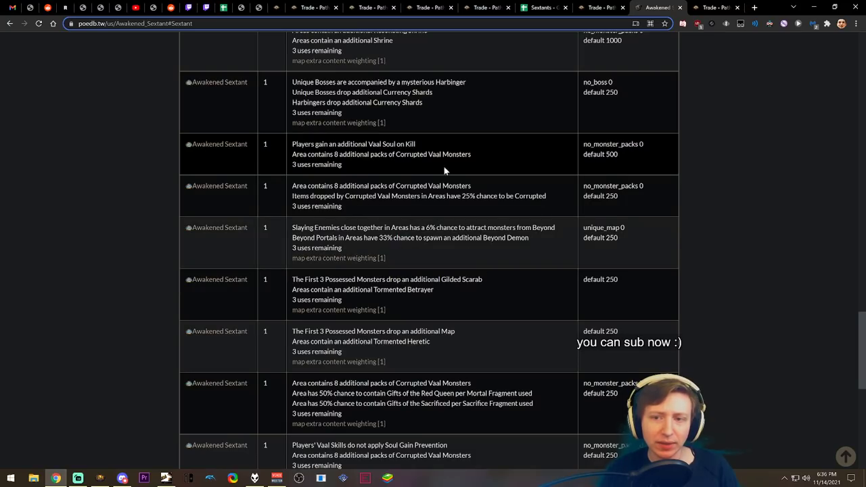
pyautogui.moveTo(292, 144); pyautogui.dragTo(406, 156)
pyautogui.click(401, 172)
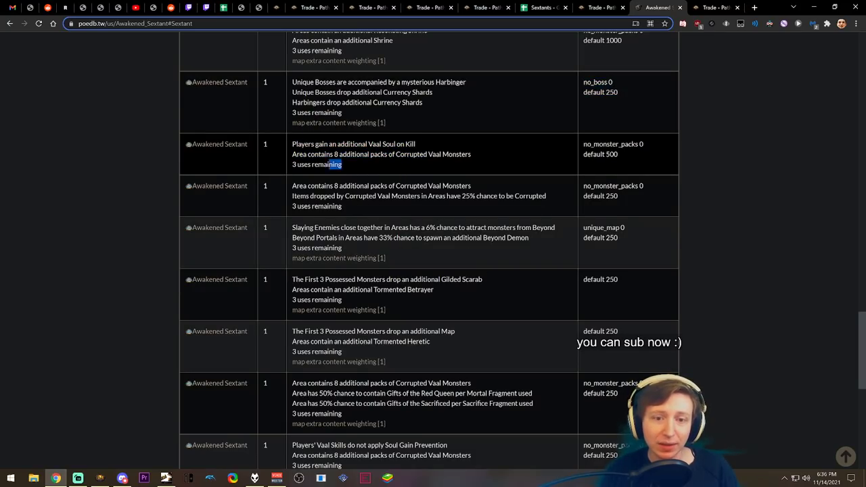
pyautogui.moveTo(336, 195); pyautogui.dragTo(292, 186)
# View the Enduring Influence atlas passive on Glennach Cairns' Atlas citadel.
pyautogui.click(304, 189)
pyautogui.hotkey('alt', 'Tab')
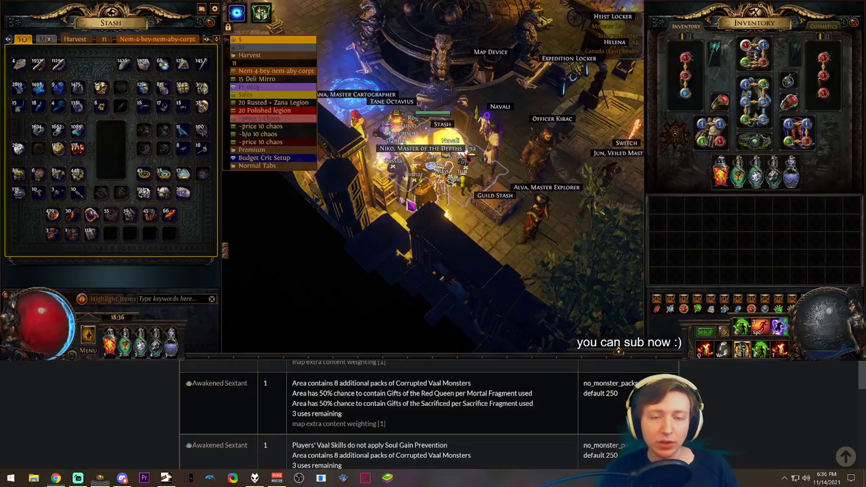
pyautogui.press('g')
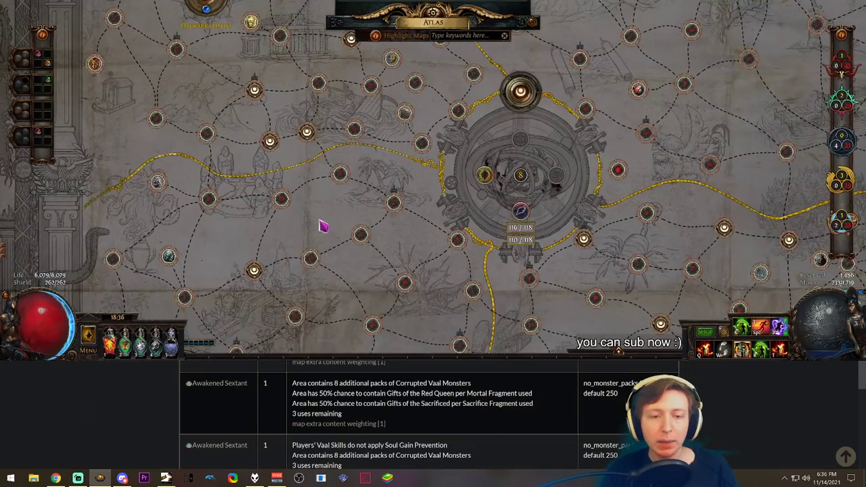
pyautogui.moveTo(323, 227); pyautogui.dragTo(460, 98)
pyautogui.moveTo(316, 234)
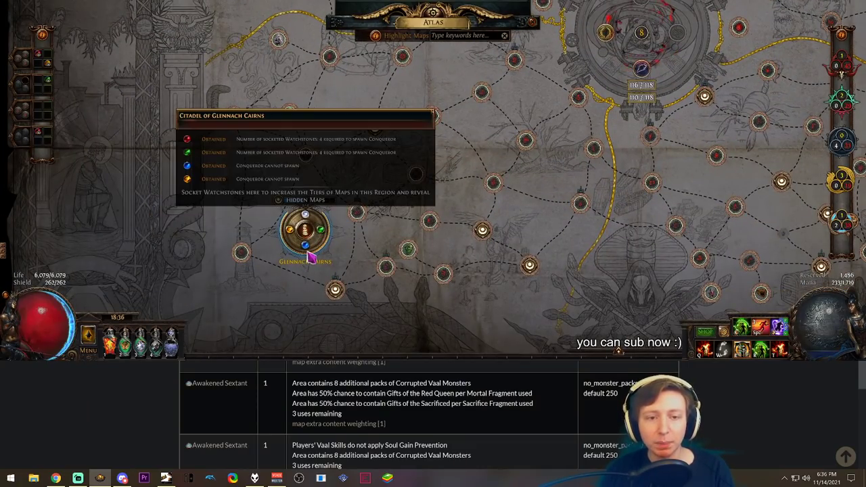
pyautogui.moveTo(305, 218)
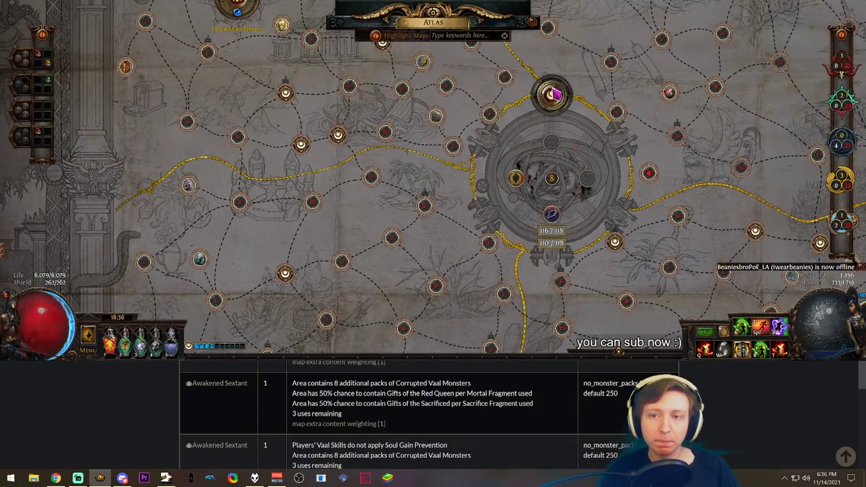
pyautogui.click(553, 94)
pyautogui.moveTo(574, 64)
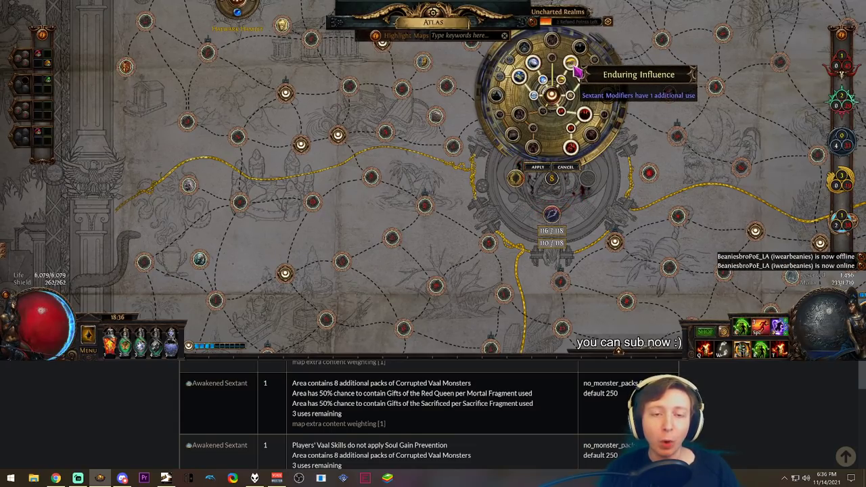
pyautogui.press('Escape')
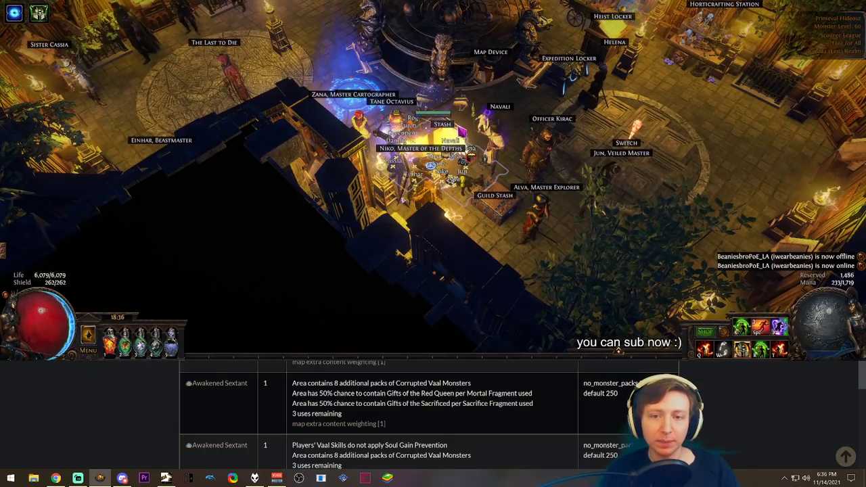
# Check the Rolled watchstone stash tab, ending on the currency tab with 17 Awakened Sextants.
pyautogui.click(442, 124)
pyautogui.click(90, 50)
pyautogui.click(111, 53)
pyautogui.click(53, 53)
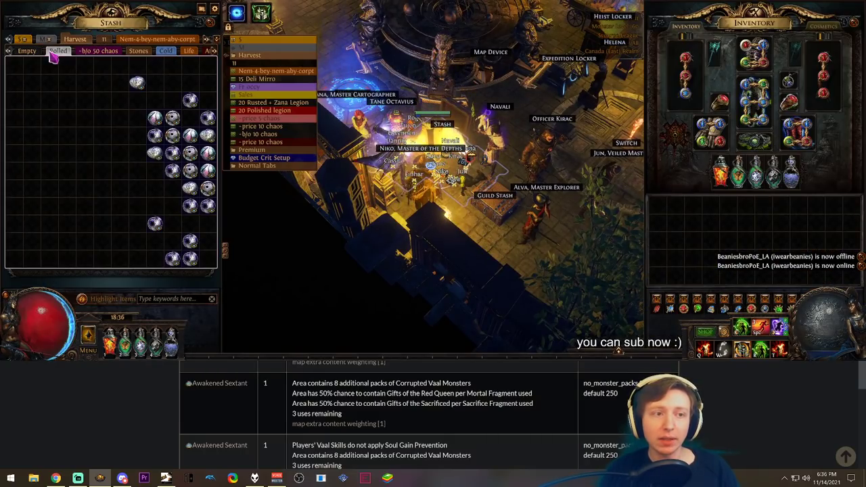
pyautogui.moveTo(174, 120)
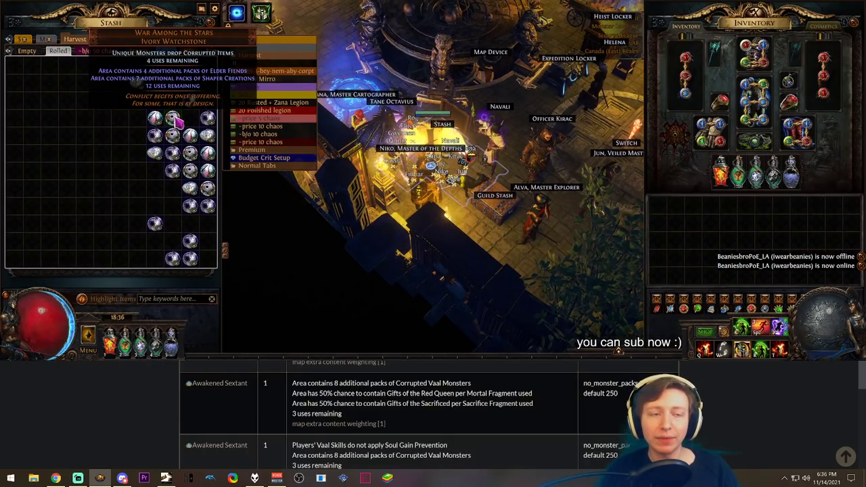
pyautogui.press('Left')
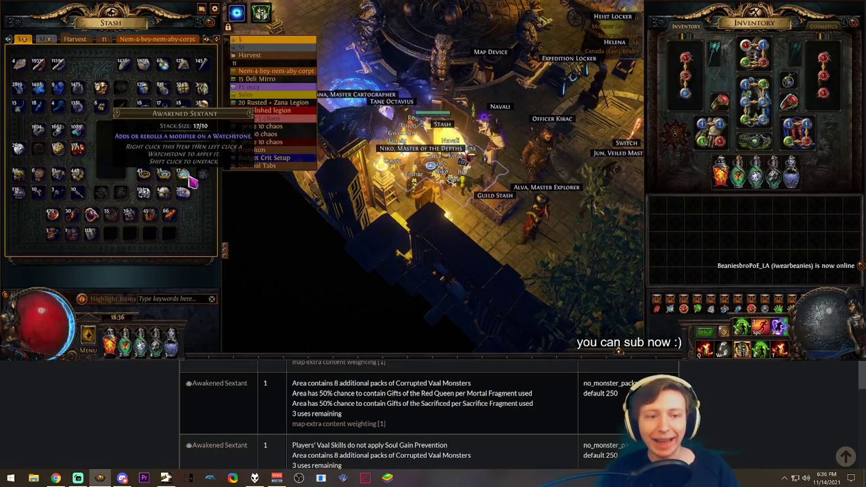
# Reroll the Ivory Watchstone past Chaos, Lightning, Shrine and Barrels mods until Legion Encounter rolls.
pyautogui.press('g')
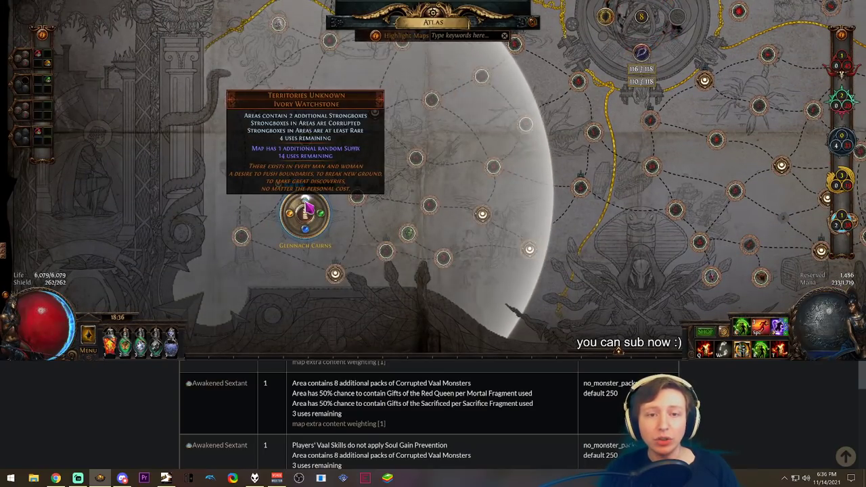
pyautogui.keyDown('shift'); pyautogui.click(306, 208); pyautogui.keyUp('shift')
pyautogui.keyDown('shift'); pyautogui.click(306, 208); pyautogui.keyUp('shift')
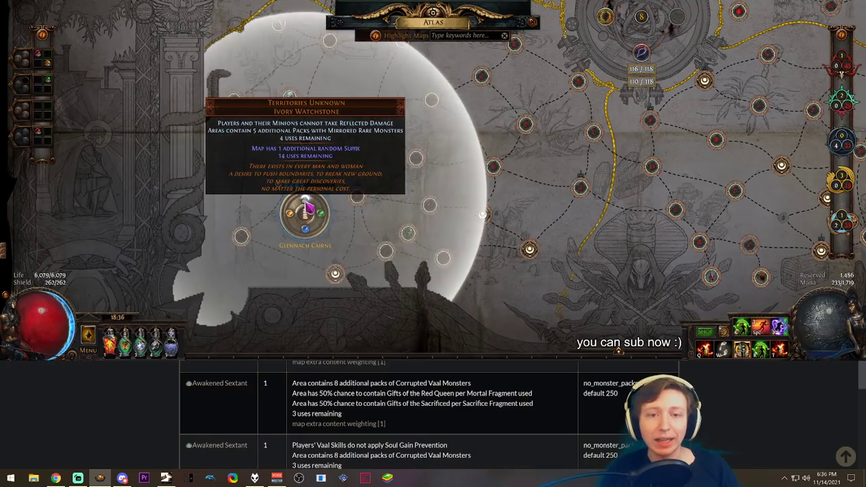
pyautogui.keyDown('shift'); pyautogui.click(306, 209); pyautogui.keyUp('shift')
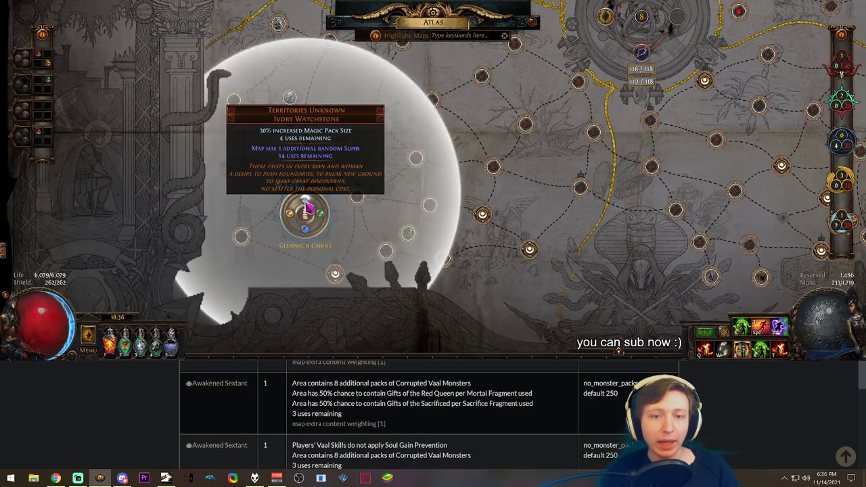
pyautogui.keyDown('shift'); pyautogui.click(306, 208); pyautogui.keyUp('shift')
pyautogui.keyDown('shift'); pyautogui.click(306, 208); pyautogui.keyUp('shift')
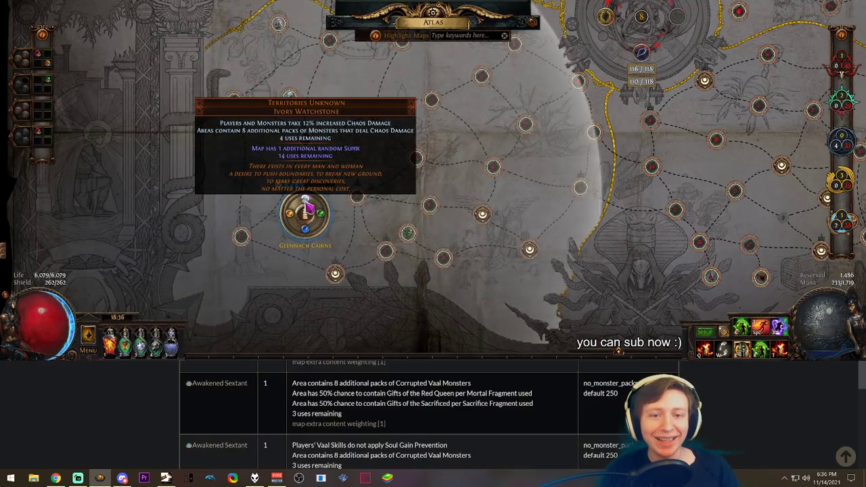
pyautogui.keyDown('shift'); pyautogui.click(306, 208); pyautogui.keyUp('shift')
pyautogui.keyDown('shift'); pyautogui.click(306, 208); pyautogui.keyUp('shift')
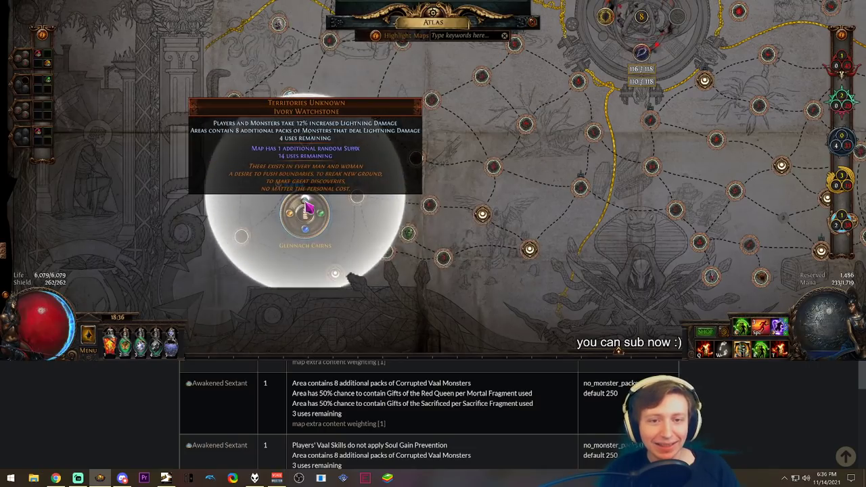
pyautogui.keyDown('shift'); pyautogui.click(305, 208); pyautogui.keyUp('shift')
pyautogui.keyDown('shift'); pyautogui.click(306, 208); pyautogui.keyUp('shift')
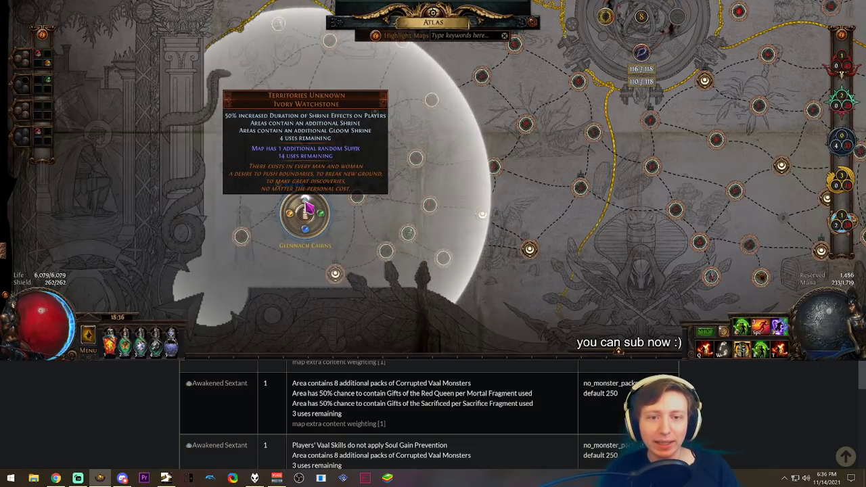
pyautogui.keyDown('shift'); pyautogui.click(305, 209); pyautogui.keyUp('shift')
pyautogui.keyDown('shift'); pyautogui.click(306, 208); pyautogui.keyUp('shift')
pyautogui.keyDown('shift'); pyautogui.click(306, 209); pyautogui.keyUp('shift')
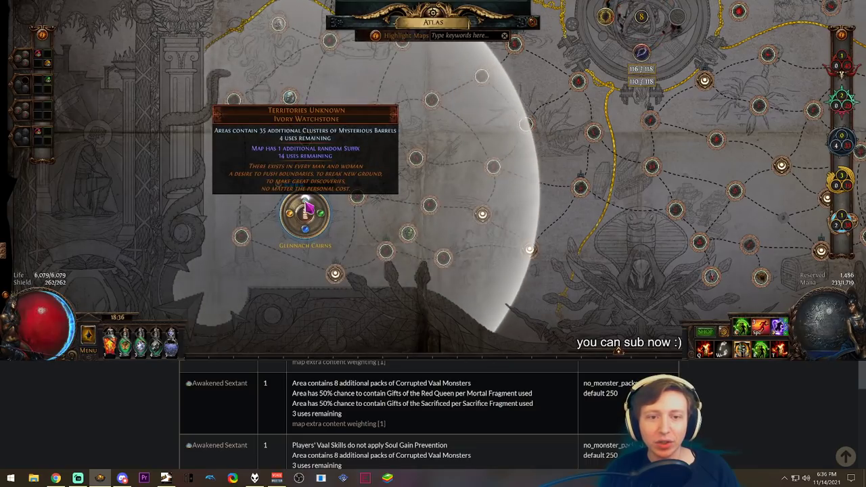
pyautogui.keyDown('shift'); pyautogui.click(306, 209); pyautogui.keyUp('shift')
pyautogui.keyDown('shift'); pyautogui.click(306, 208); pyautogui.keyUp('shift')
pyautogui.keyDown('shift'); pyautogui.click(306, 208); pyautogui.keyUp('shift')
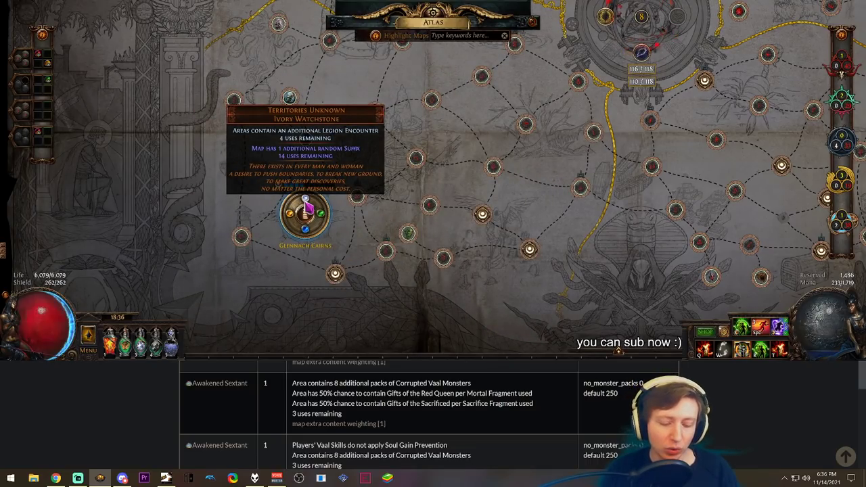
# Move the Ivory Watchstone into the first inventory slot and check Glennach Cairns' passive wheel.
pyautogui.press('i')
pyautogui.click(306, 208)
pyautogui.click(660, 211)
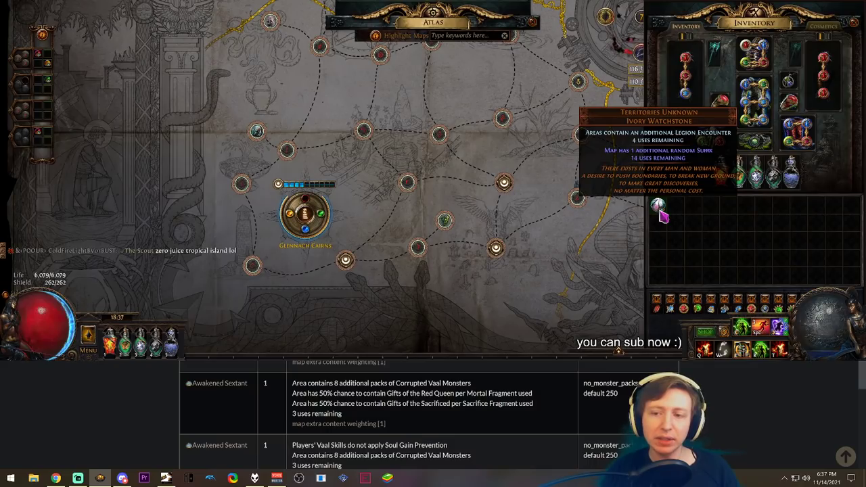
pyautogui.click(305, 214)
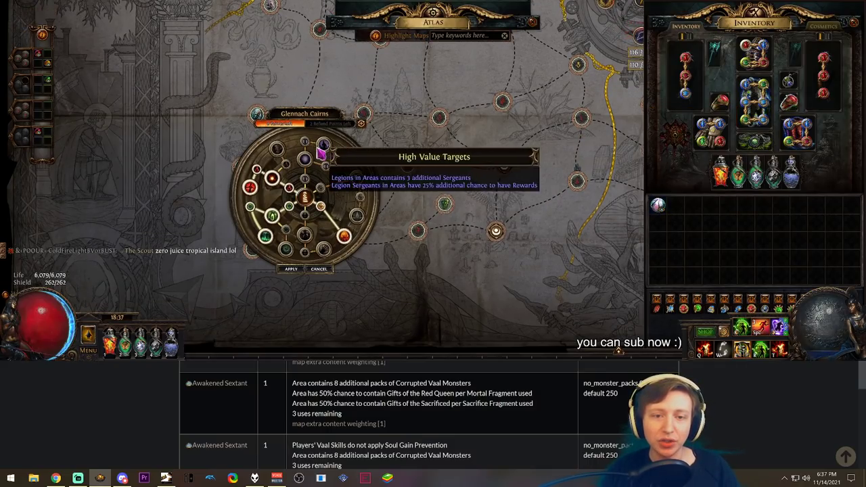
pyautogui.moveTo(308, 166)
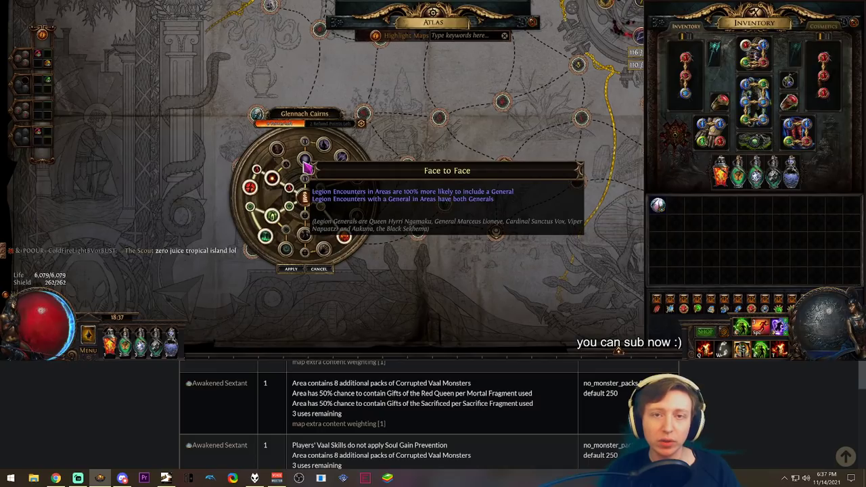
pyautogui.moveTo(658, 210)
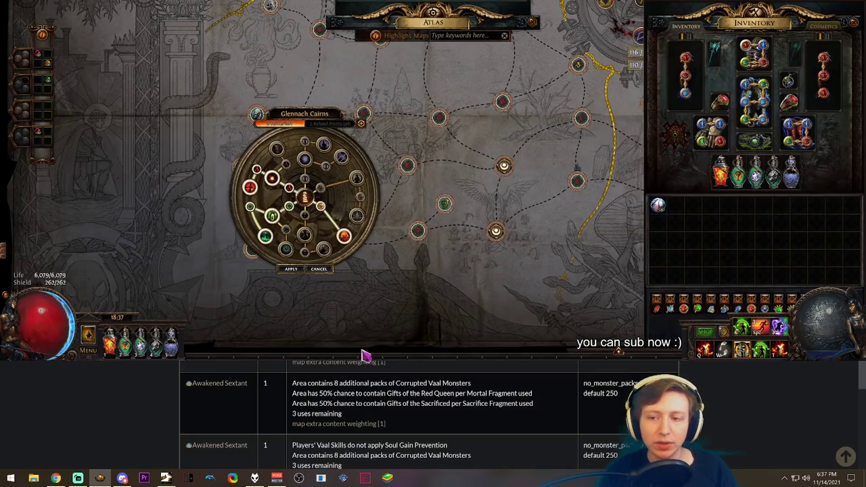
pyautogui.press('Escape')
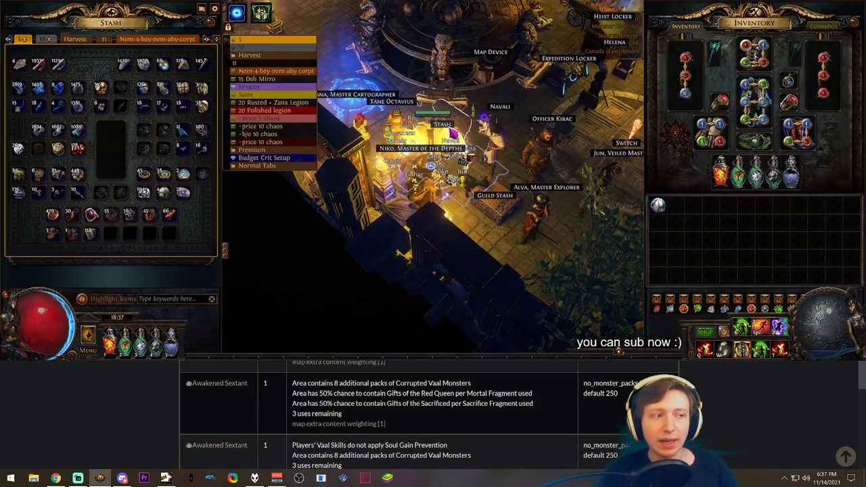
pyautogui.hotkey('alt', 'Tab')
# Open the Sextants spreadsheet and select the total sextant mod weighting of 18,975.
pyautogui.click(542, 7)
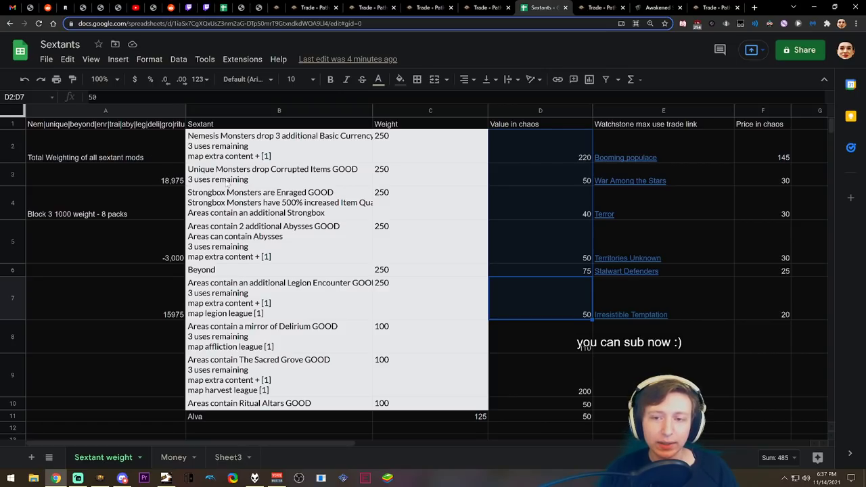
pyautogui.click(135, 157)
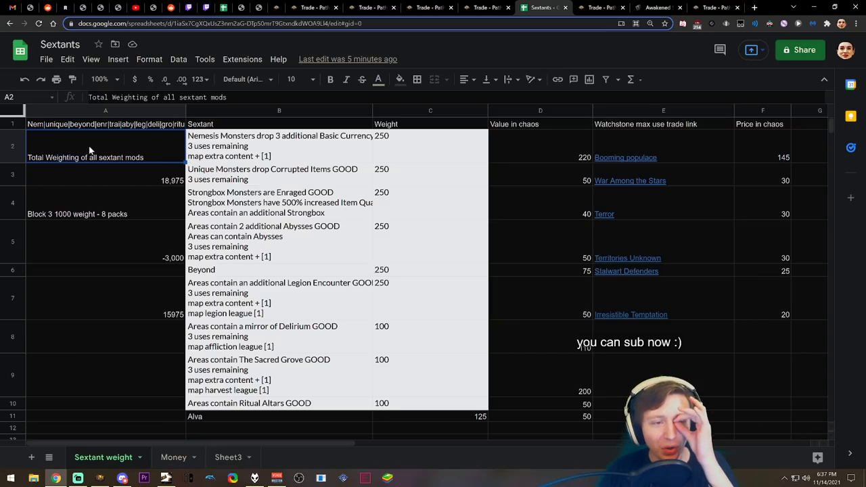
pyautogui.click(223, 458)
pyautogui.scroll(20, 213, 268)
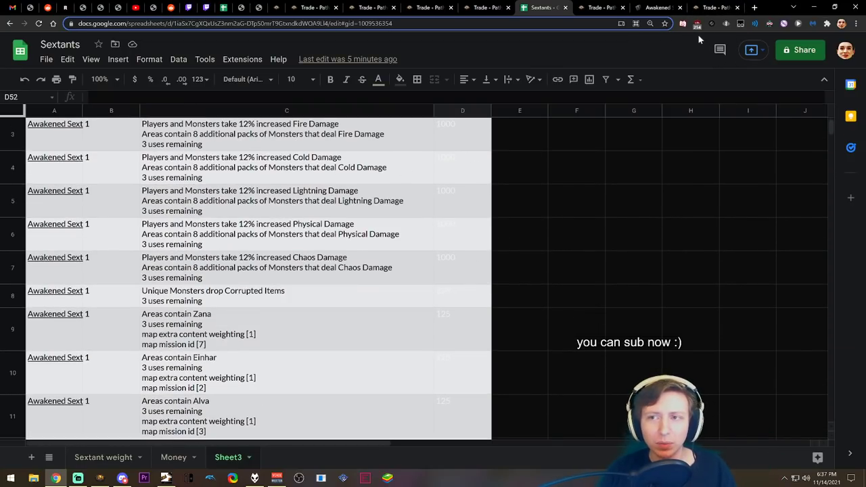
pyautogui.scroll(-8, 478, 225)
pyautogui.scroll(10, 465, 254)
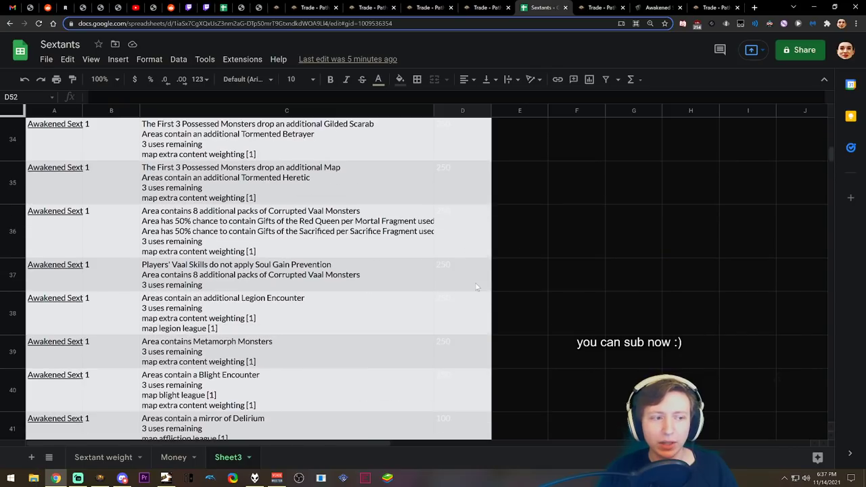
pyautogui.click(462, 132)
pyautogui.scroll(-20, 462, 132)
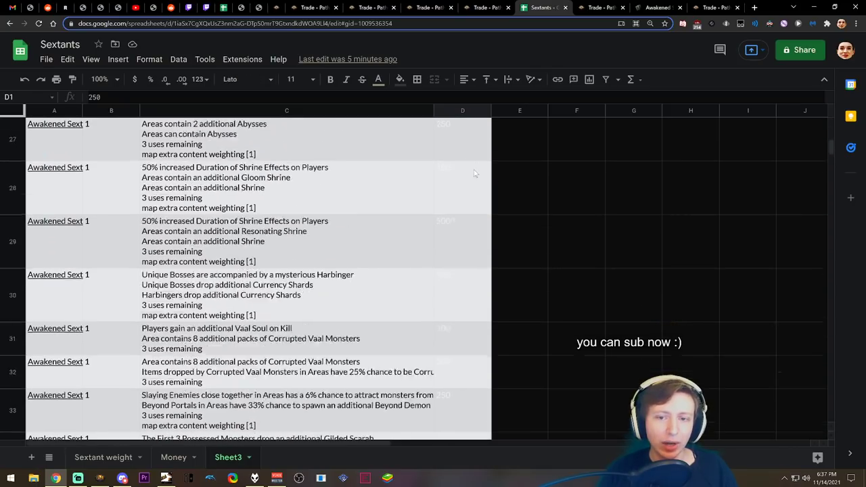
pyautogui.scroll(2, 456, 132)
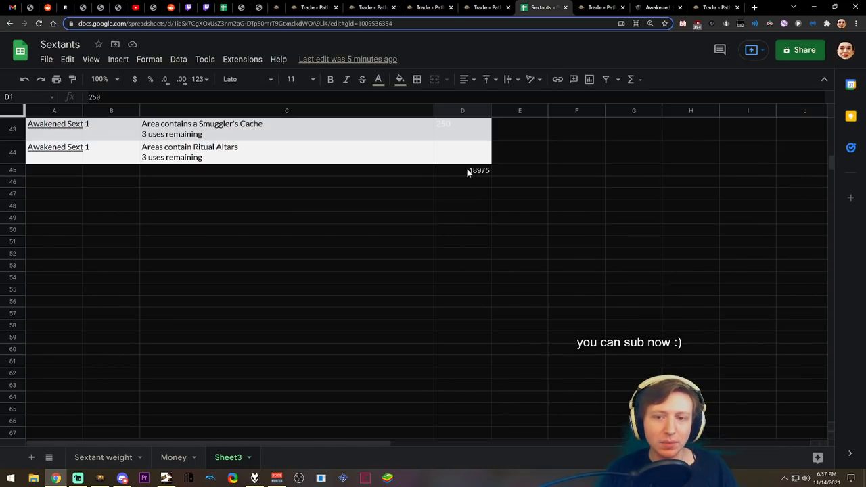
pyautogui.click(103, 458)
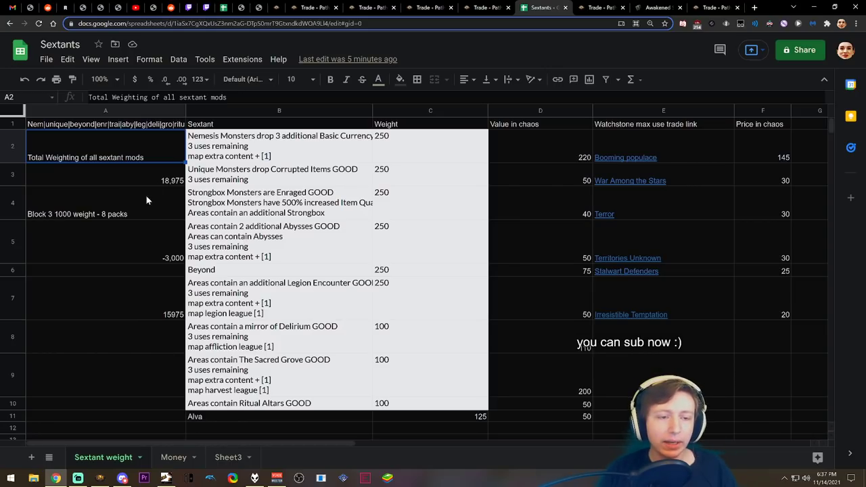
pyautogui.scroll(-3, 171, 243)
pyautogui.click(151, 168)
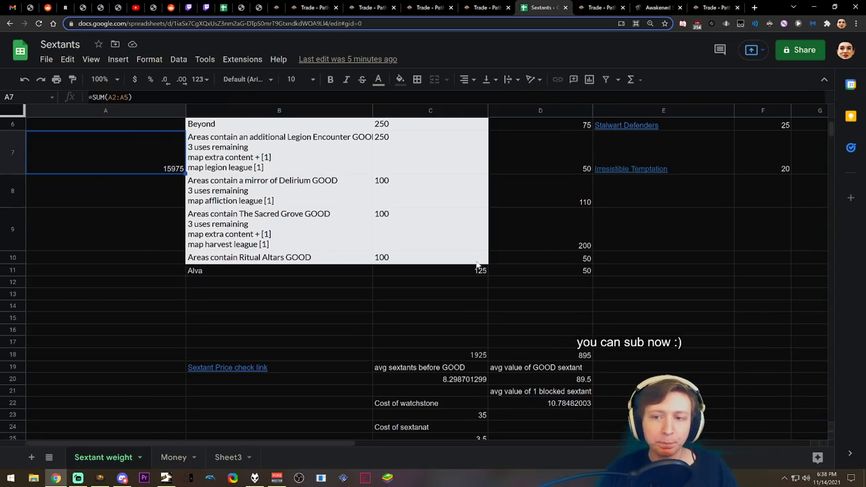
pyautogui.scroll(3, 477, 266)
pyautogui.scroll(-3, 347, 177)
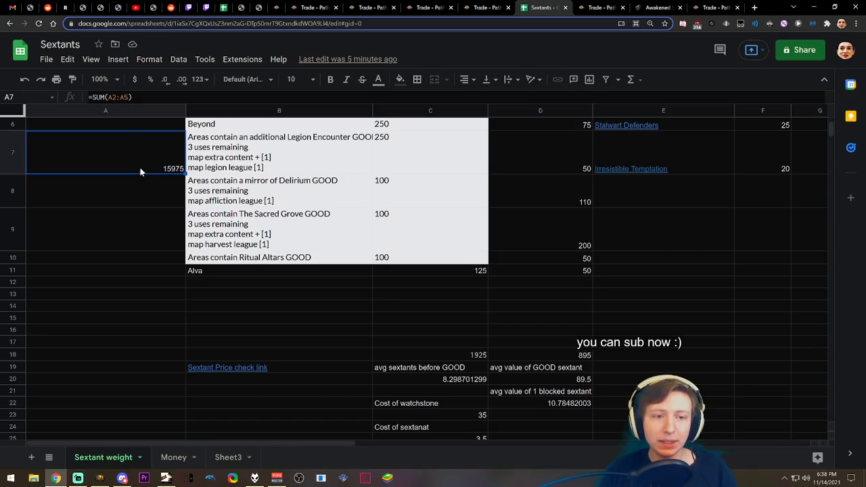
pyautogui.scroll(-3, 157, 174)
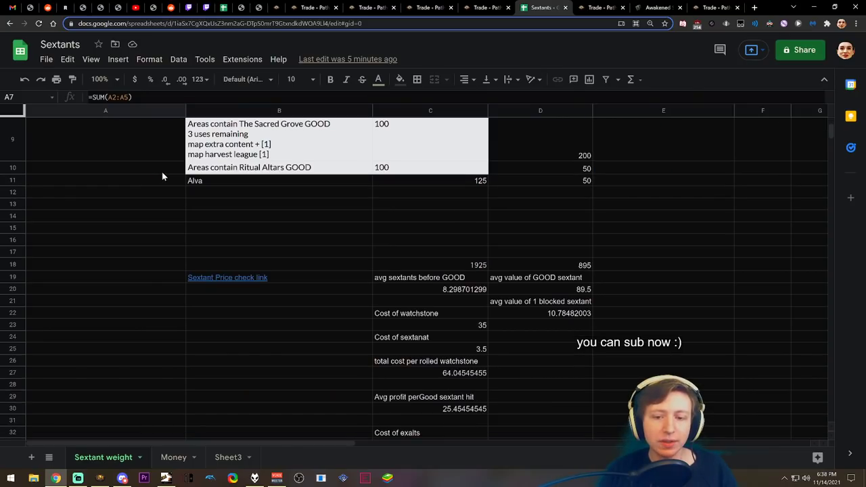
pyautogui.click(448, 267)
pyautogui.scroll(5, 445, 269)
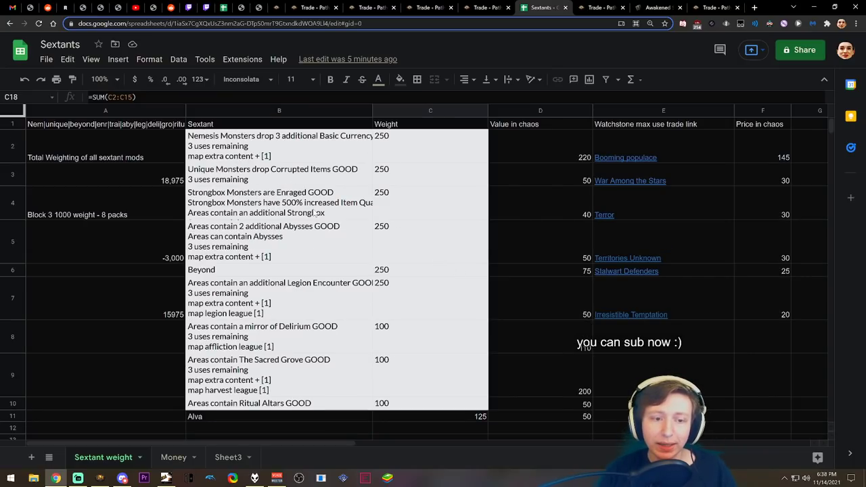
pyautogui.scroll(-2, 318, 214)
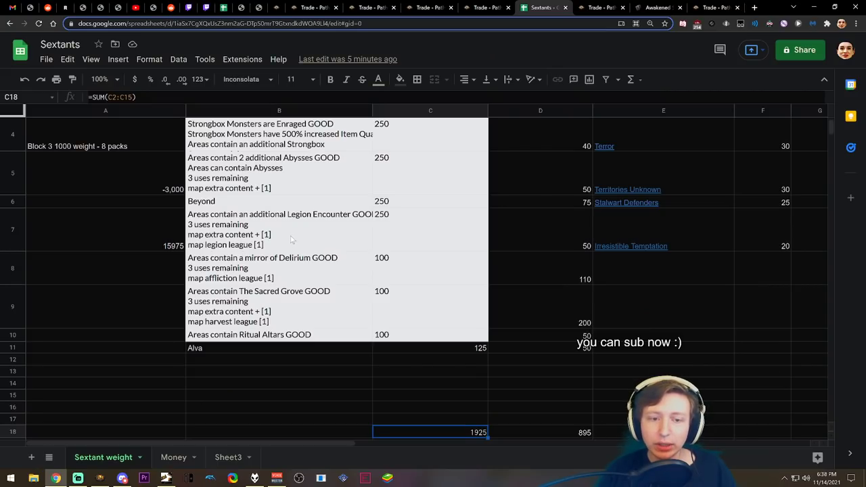
pyautogui.scroll(-2, 288, 239)
pyautogui.click(285, 219)
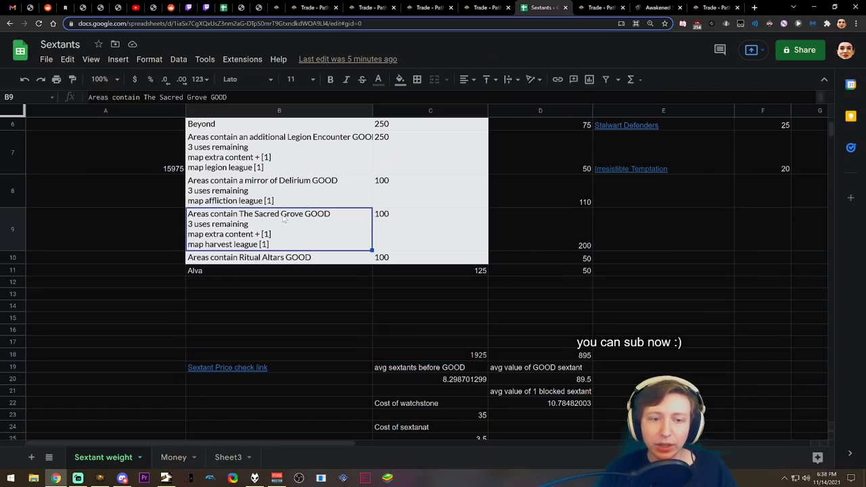
pyautogui.click(273, 266)
pyautogui.click(250, 270)
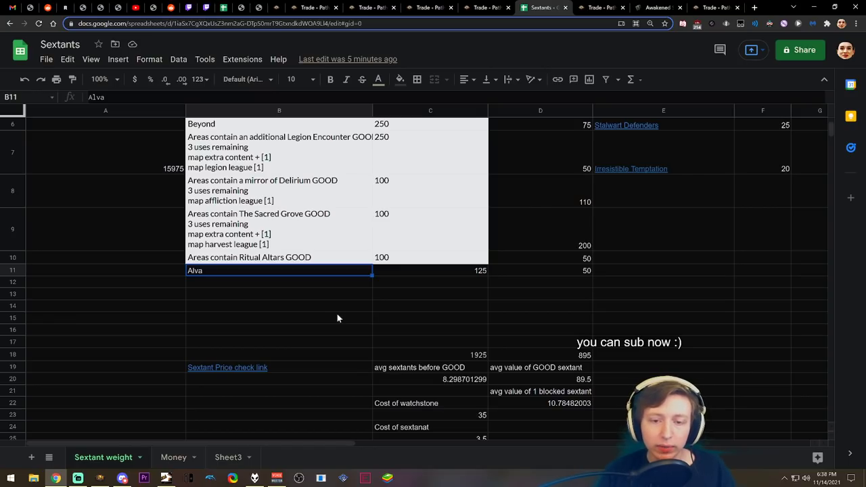
pyautogui.scroll(-3, 306, 282)
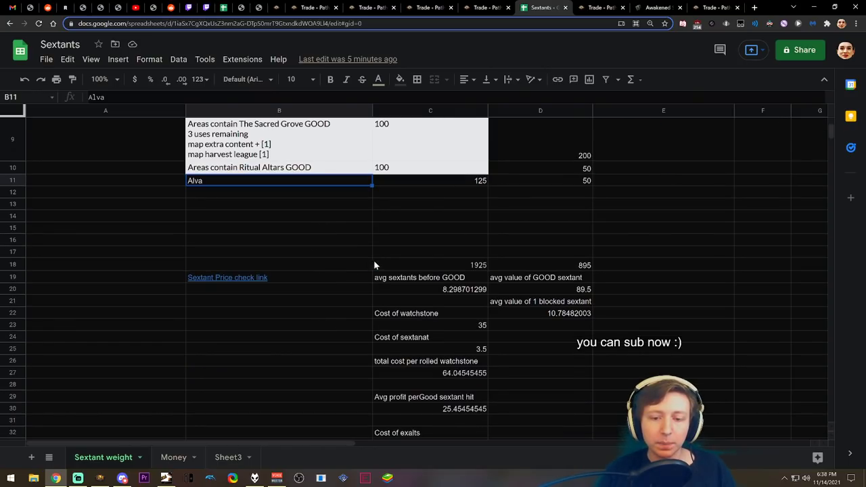
pyautogui.click(441, 266)
pyautogui.scroll(5, 454, 259)
pyautogui.scroll(-5, 460, 250)
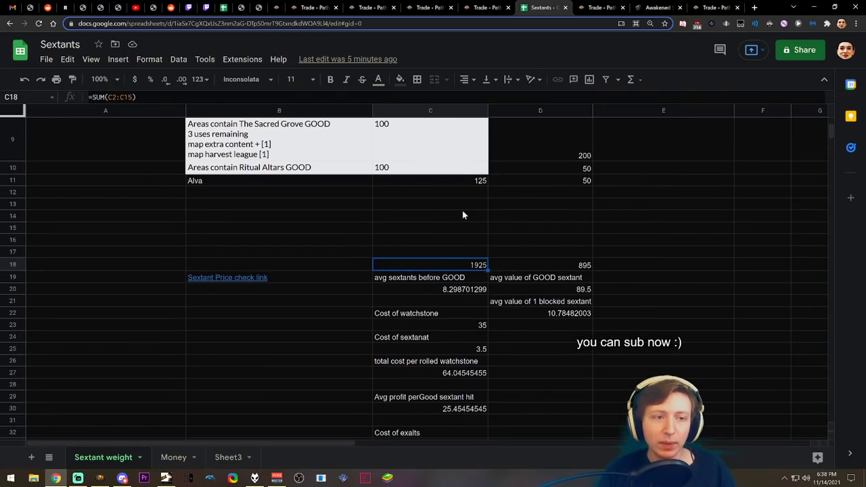
# Inspect the average-sextants-before-GOOD formula and the 1925 total.
pyautogui.scroll(-1, 463, 215)
pyautogui.click(454, 226)
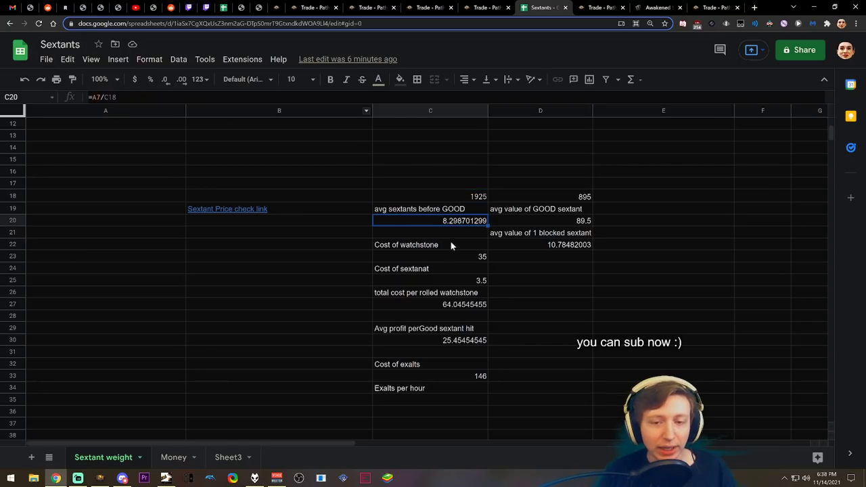
pyautogui.click(464, 201)
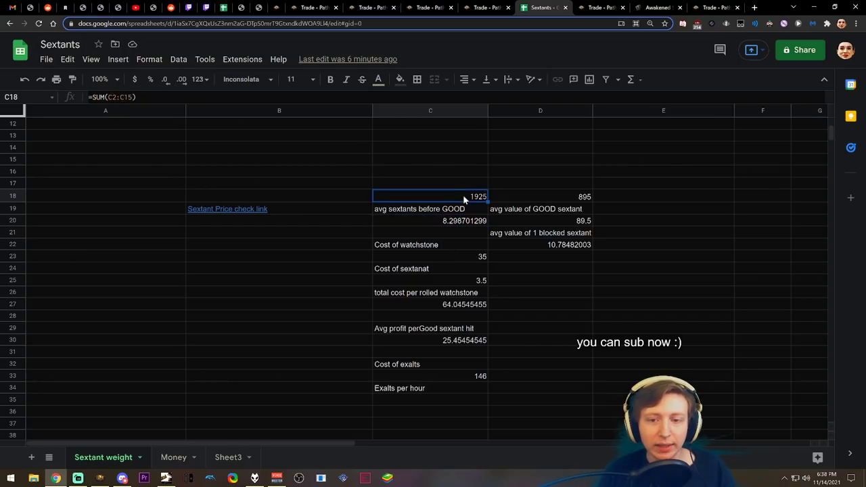
pyautogui.click(448, 222)
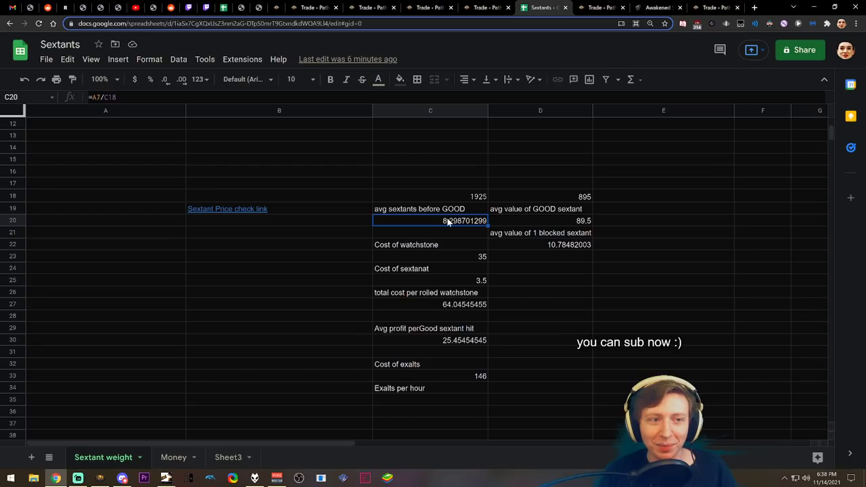
pyautogui.click(46, 59)
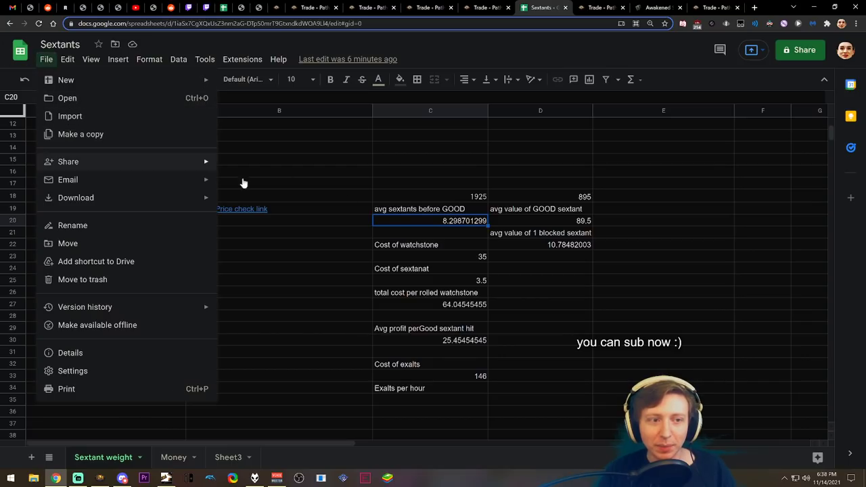
pyautogui.click(435, 223)
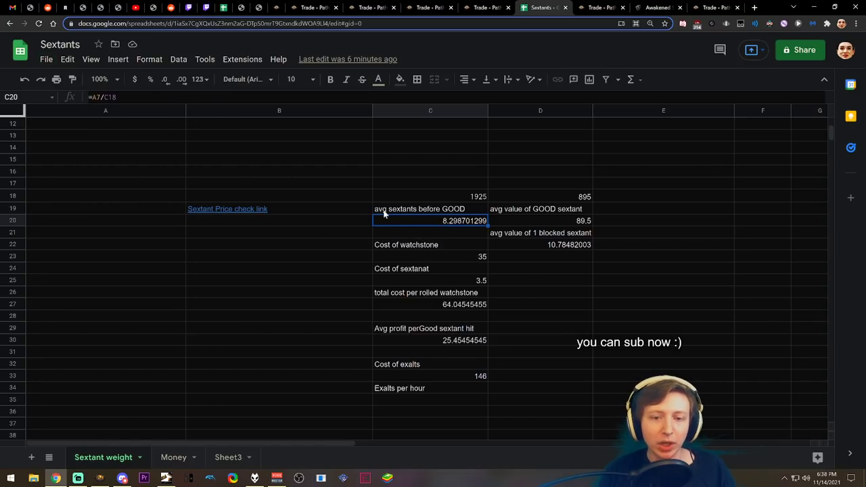
pyautogui.click(423, 212)
pyautogui.click(436, 221)
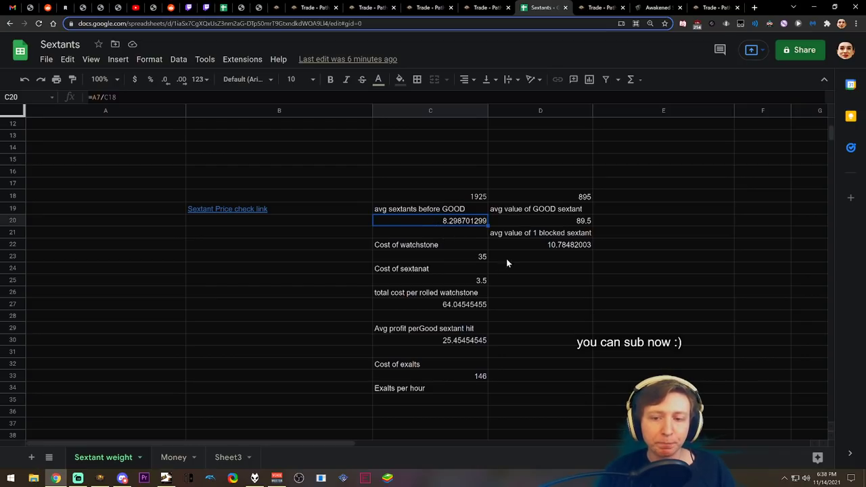
# Check the average GOOD sextant value formula, the 220 chaos value and the 895 total.
pyautogui.click(538, 243)
pyautogui.scroll(5, 559, 245)
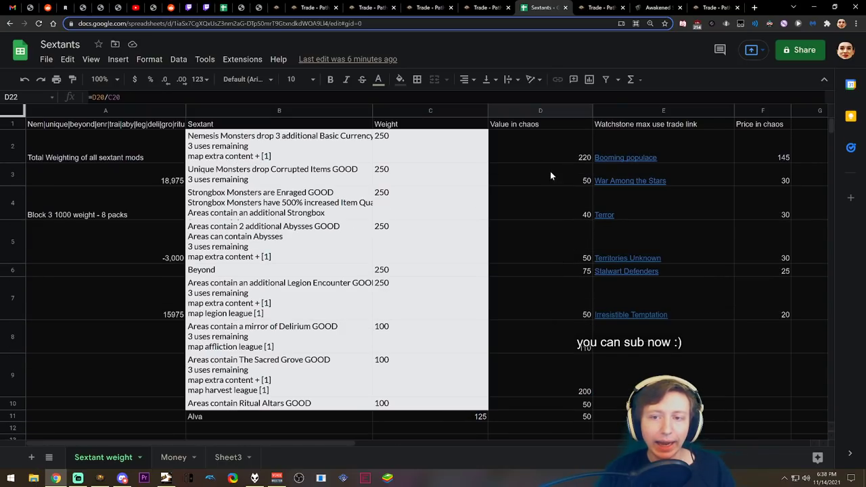
pyautogui.click(520, 151)
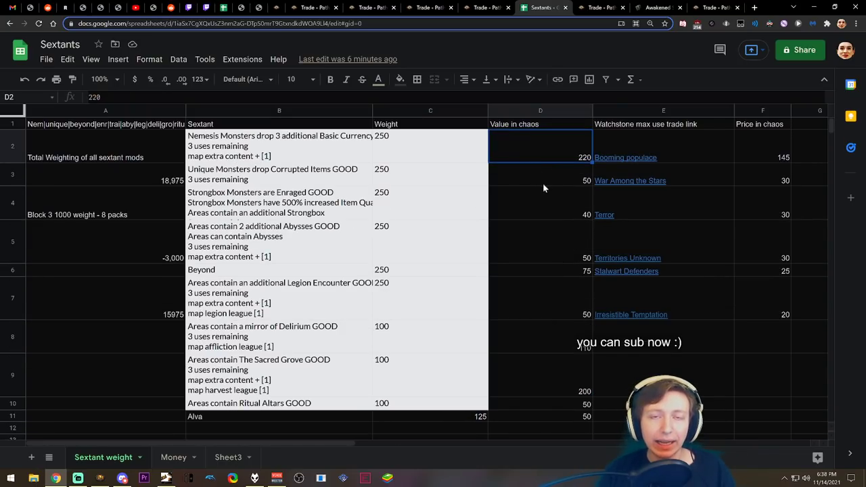
pyautogui.scroll(-5, 557, 241)
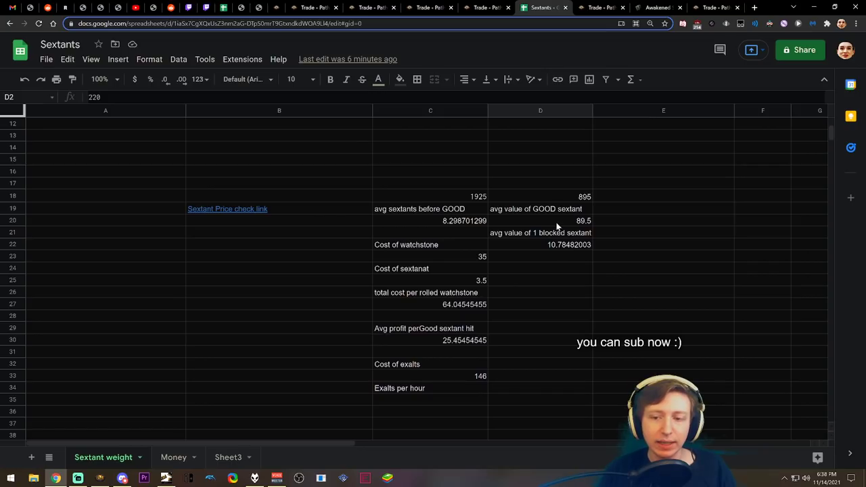
pyautogui.click(553, 206)
pyautogui.click(556, 224)
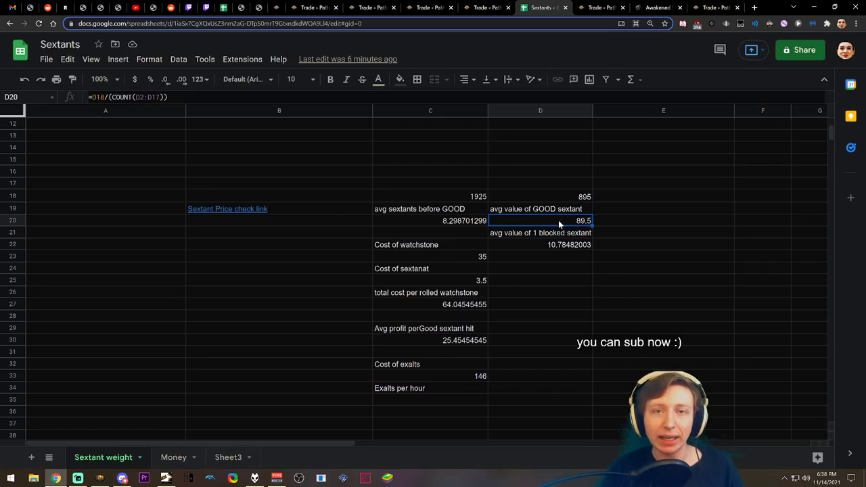
pyautogui.scroll(2, 540, 241)
pyautogui.click(571, 268)
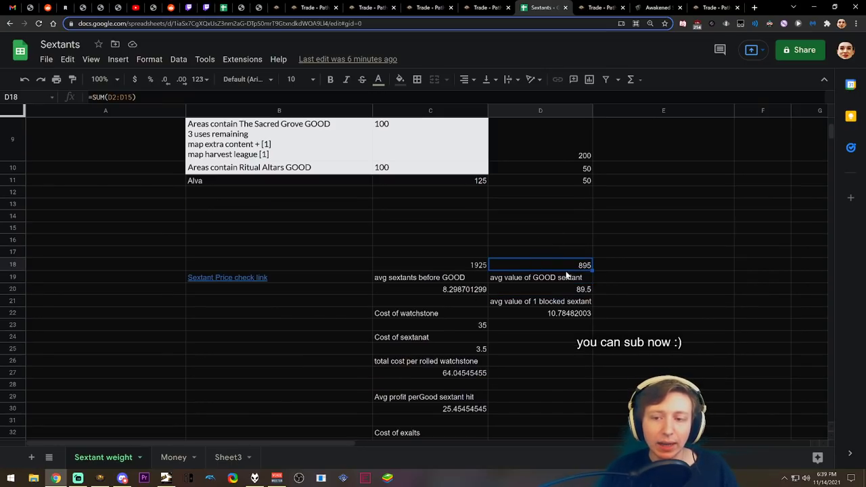
pyautogui.scroll(3, 530, 264)
pyautogui.scroll(-4, 556, 260)
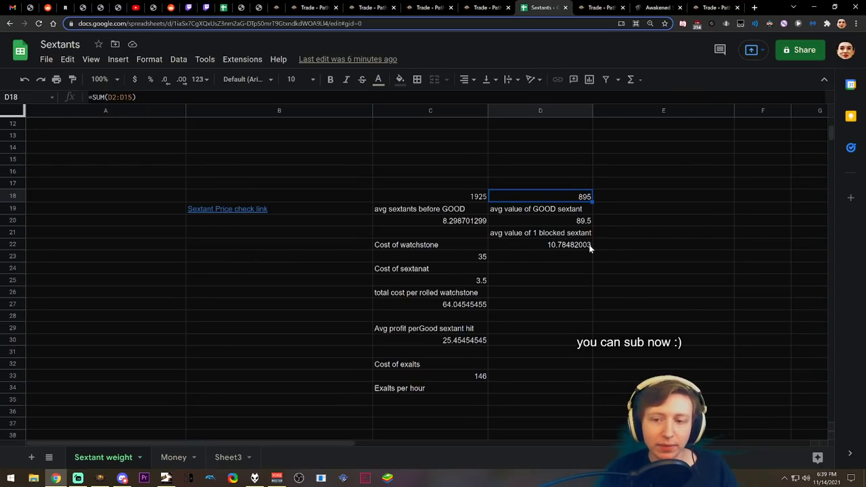
# Re-check the blocked sextant value formula (10.78482003), then return to the game's Atlas.
pyautogui.click(564, 235)
pyautogui.click(556, 269)
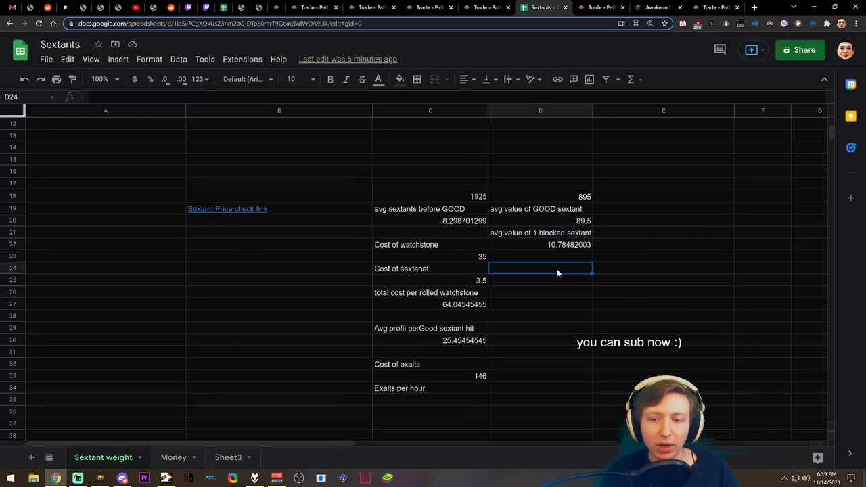
pyautogui.click(531, 233)
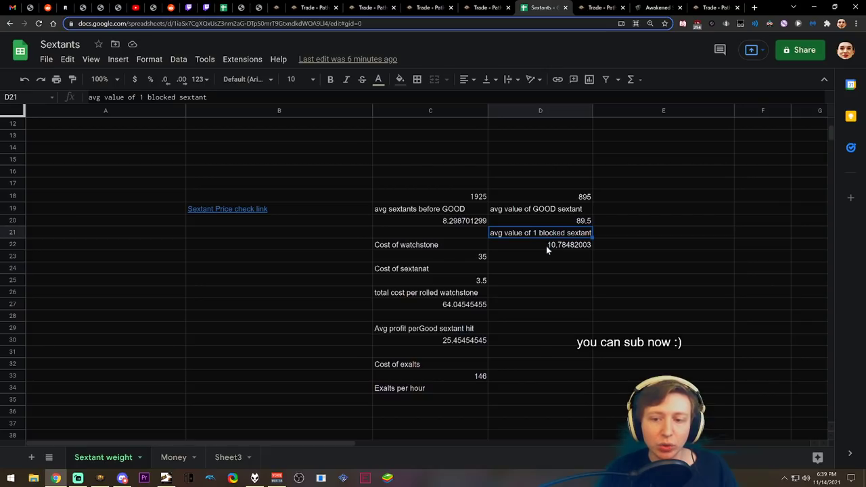
pyautogui.click(547, 245)
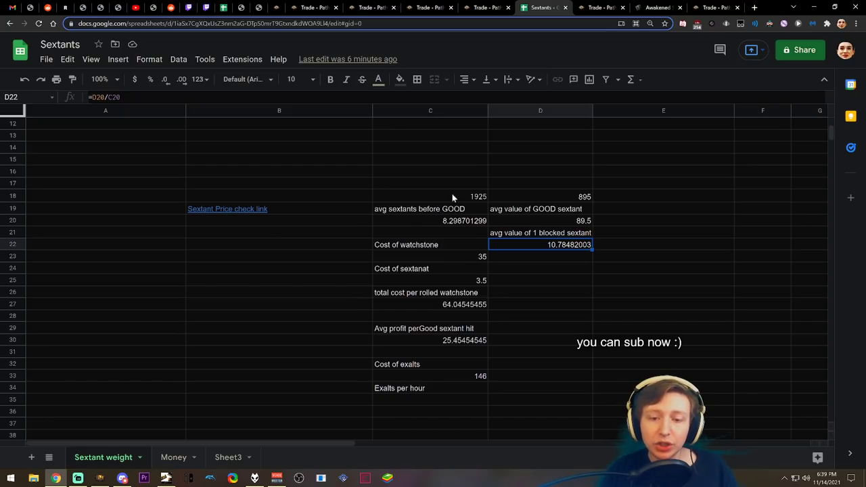
pyautogui.click(542, 273)
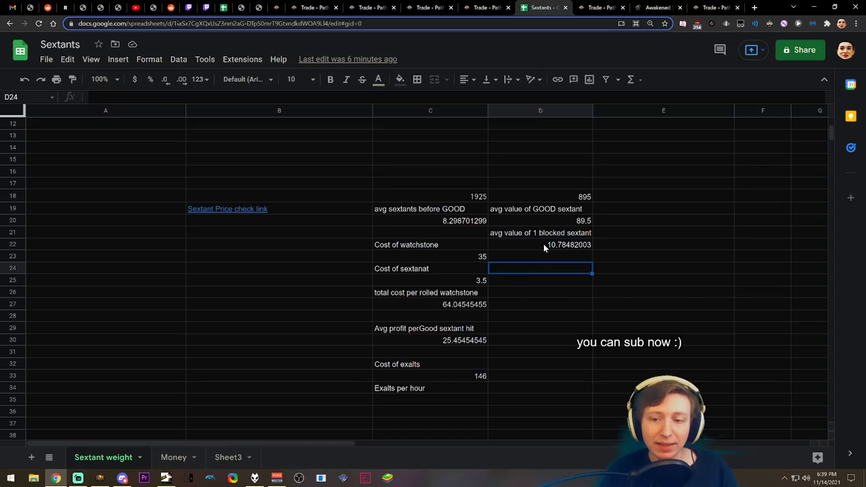
pyautogui.click(545, 246)
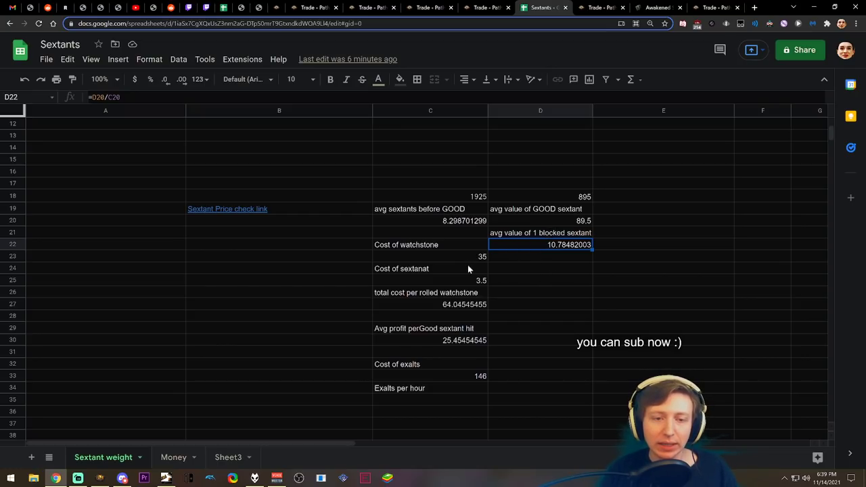
pyautogui.hotkey('alt', 'Tab')
pyautogui.press('g')
pyautogui.moveTo(276, 249)
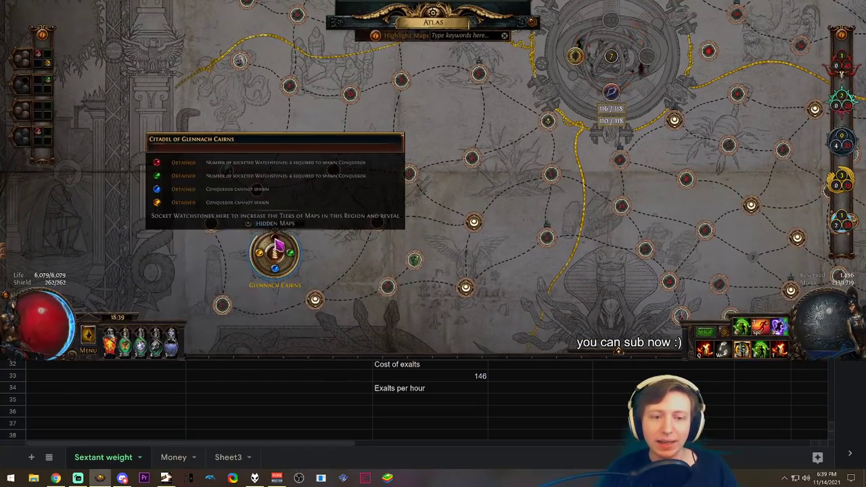
pyautogui.hotkey('alt', 'Tab')
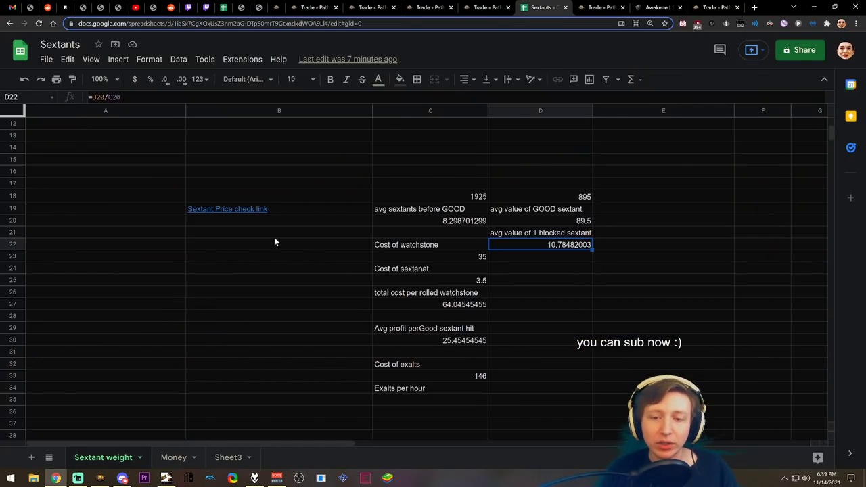
pyautogui.click(544, 265)
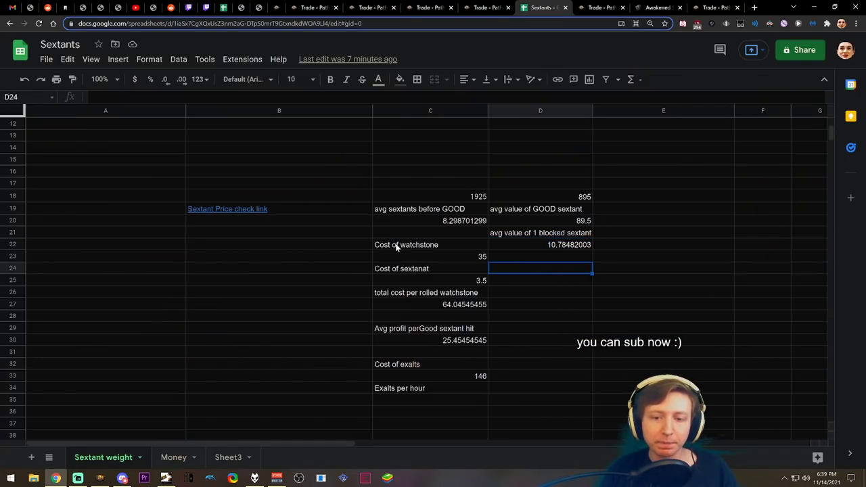
pyautogui.click(441, 246)
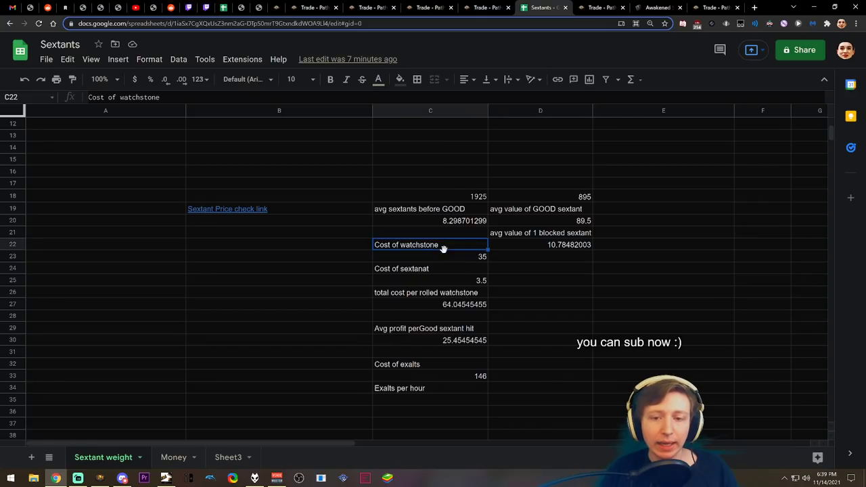
pyautogui.click(549, 259)
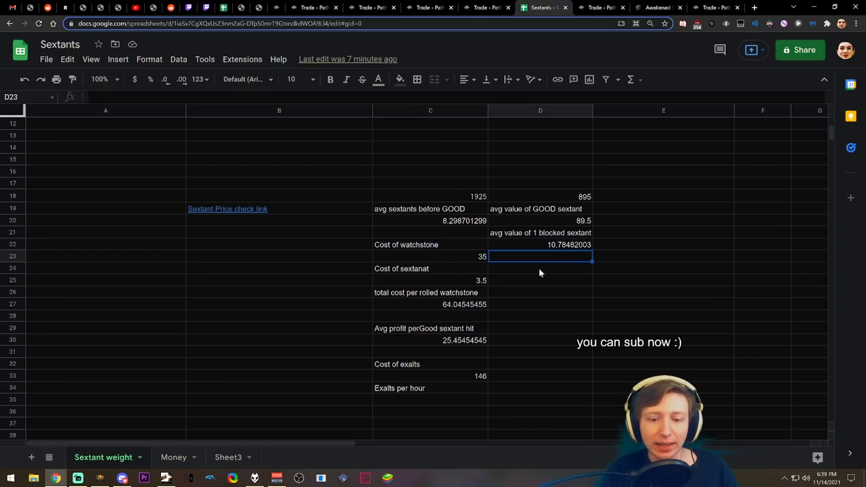
pyautogui.click(440, 249)
pyautogui.scroll(-2, 419, 223)
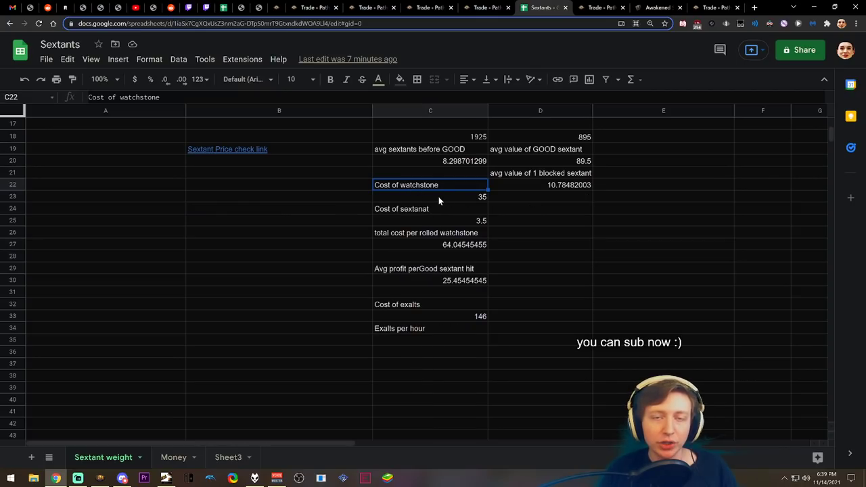
pyautogui.scroll(5, 538, 254)
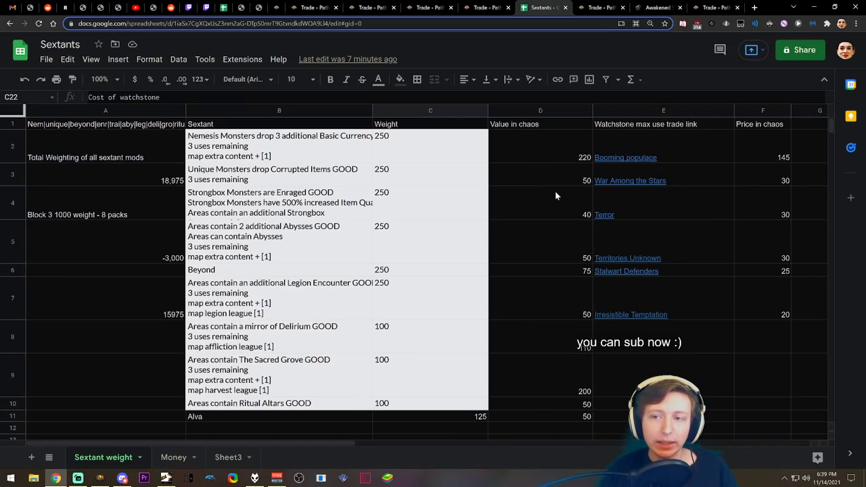
pyautogui.moveTo(561, 152); pyautogui.dragTo(606, 168)
pyautogui.click(705, 148)
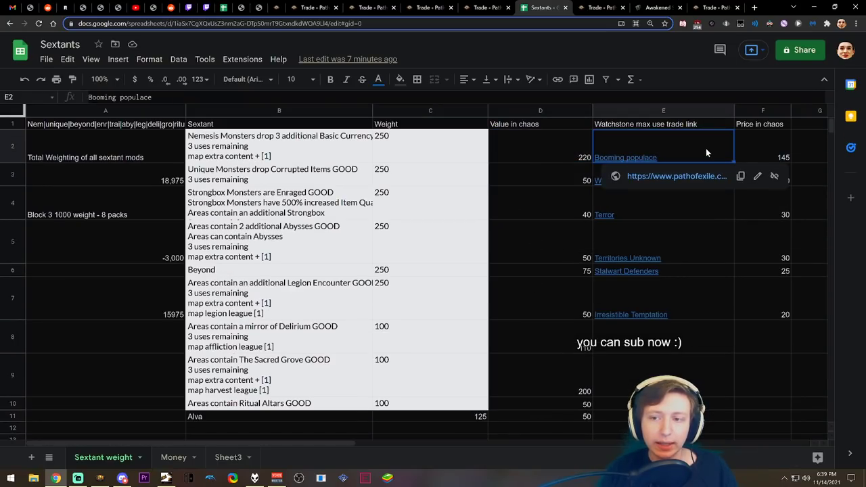
pyautogui.click(683, 362)
pyautogui.moveTo(632, 157)
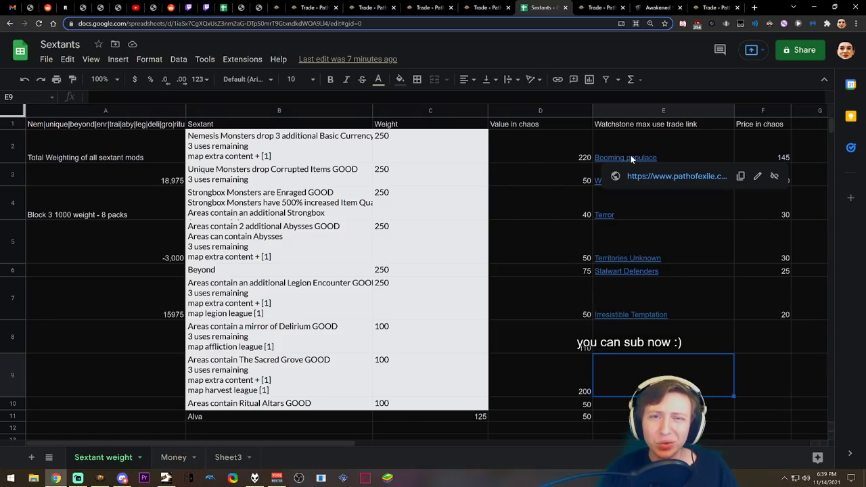
pyautogui.click(778, 144)
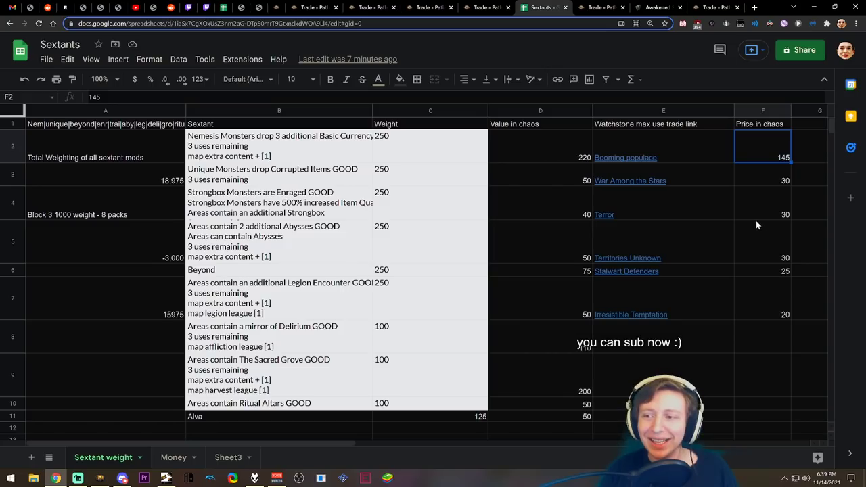
pyautogui.click(701, 180)
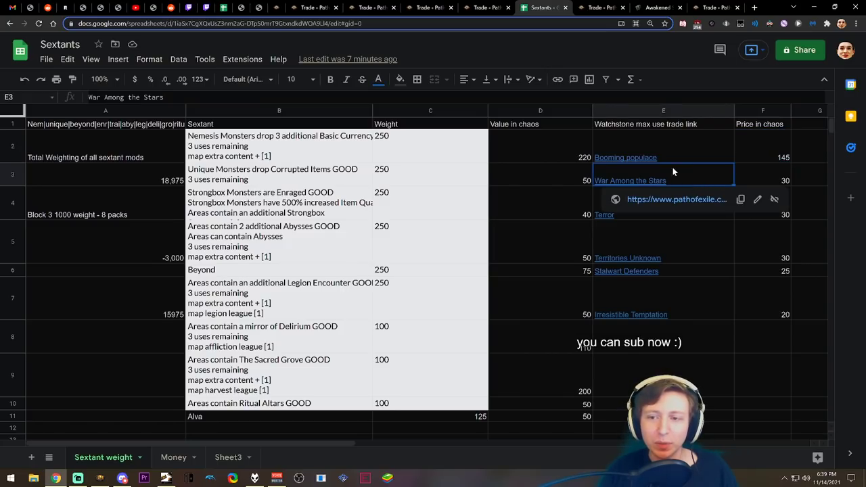
pyautogui.click(723, 209)
pyautogui.press('Down')
pyautogui.click(759, 347)
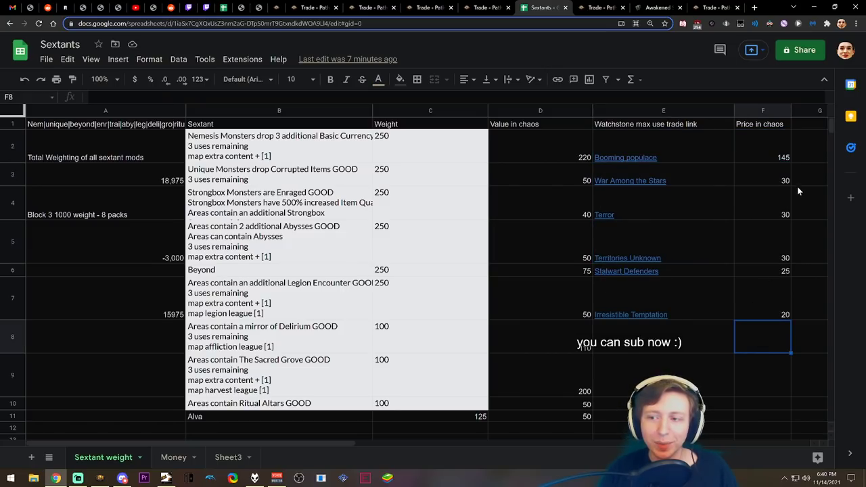
pyautogui.click(703, 182)
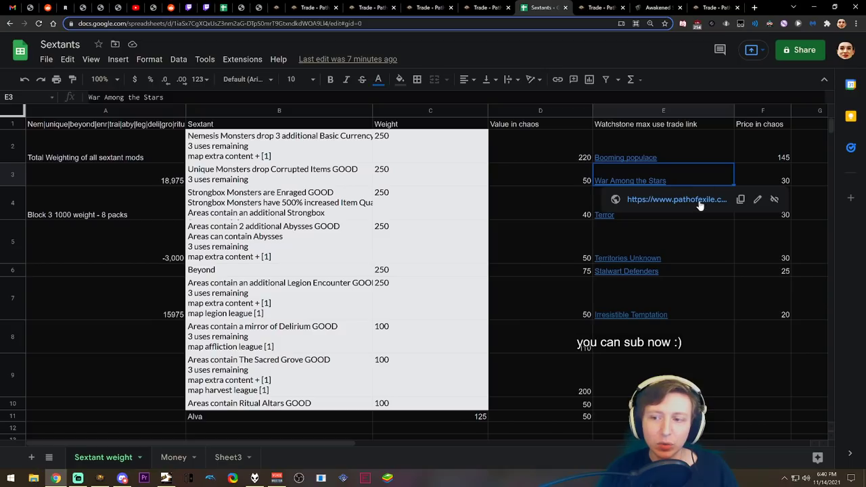
pyautogui.click(695, 254)
pyautogui.click(711, 291)
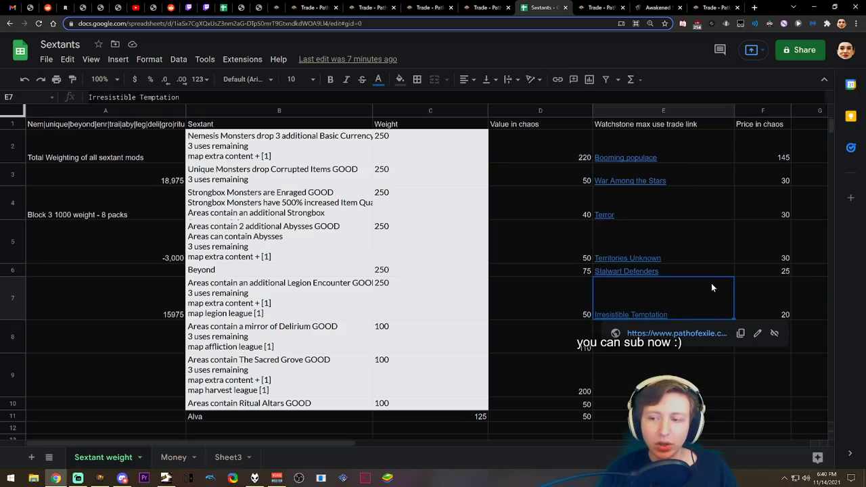
pyautogui.click(713, 272)
pyautogui.click(701, 314)
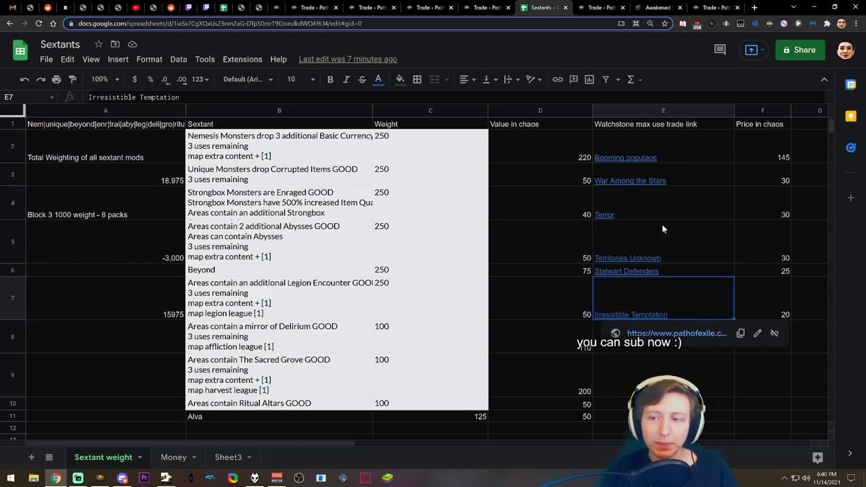
pyautogui.click(677, 217)
pyautogui.click(730, 394)
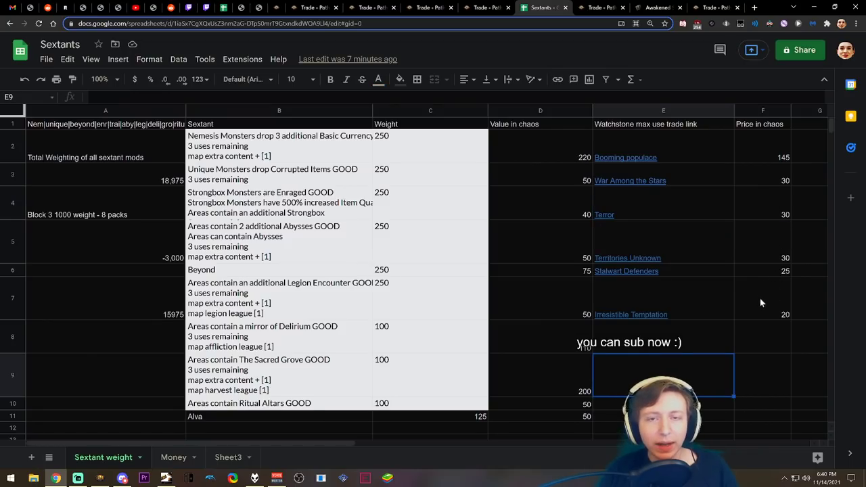
pyautogui.click(757, 317)
pyautogui.scroll(-3, 681, 291)
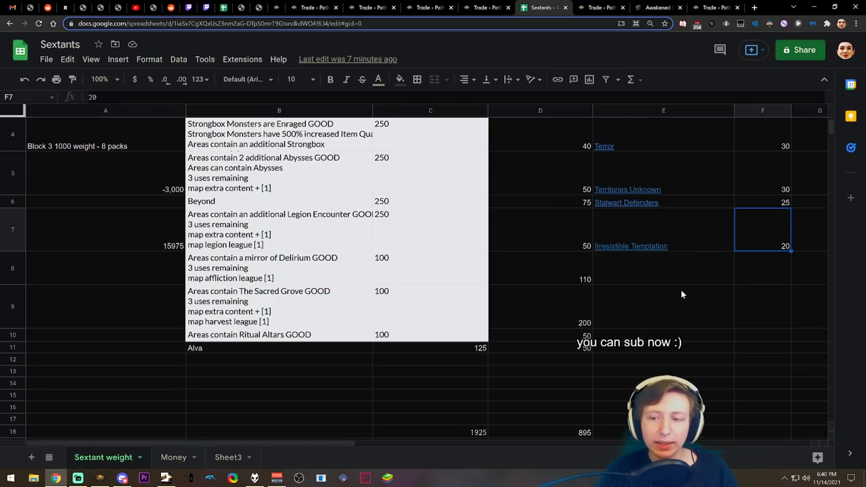
pyautogui.scroll(-3, 666, 220)
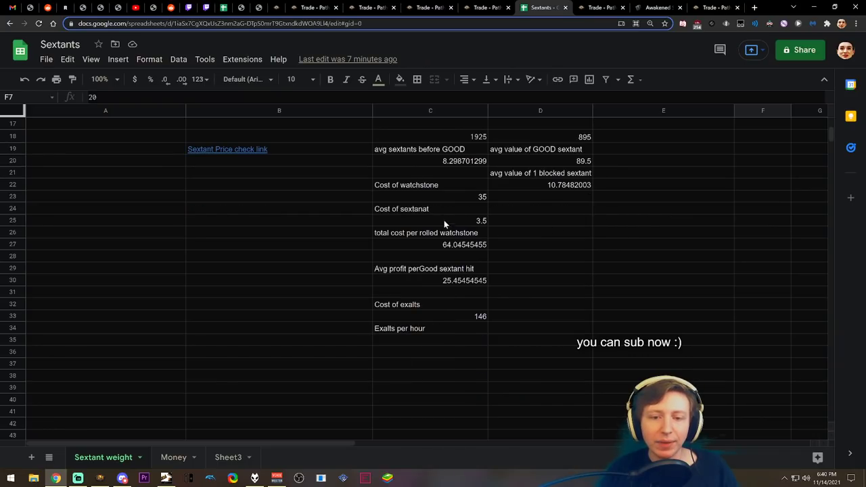
pyautogui.click(412, 196)
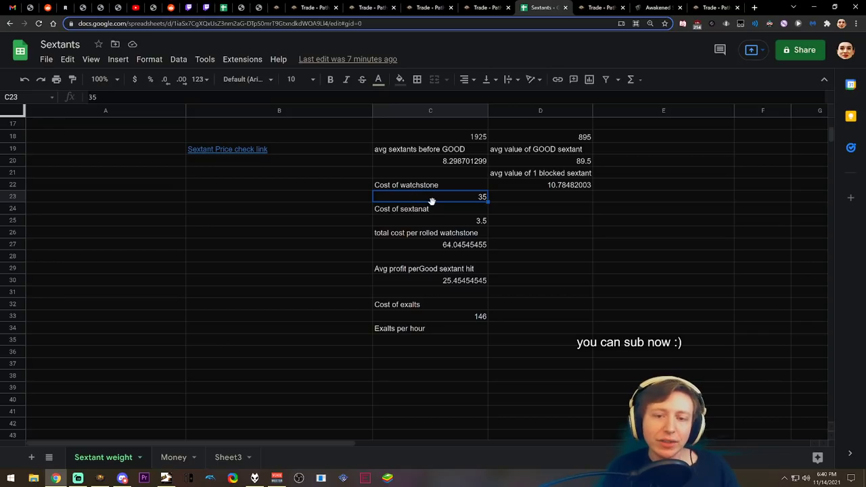
pyautogui.click(454, 220)
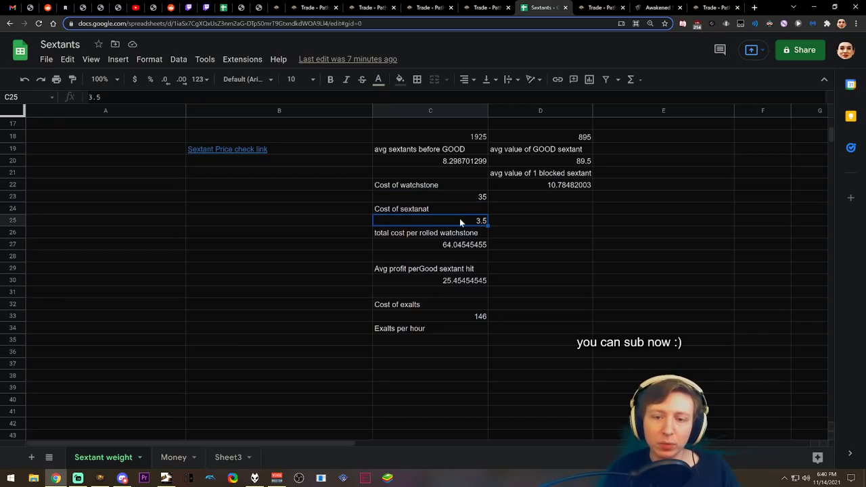
pyautogui.scroll(-2, 437, 227)
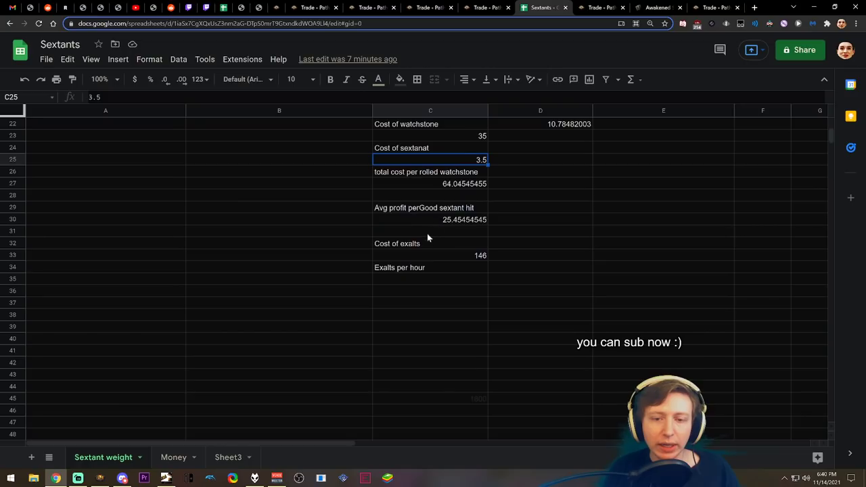
pyautogui.click(440, 186)
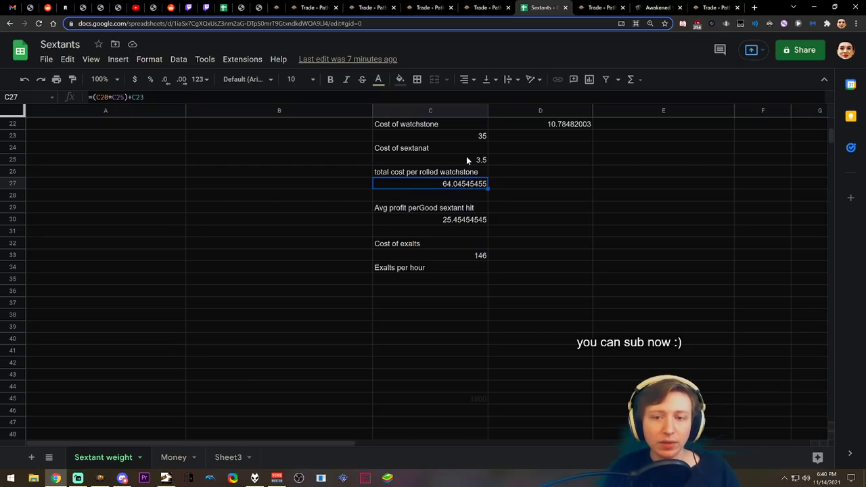
pyautogui.scroll(2, 489, 205)
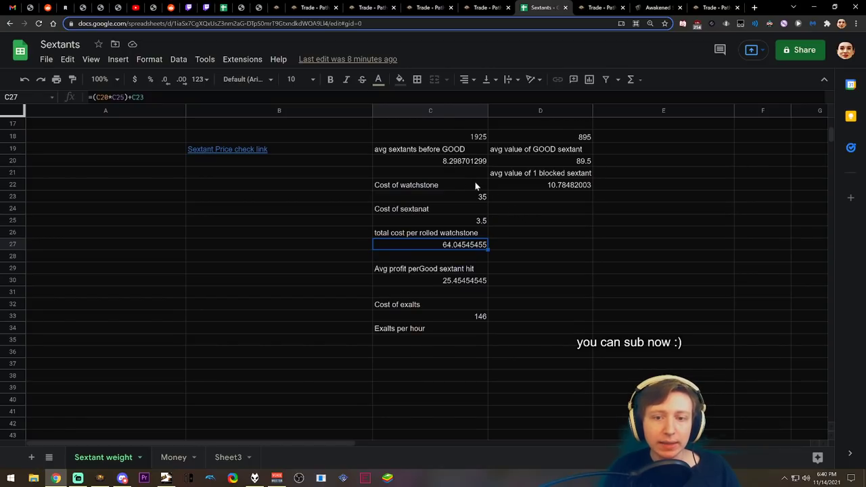
pyautogui.click(442, 164)
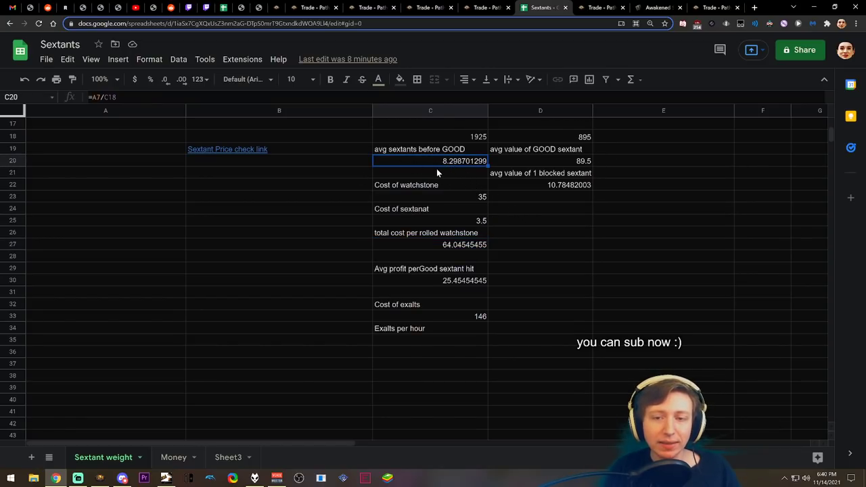
pyautogui.click(446, 198)
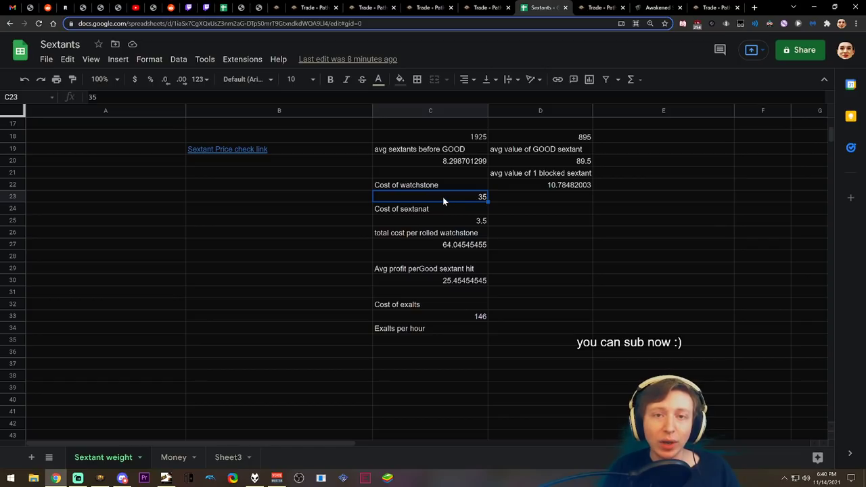
pyautogui.click(453, 243)
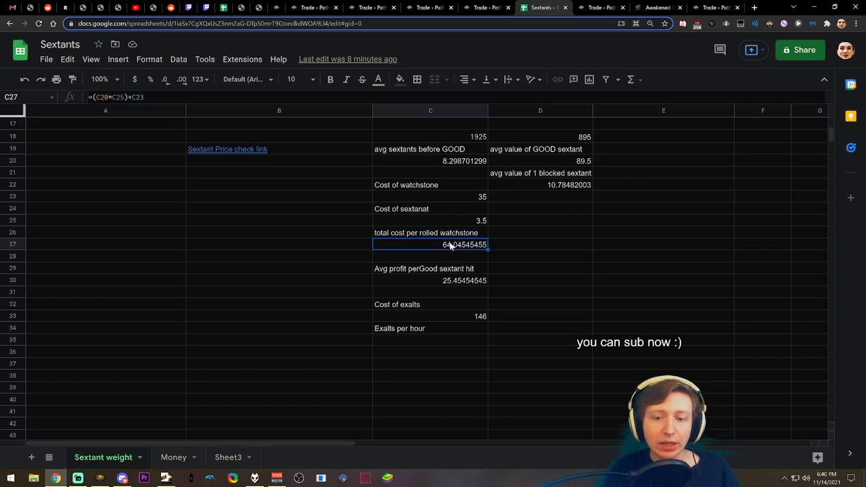
pyautogui.click(453, 281)
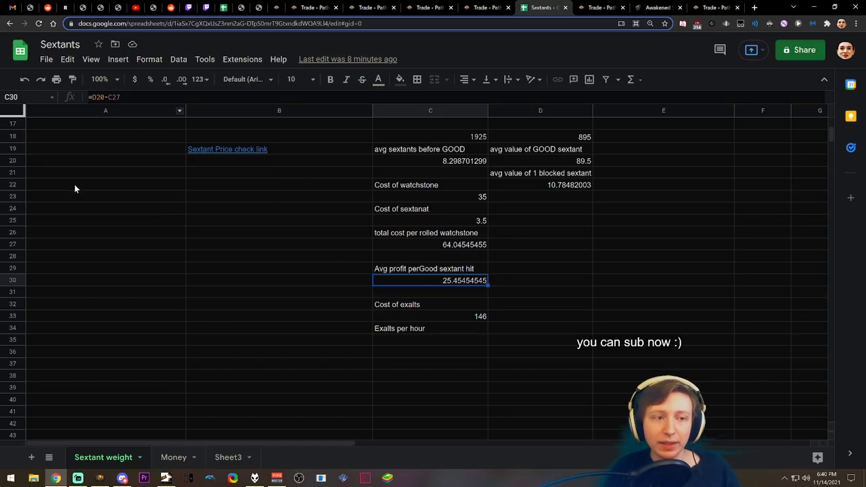
pyautogui.click(69, 163)
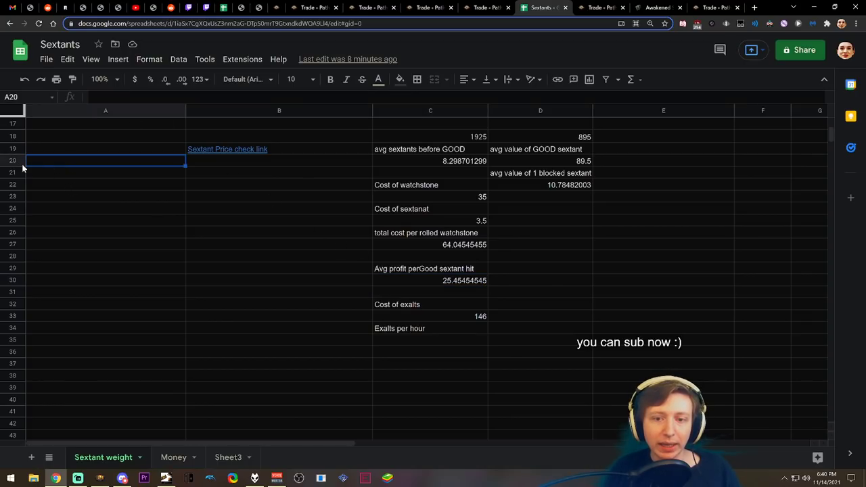
pyautogui.click(388, 304)
pyautogui.click(433, 280)
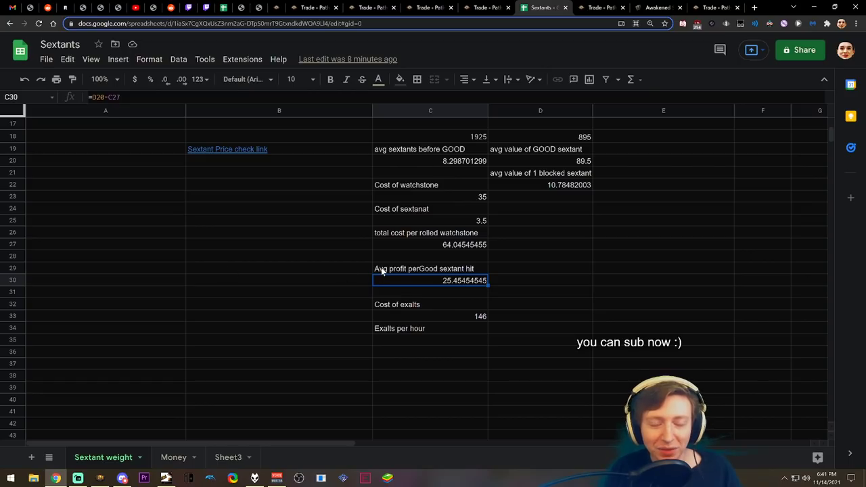
# On the Money sheet, review the stone counts: War amogus 5, Terror 6, Irresistible Temptation 23.
pyautogui.click(172, 458)
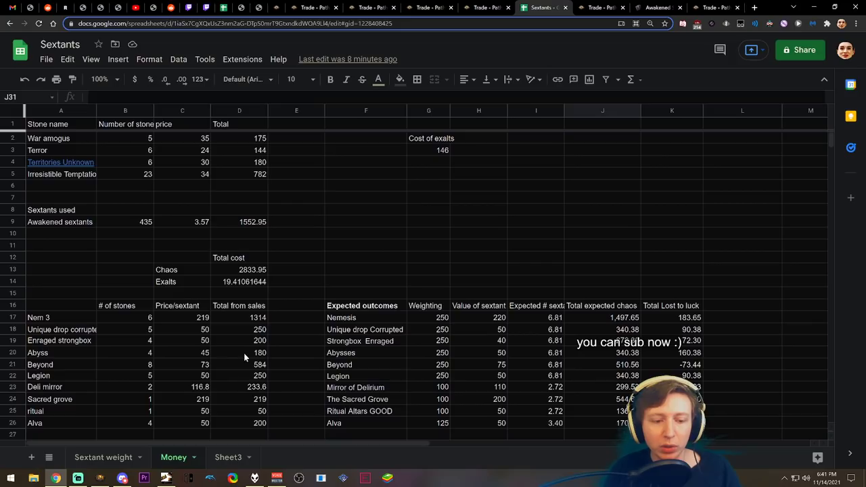
pyautogui.click(143, 139)
pyautogui.click(138, 149)
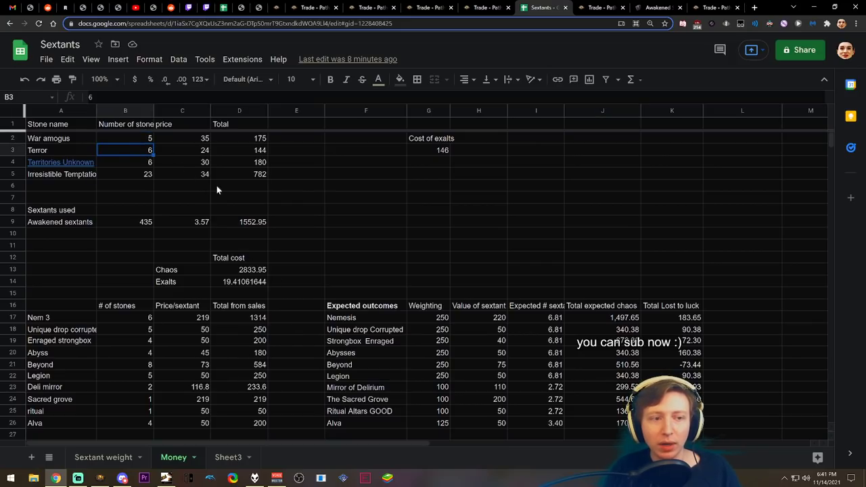
pyautogui.click(133, 171)
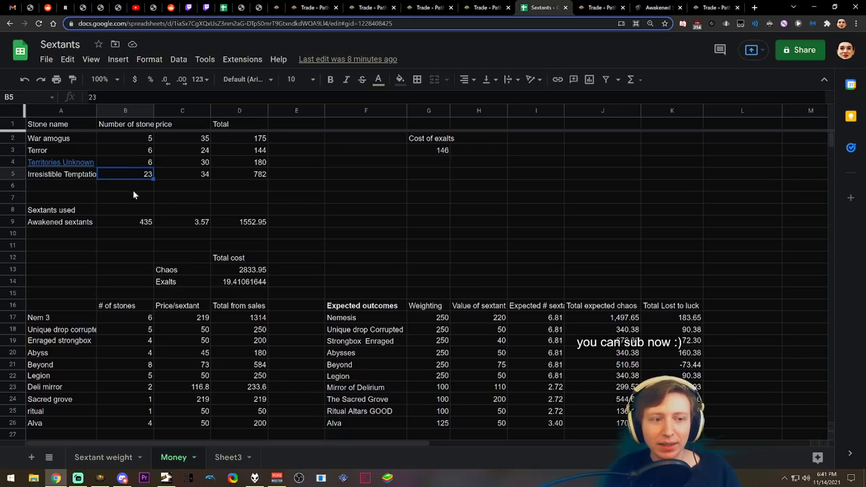
pyautogui.click(129, 165)
pyautogui.click(124, 176)
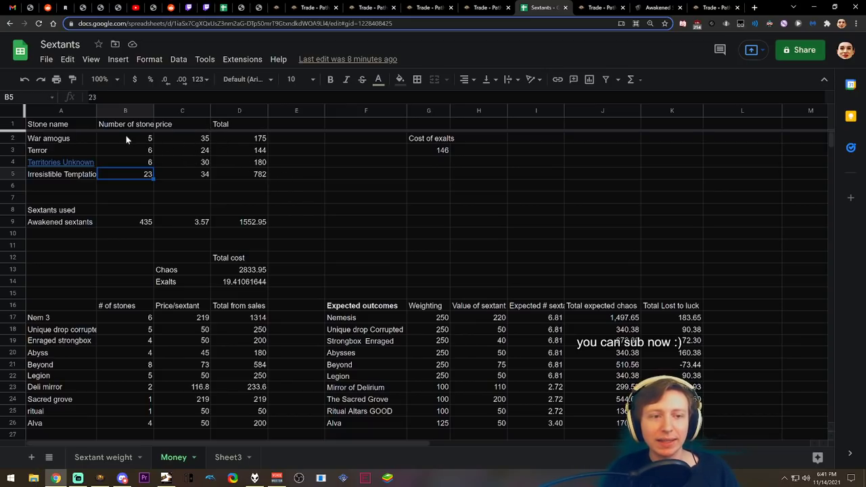
pyautogui.click(144, 183)
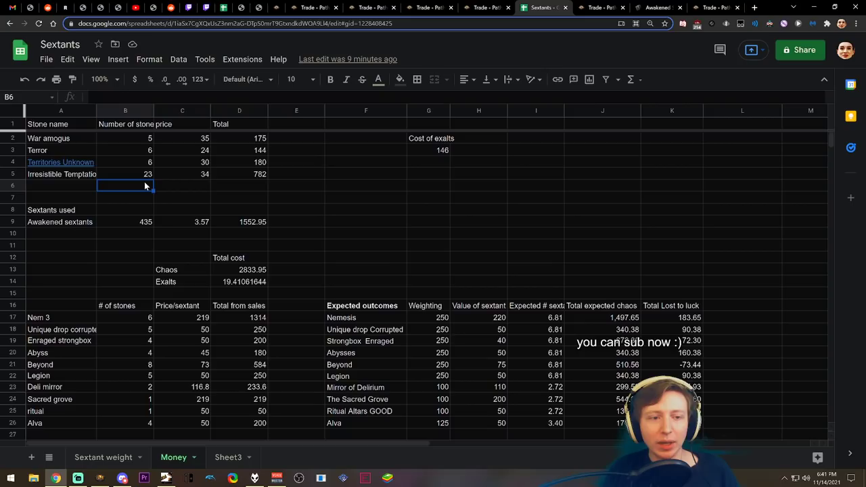
pyautogui.click(146, 176)
pyautogui.click(145, 138)
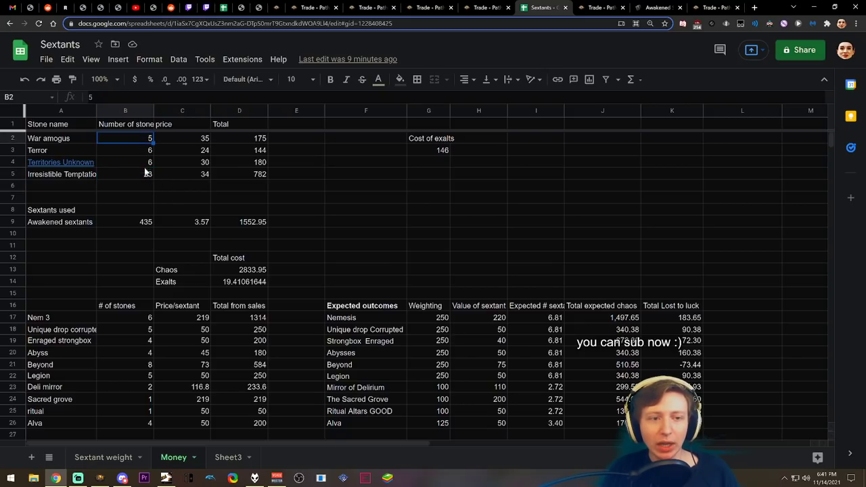
pyautogui.click(146, 176)
# Check stone prices 35, 24, 30 and 34, widen the Number of stones column, and sum the totals.
pyautogui.click(200, 142)
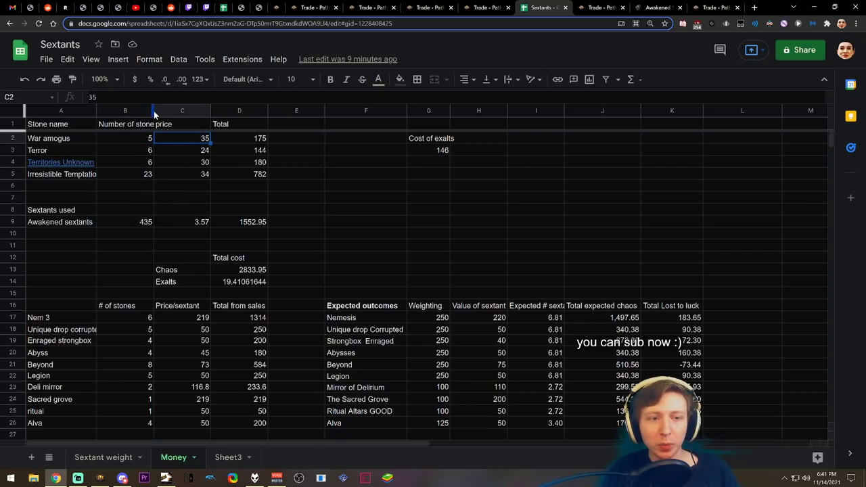
pyautogui.moveTo(154, 110); pyautogui.dragTo(179, 110)
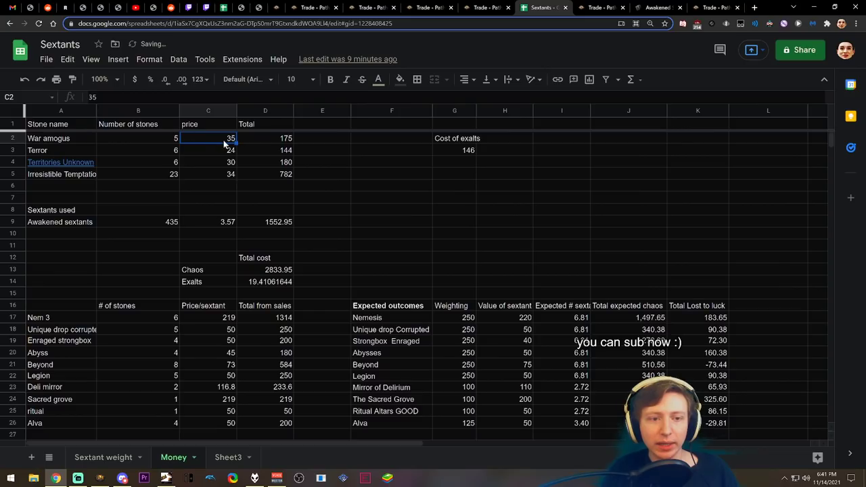
pyautogui.click(208, 150)
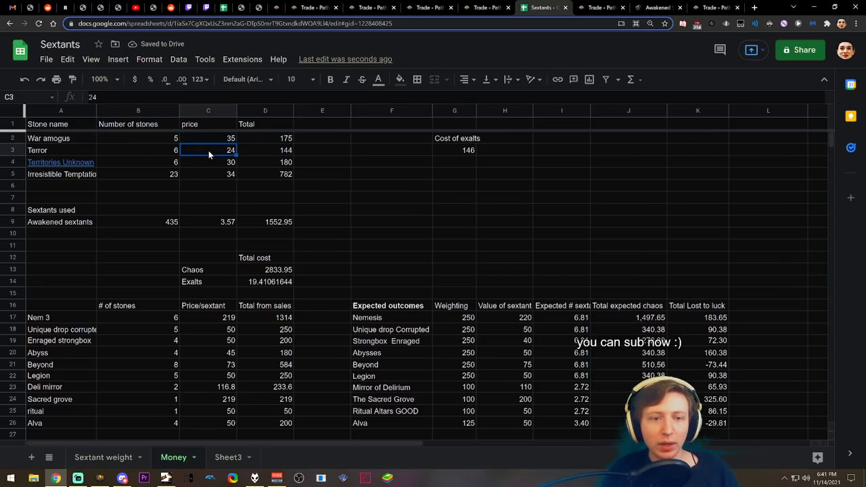
pyautogui.click(211, 162)
pyautogui.click(223, 174)
pyautogui.moveTo(277, 138); pyautogui.dragTo(268, 165)
pyautogui.click(287, 185)
pyautogui.click(274, 203)
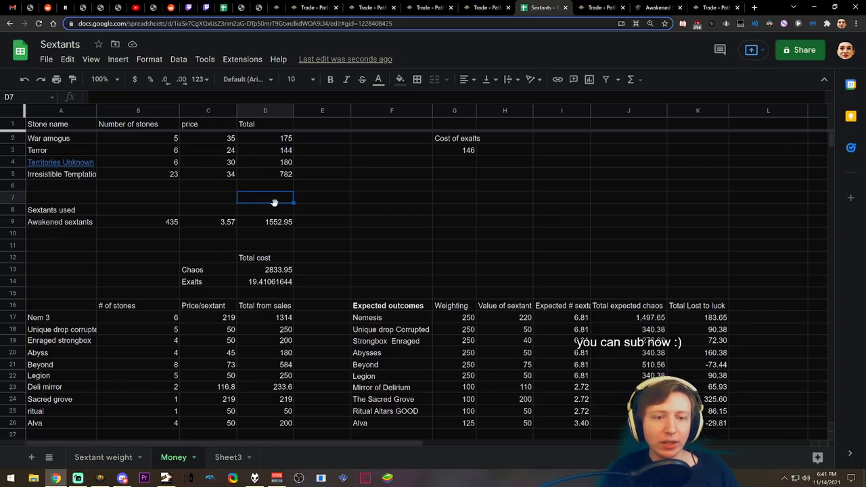
# Inspect the Awakened sextant count, 3.57 price, sextant cost and total chaos cost formulas.
pyautogui.click(162, 224)
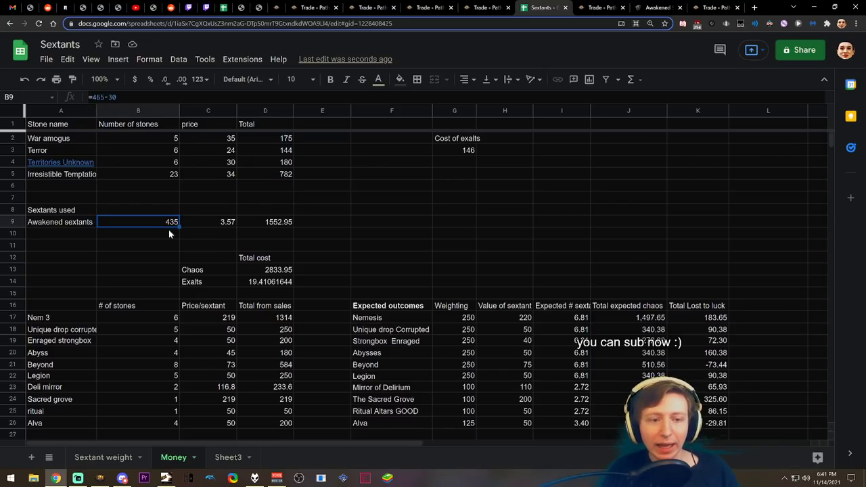
pyautogui.click(227, 223)
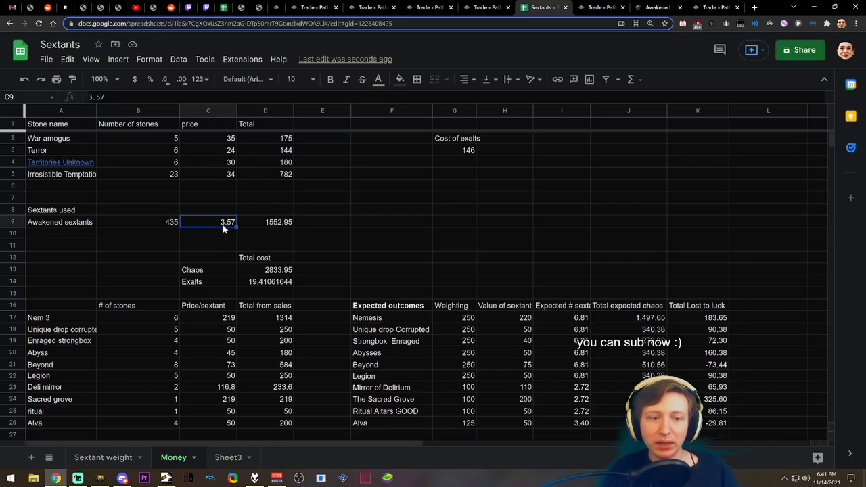
pyautogui.click(275, 225)
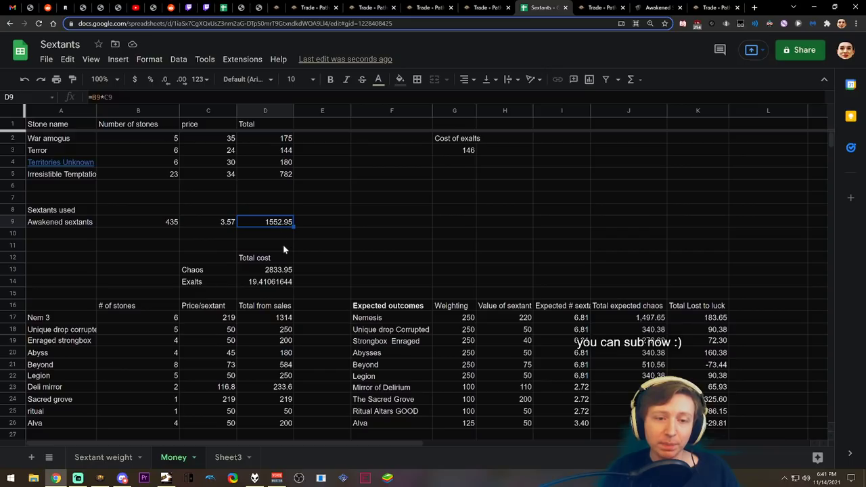
pyautogui.click(276, 271)
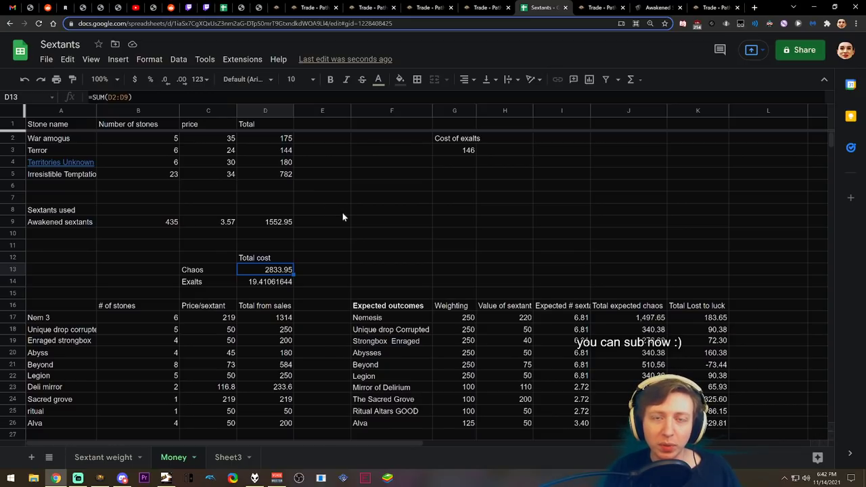
pyautogui.scroll(-2, 302, 241)
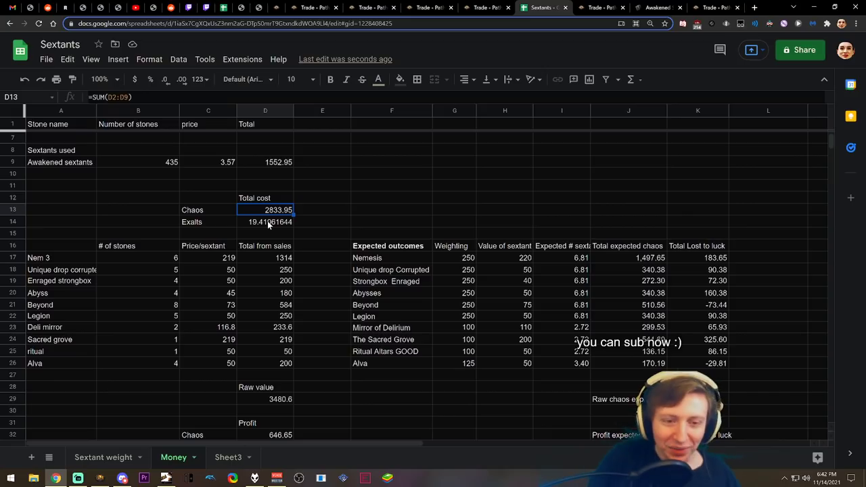
pyautogui.scroll(-2, 312, 146)
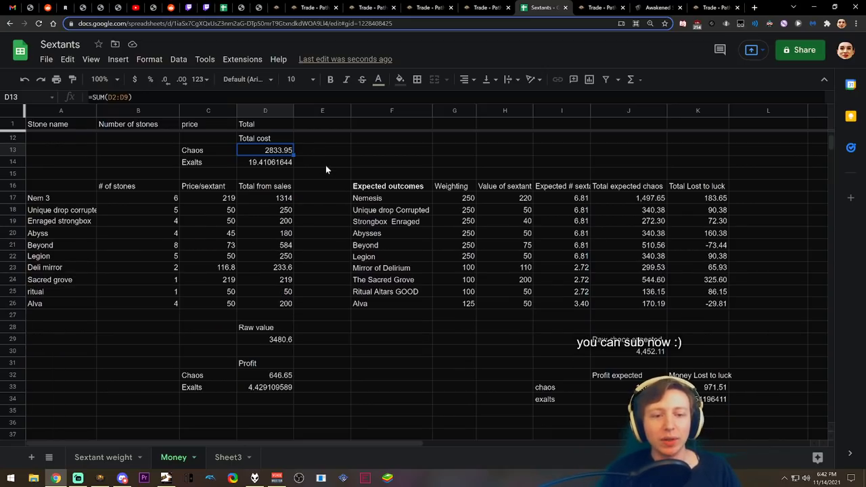
pyautogui.hotkey('alt', 'Tab')
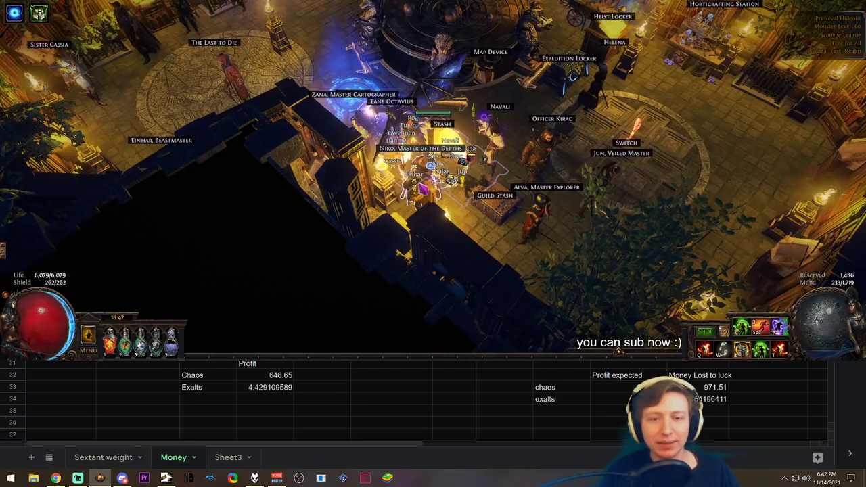
pyautogui.click(443, 124)
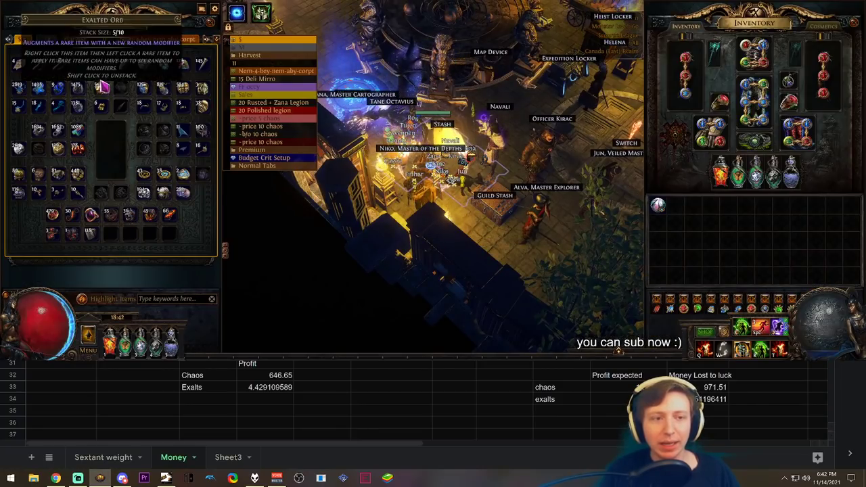
pyautogui.click(113, 55)
pyautogui.click(112, 54)
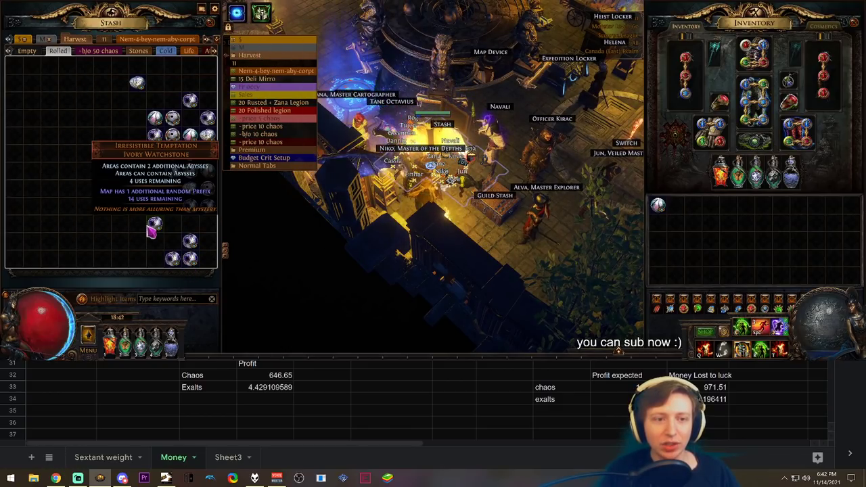
pyautogui.click(90, 54)
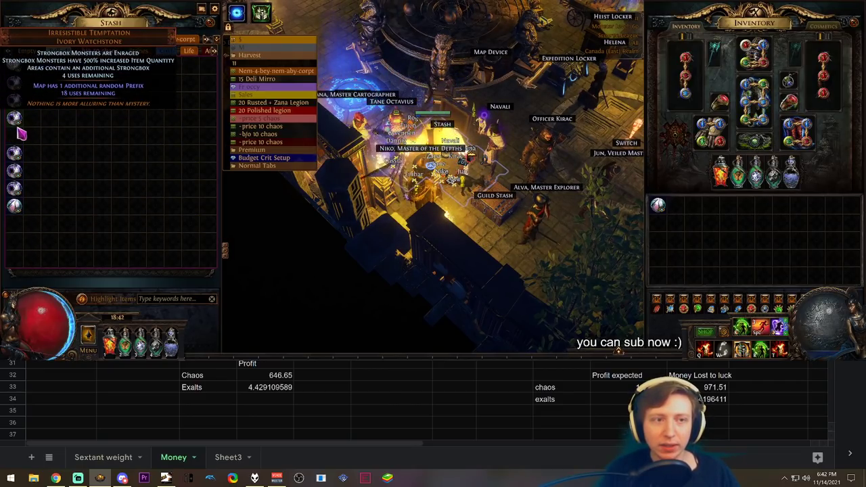
pyautogui.hotkey('alt', 'Tab')
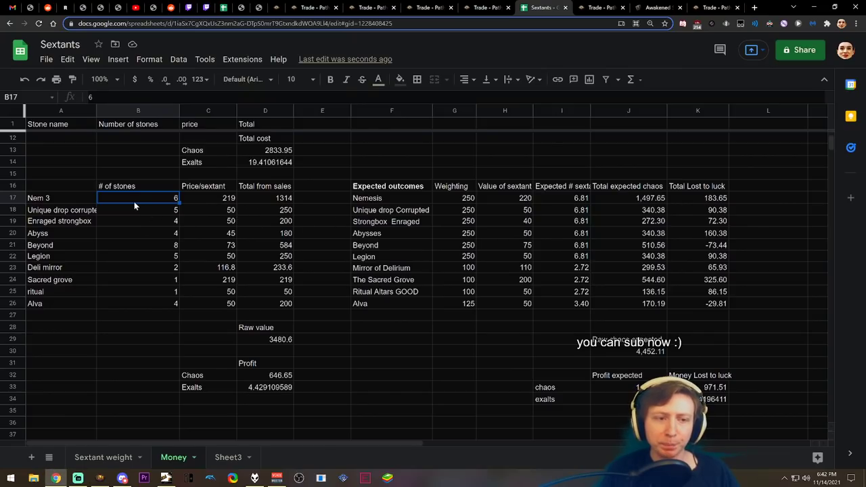
pyautogui.click(151, 211)
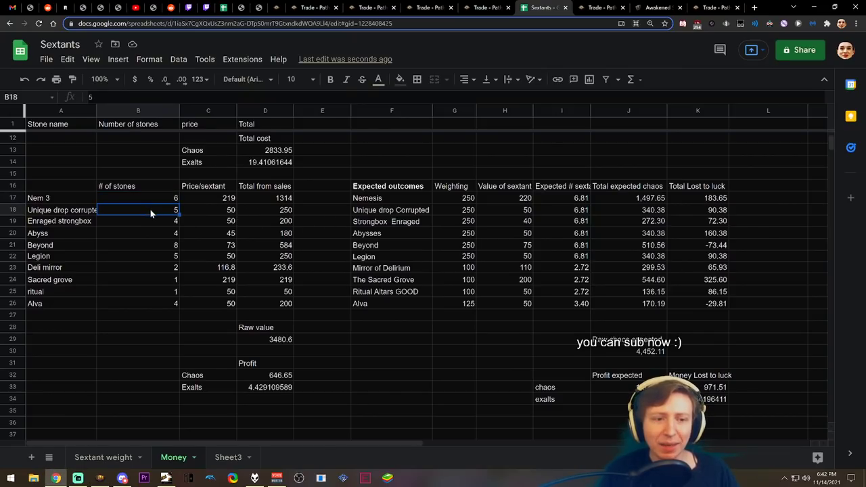
pyautogui.click(141, 222)
pyautogui.click(143, 233)
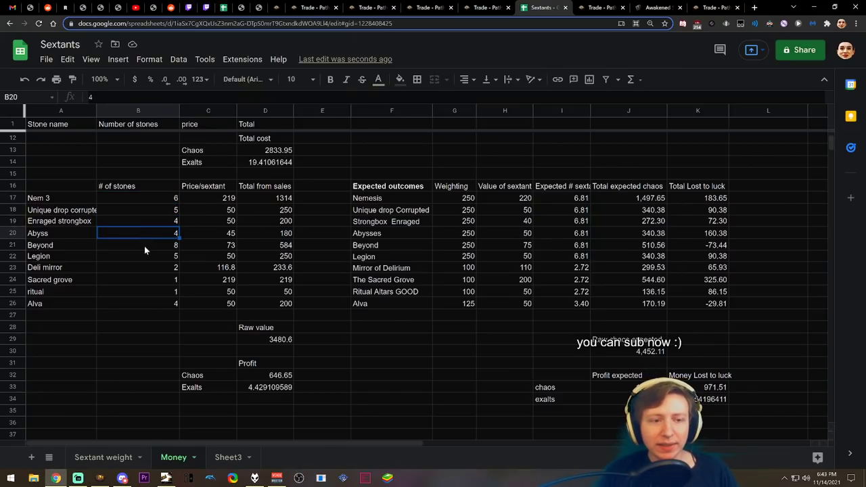
pyautogui.click(144, 246)
pyautogui.click(144, 259)
pyautogui.click(132, 304)
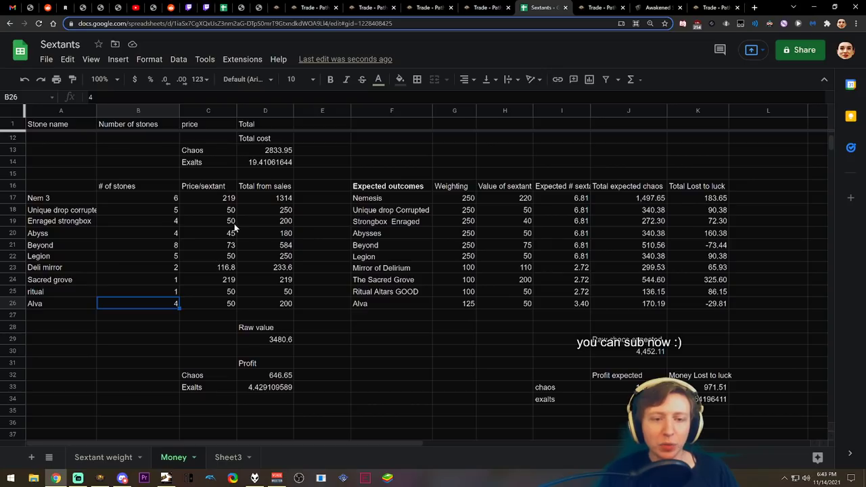
pyautogui.scroll(-1, 246, 222)
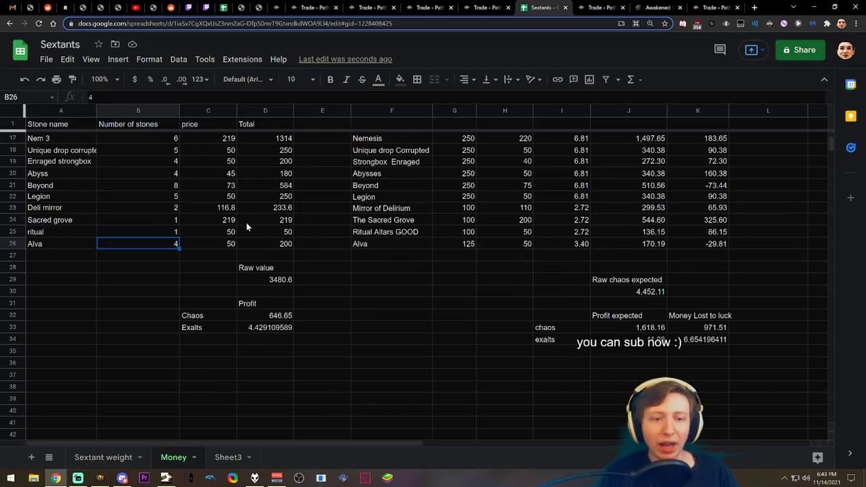
pyautogui.click(282, 283)
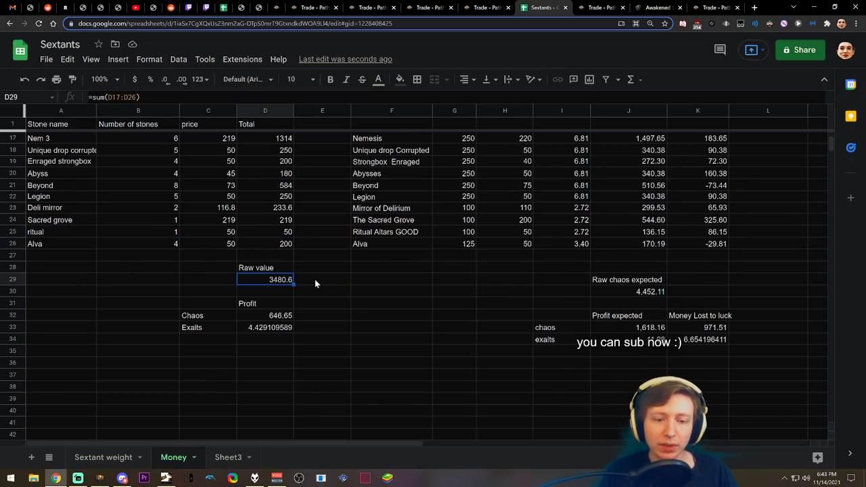
pyautogui.scroll(-2, 315, 279)
pyautogui.click(270, 246)
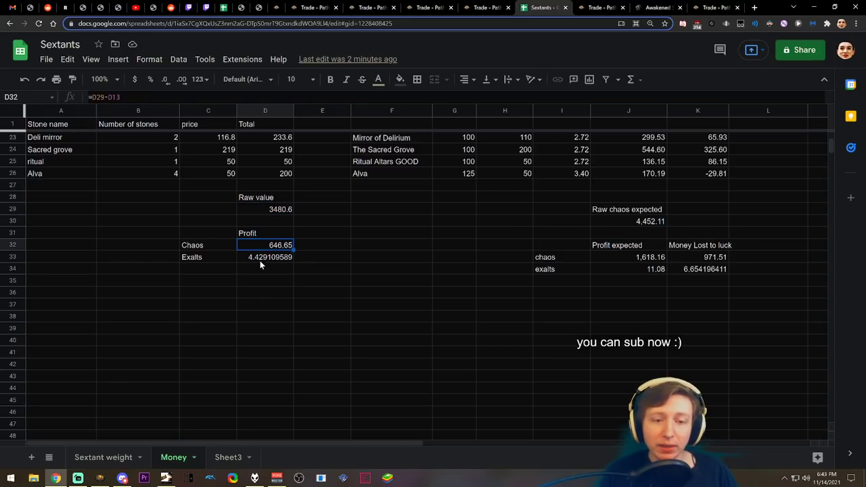
pyautogui.click(275, 261)
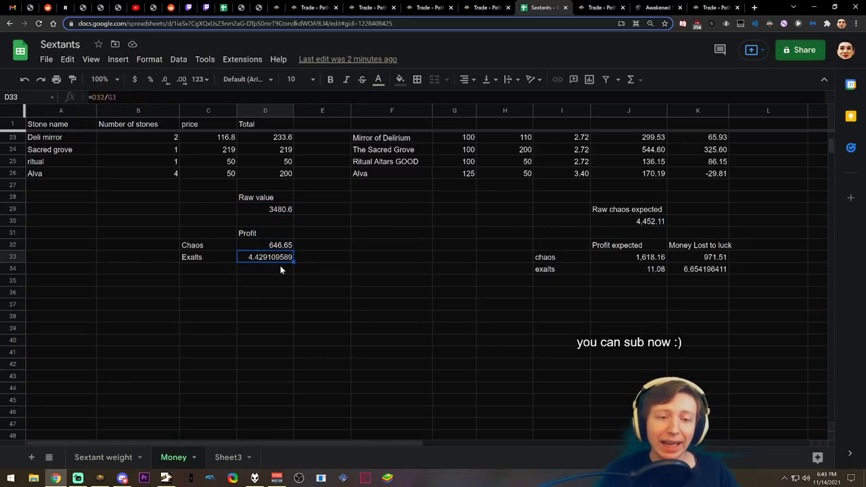
pyautogui.scroll(4, 318, 291)
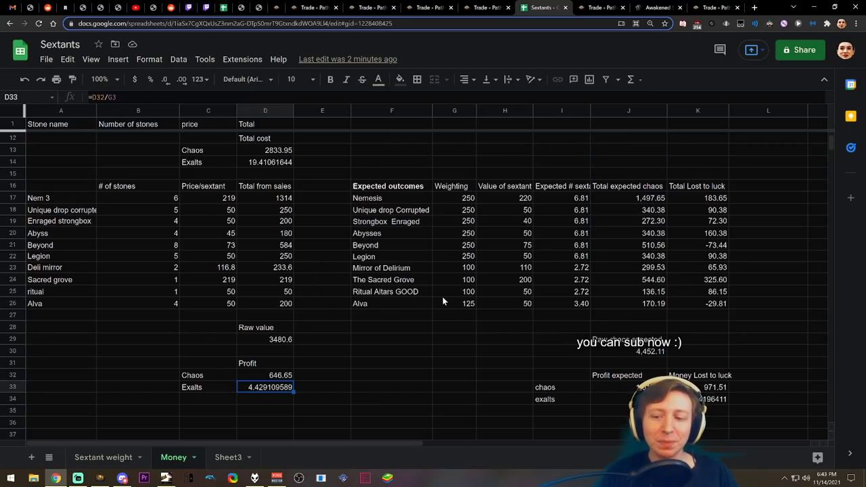
pyautogui.scroll(-2, 443, 301)
pyautogui.scroll(2, 442, 198)
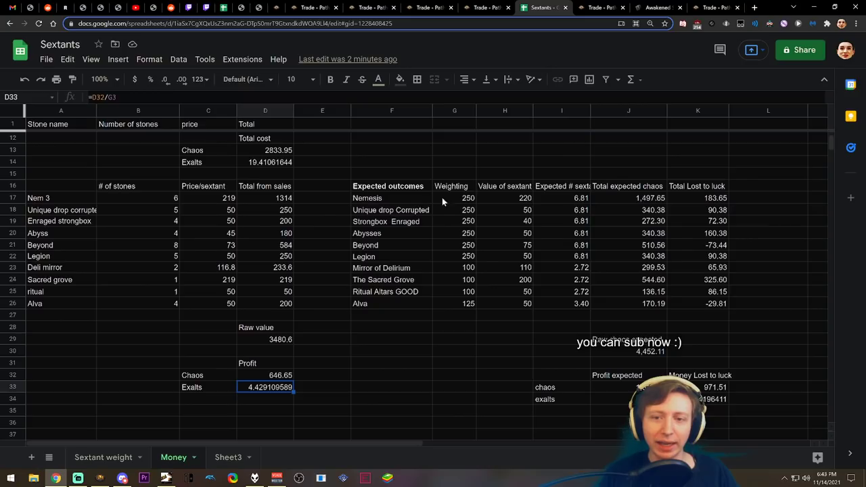
pyautogui.click(404, 188)
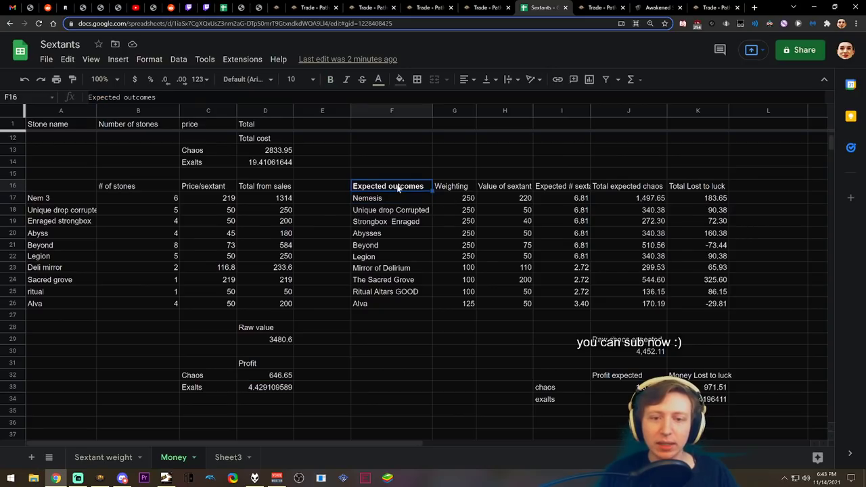
pyautogui.click(456, 188)
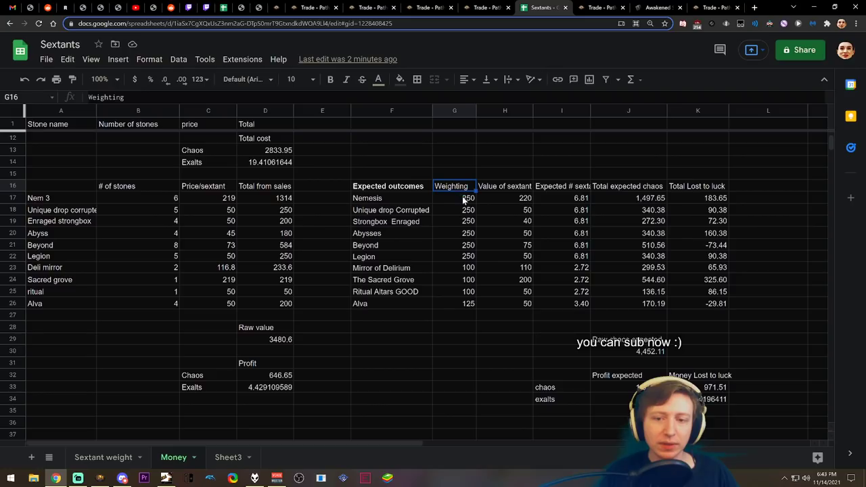
pyautogui.click(502, 189)
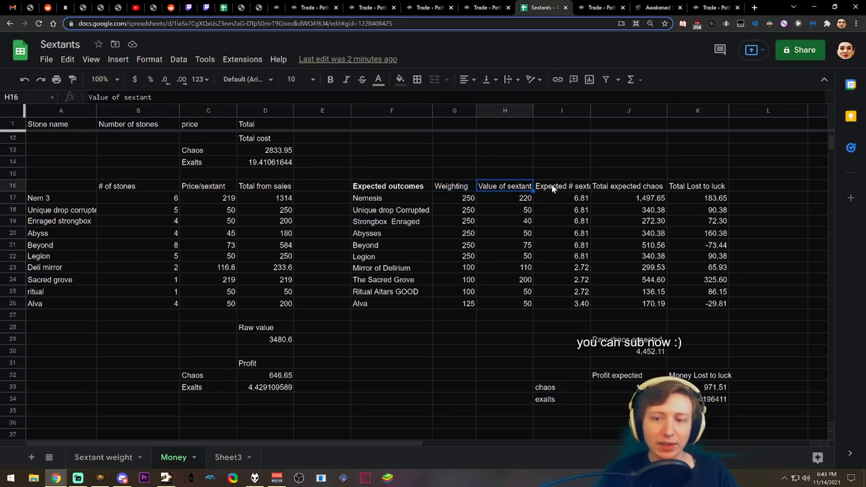
pyautogui.click(555, 189)
pyautogui.click(517, 201)
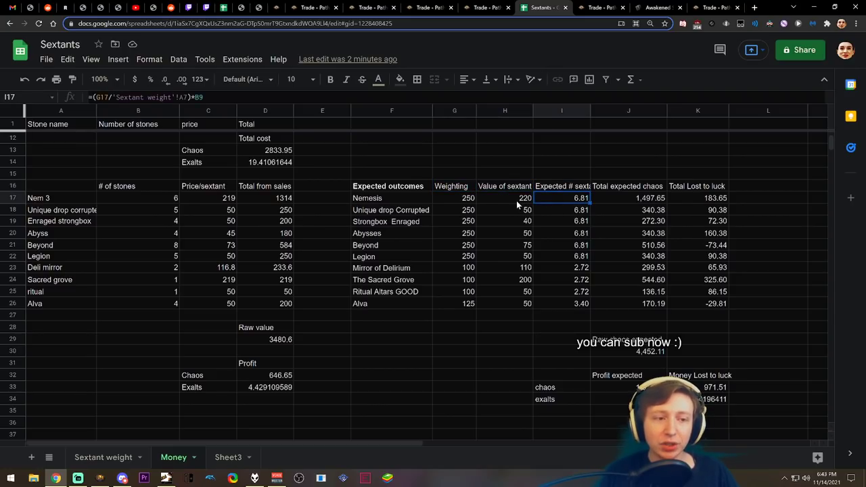
pyautogui.click(21, 196)
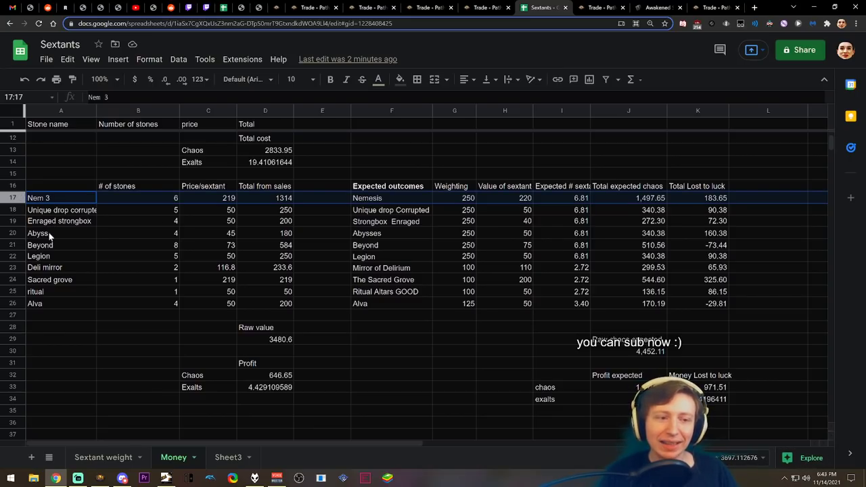
pyautogui.click(13, 207)
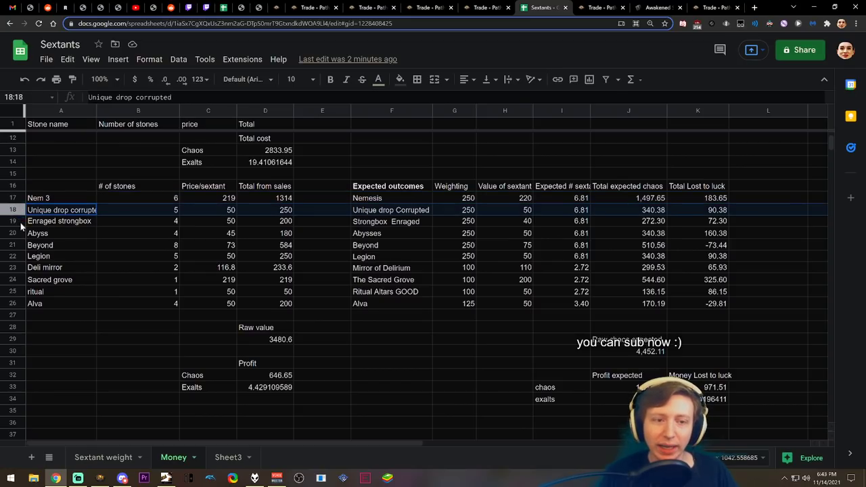
pyautogui.click(8, 222)
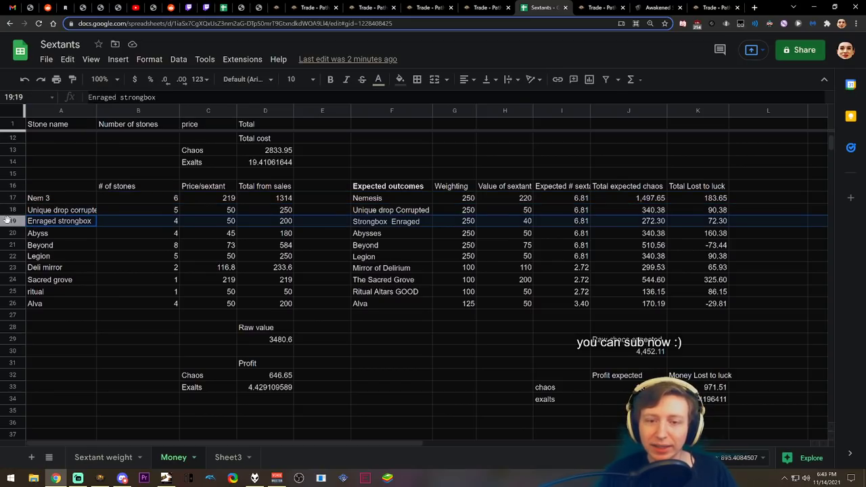
pyautogui.click(636, 199)
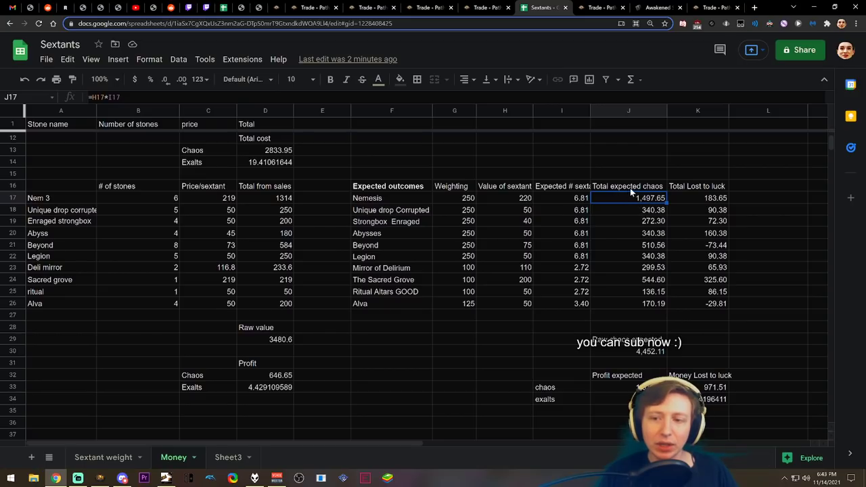
pyautogui.click(633, 206)
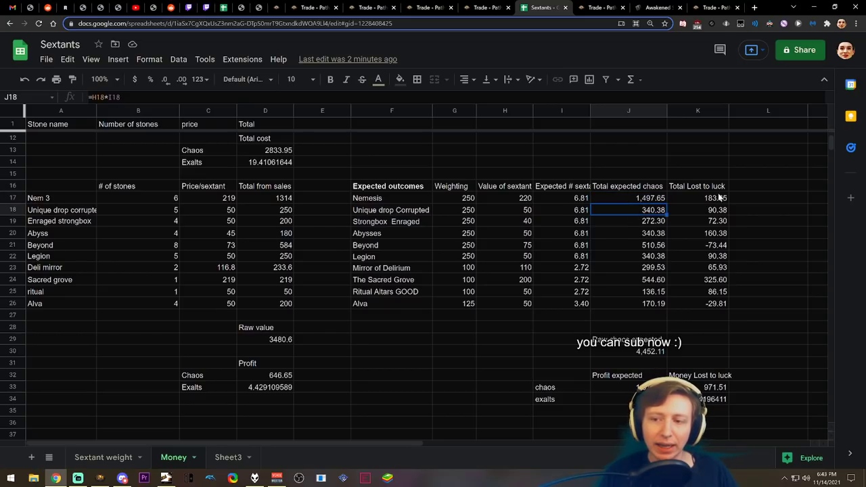
pyautogui.click(703, 188)
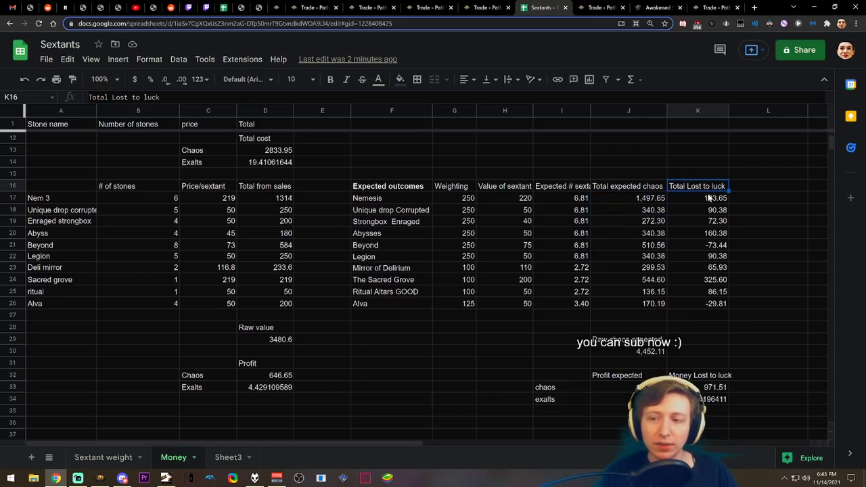
pyautogui.click(709, 198)
pyautogui.click(9, 197)
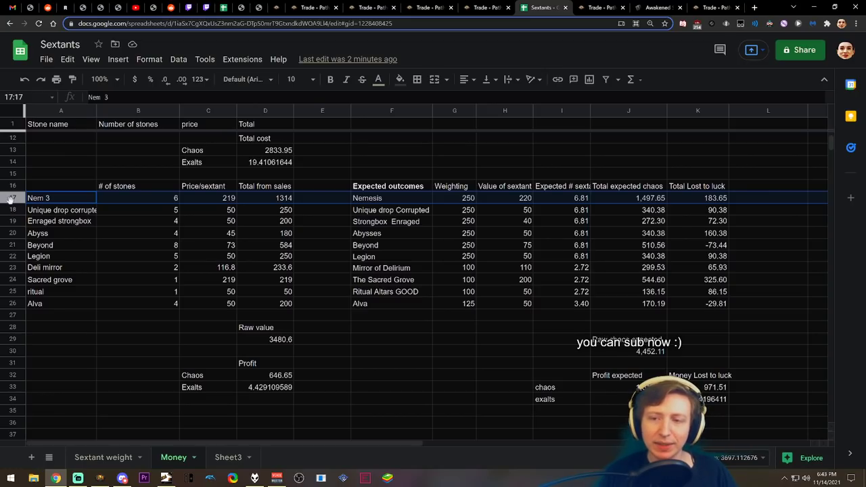
pyautogui.click(12, 209)
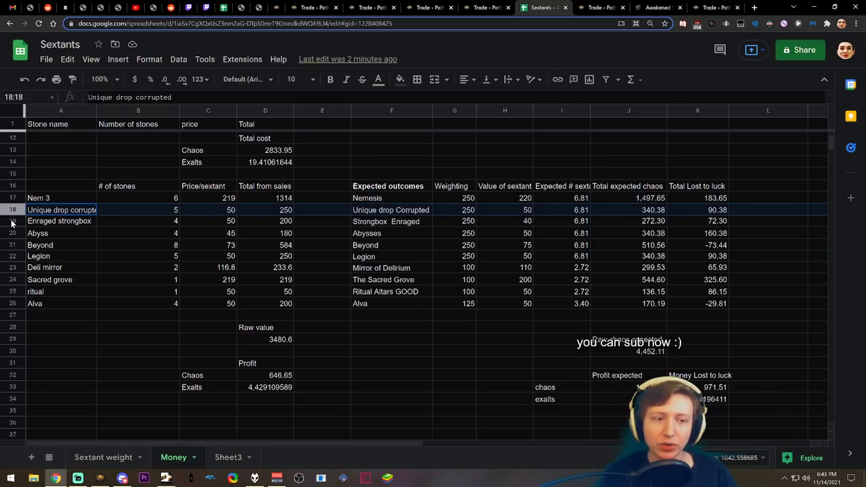
pyautogui.click(12, 222)
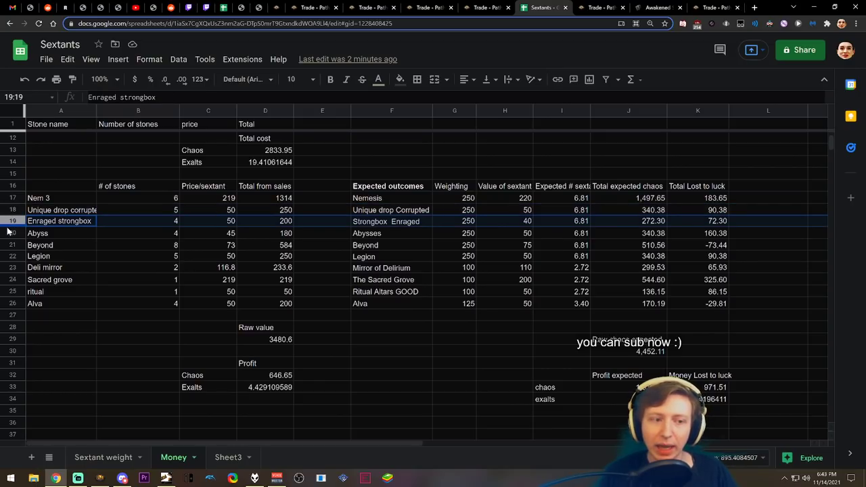
pyautogui.click(15, 233)
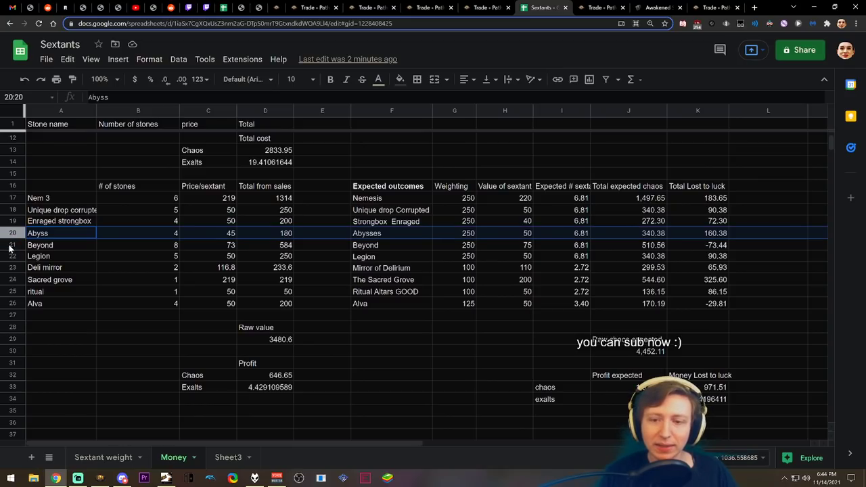
pyautogui.click(11, 245)
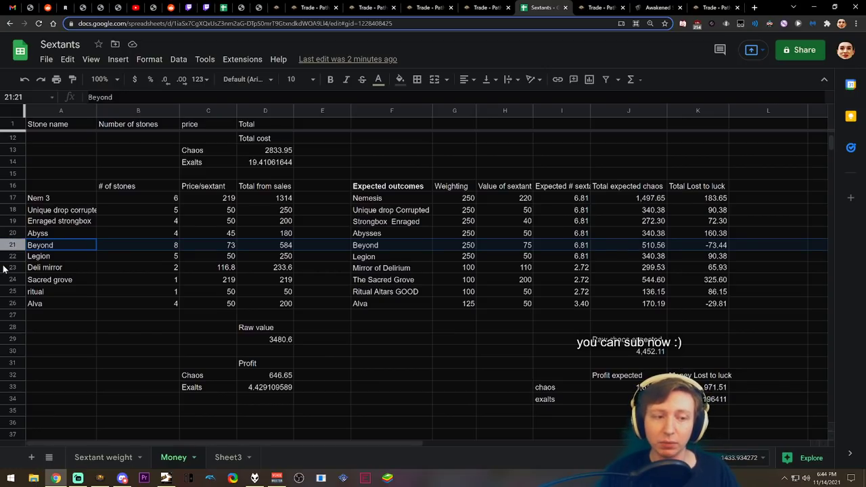
pyautogui.click(11, 257)
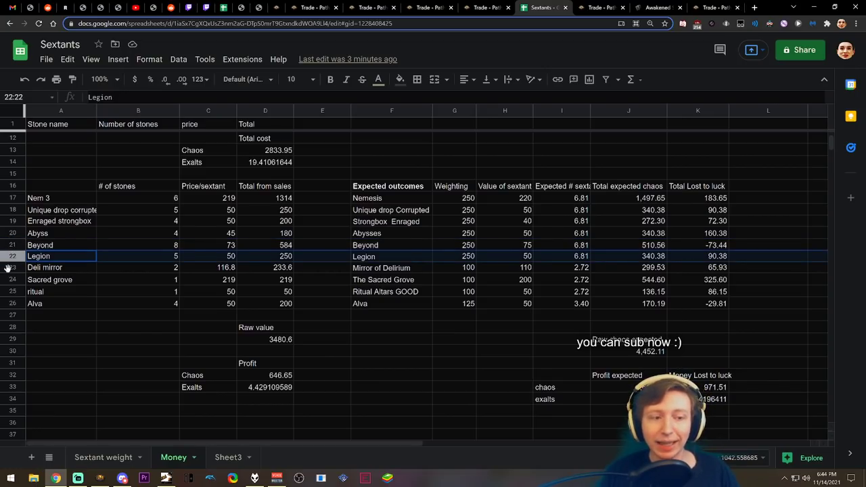
pyautogui.click(11, 268)
pyautogui.click(10, 279)
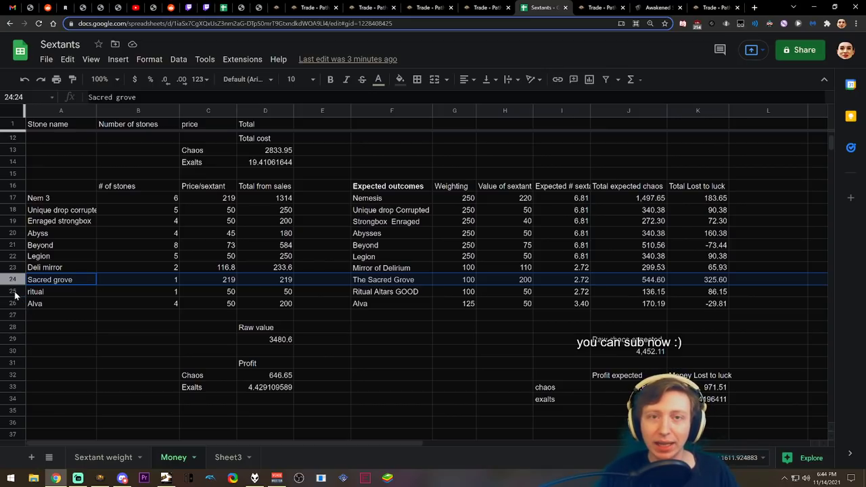
pyautogui.click(13, 292)
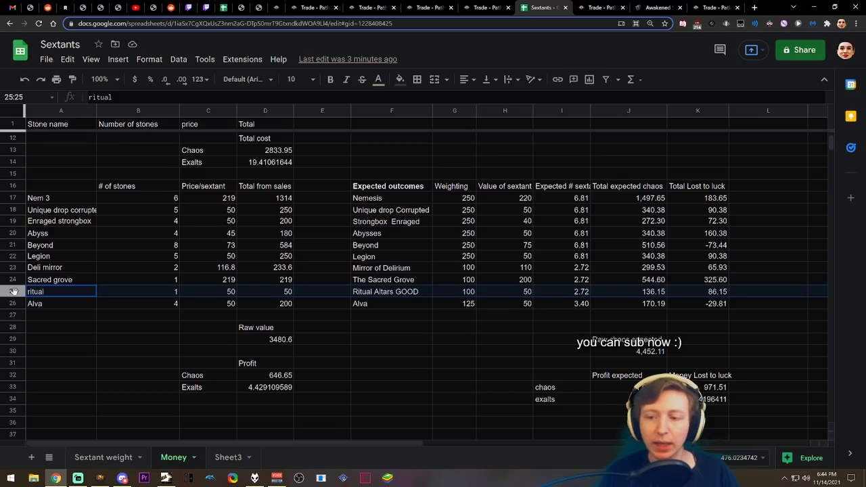
pyautogui.click(12, 300)
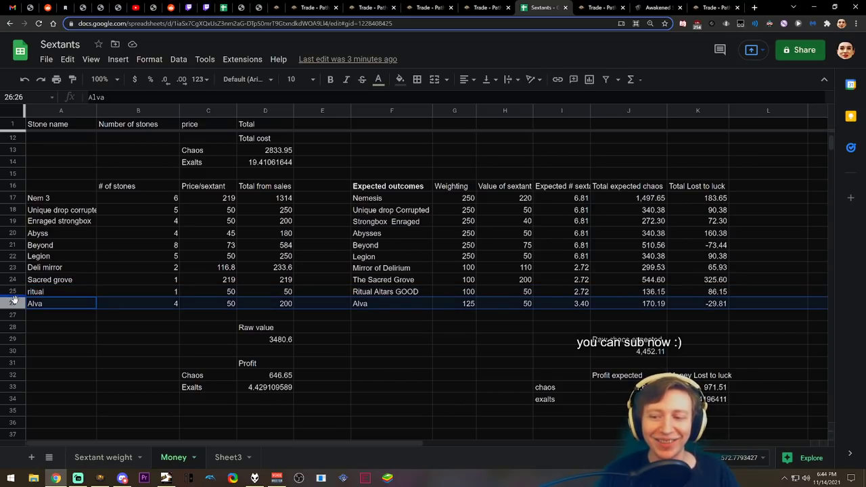
# Inspect the expected raw chaos total, expected profit in chaos and exalts, and exalts lost to luck.
pyautogui.scroll(-4, 484, 279)
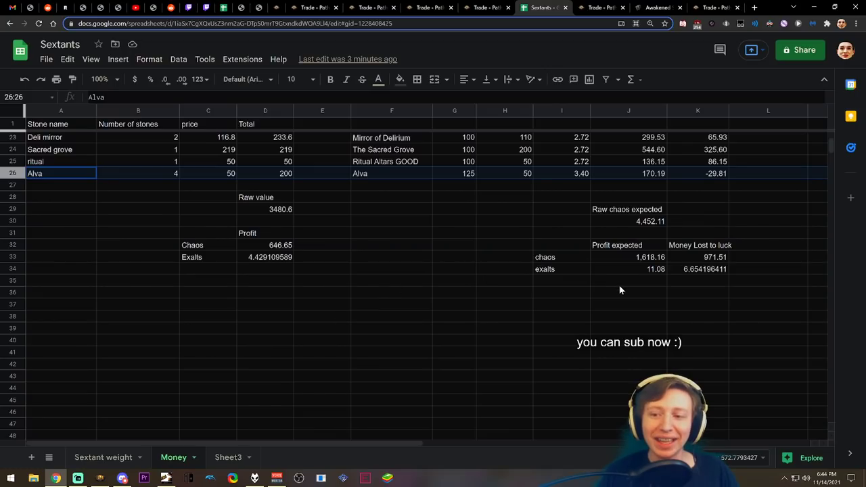
pyautogui.click(631, 226)
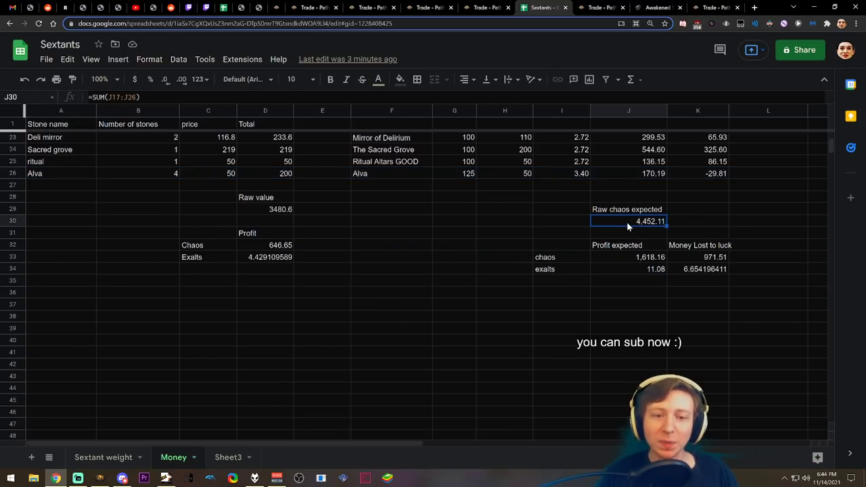
pyautogui.click(633, 260)
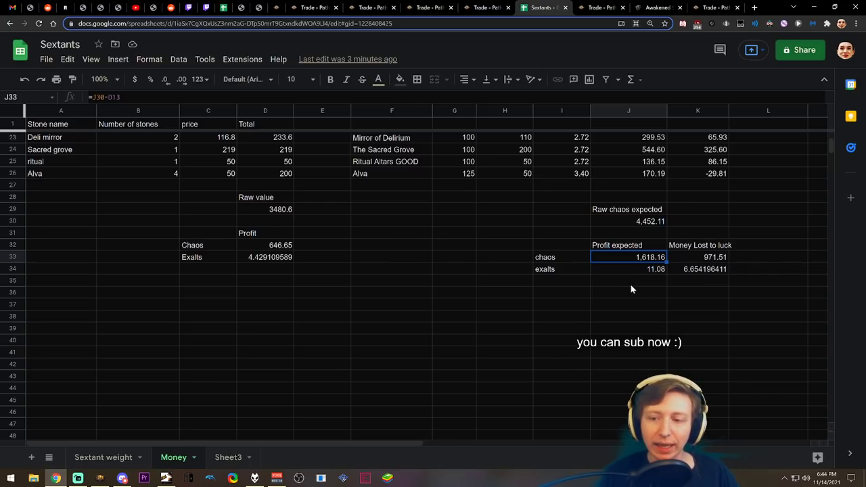
pyautogui.click(624, 268)
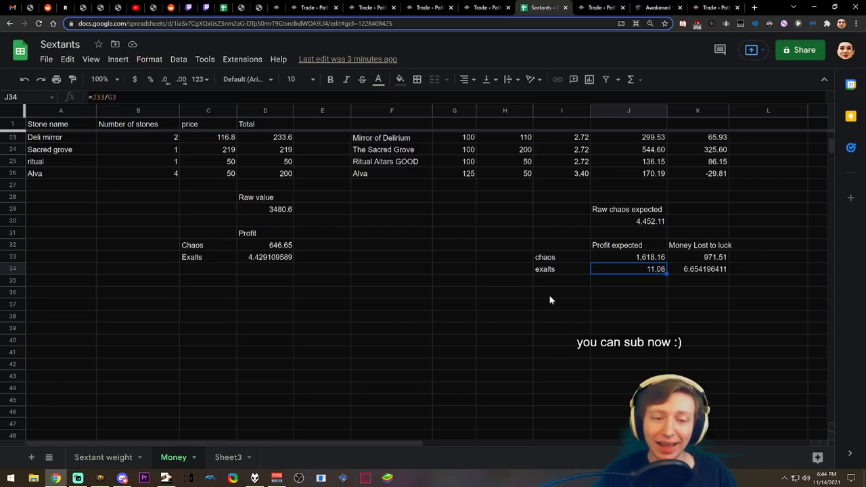
pyautogui.click(282, 258)
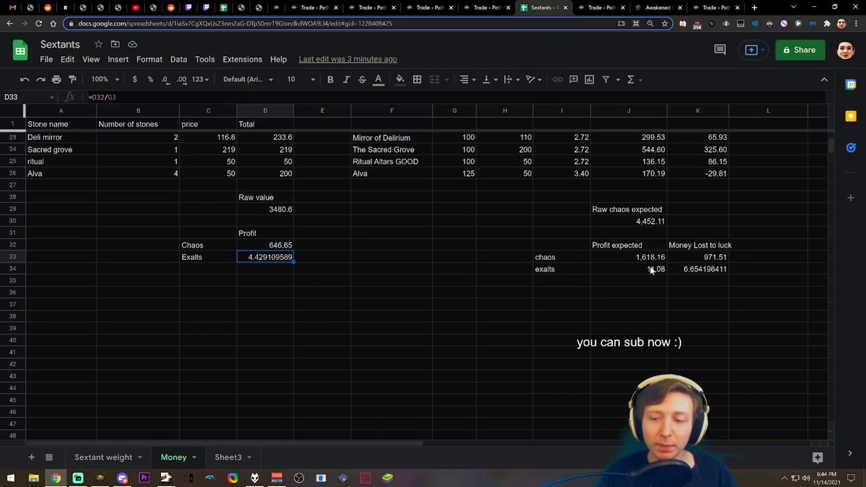
pyautogui.click(632, 274)
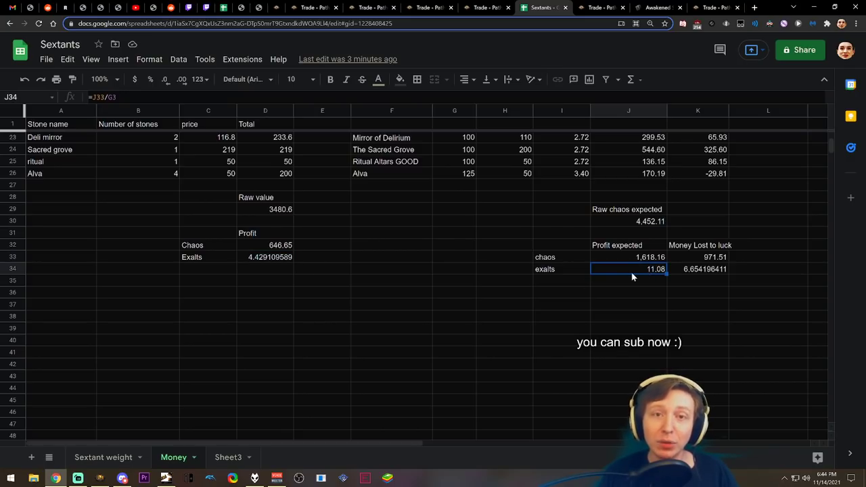
pyautogui.click(704, 283)
pyautogui.click(691, 272)
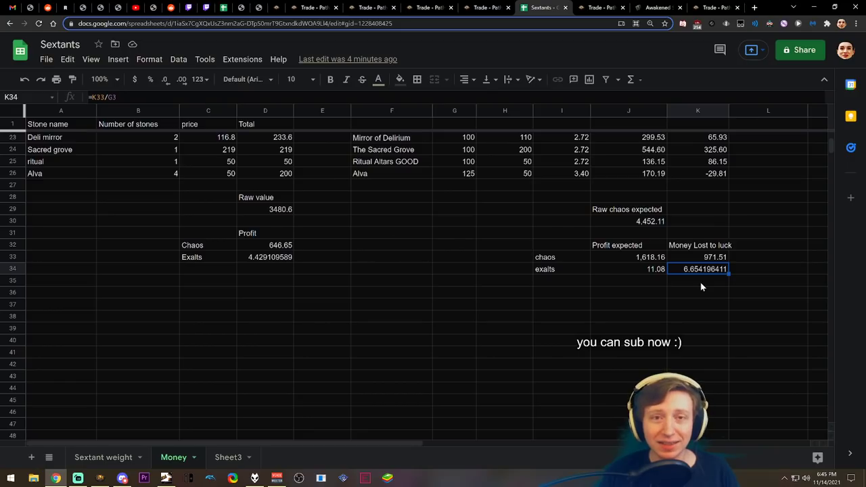
# Check the Awakened sextants count, visit the Sextant weight sheet and back, then switch to Path of Exile.
pyautogui.scroll(5, 707, 298)
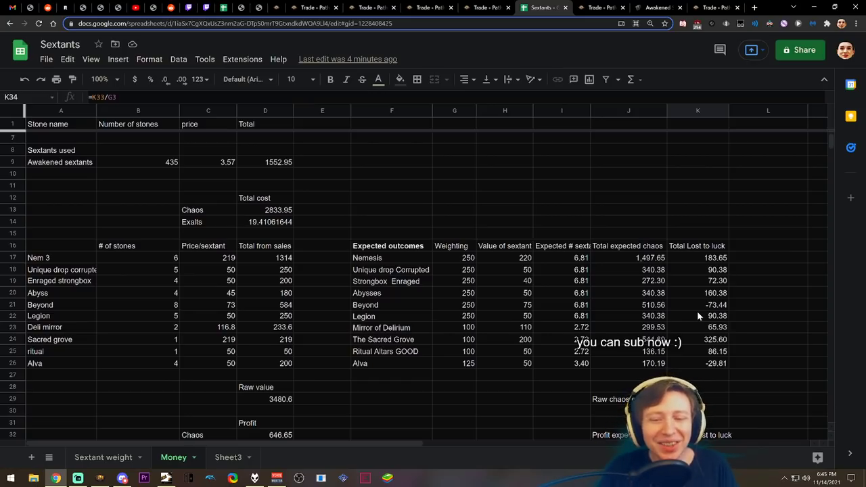
pyautogui.click(167, 162)
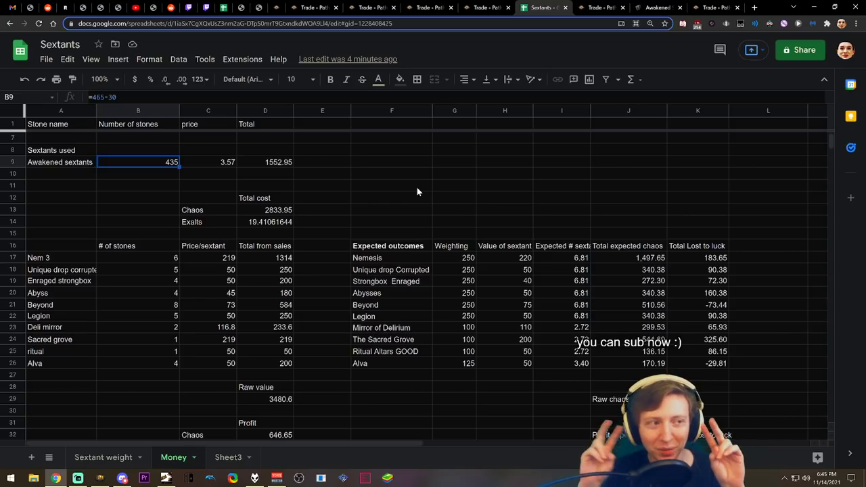
pyautogui.scroll(-1, 369, 262)
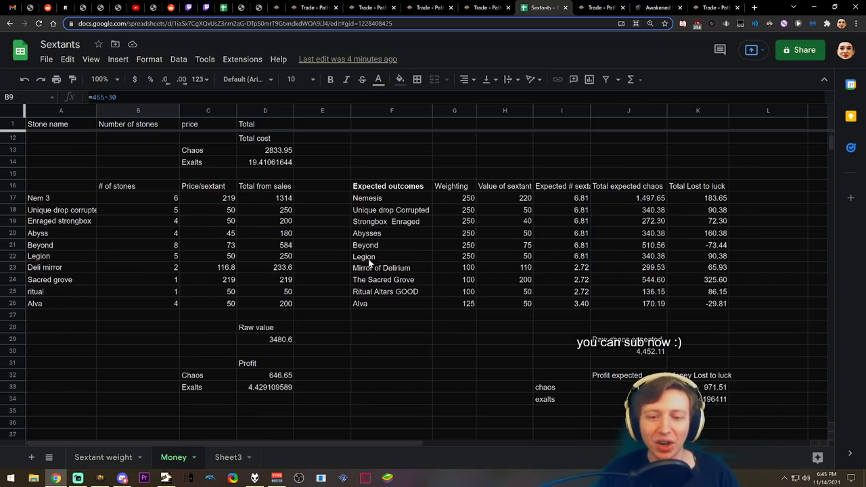
pyautogui.click(120, 463)
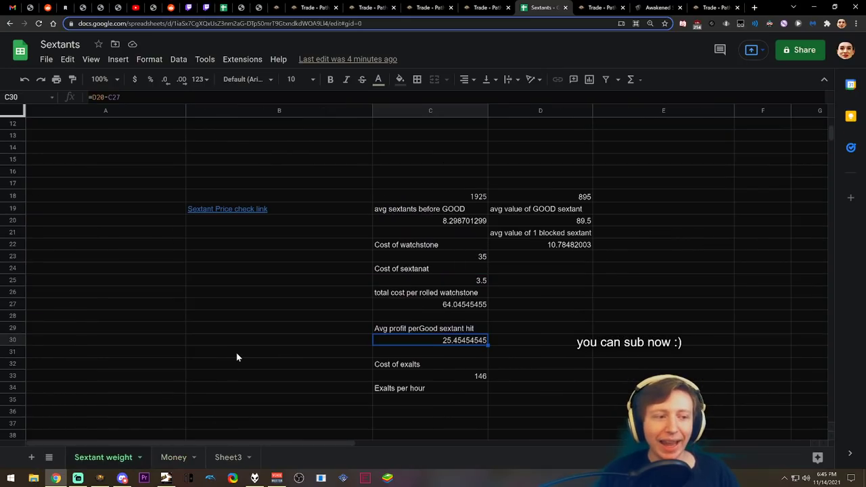
pyautogui.scroll(3, 294, 291)
pyautogui.scroll(3, 293, 290)
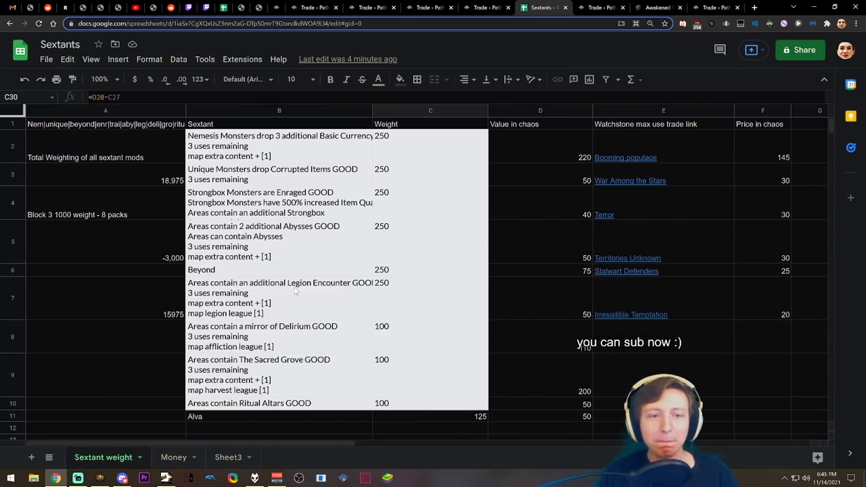
pyautogui.click(173, 458)
pyautogui.scroll(-2, 301, 370)
pyautogui.scroll(5, 391, 359)
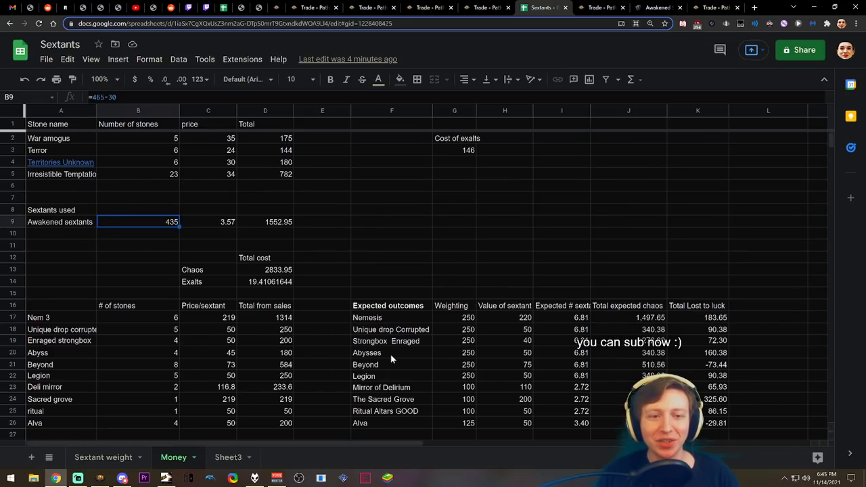
pyautogui.scroll(-4, 380, 340)
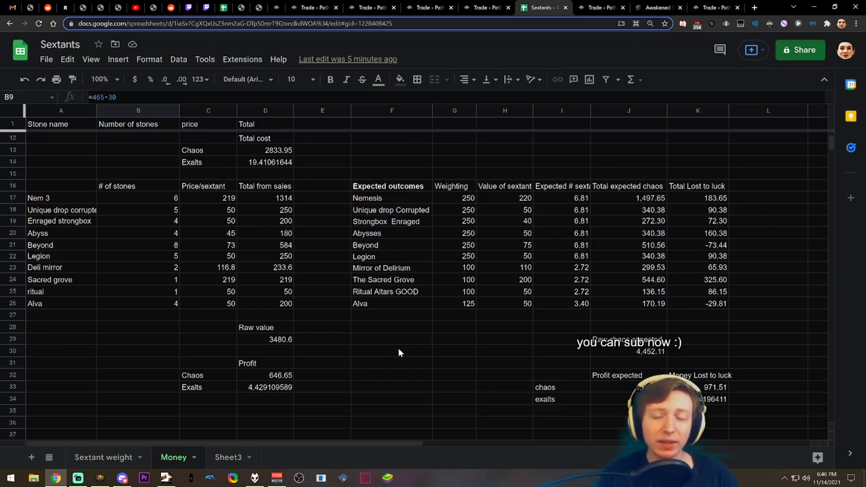
pyautogui.hotkey('alt', 'Tab')
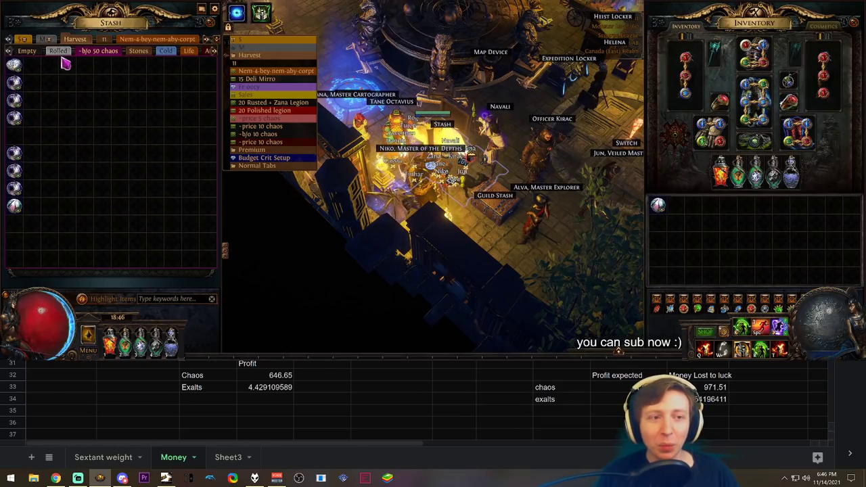
# Open the Rolled watchstone stash tab and compare it with the spreadsheet, ending on the Sextants sheet.
pyautogui.click(67, 52)
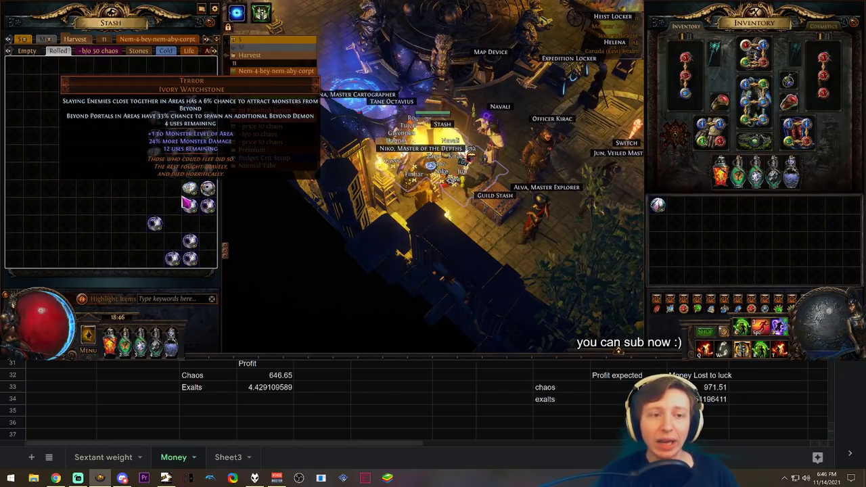
pyautogui.hotkey('alt', 'Tab')
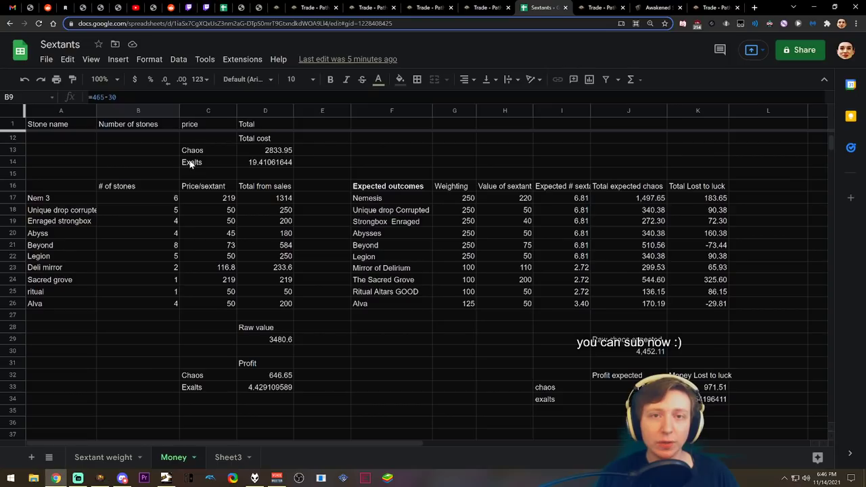
pyautogui.scroll(4, 237, 227)
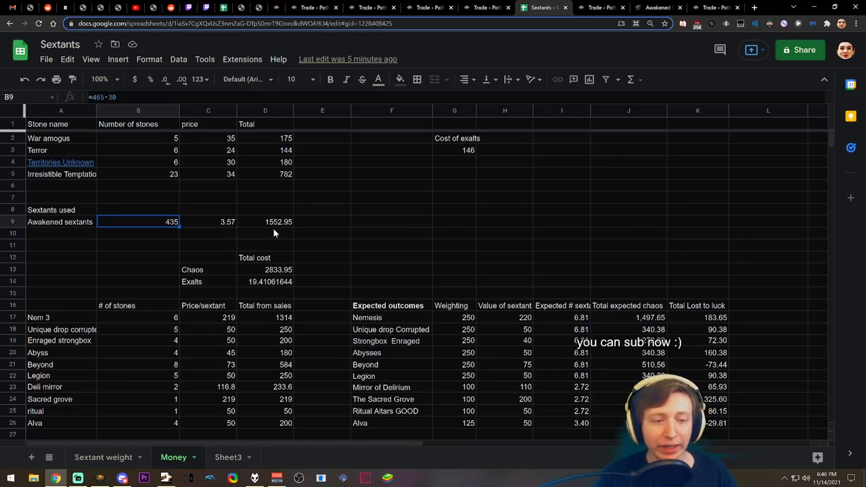
pyautogui.scroll(-2, 273, 229)
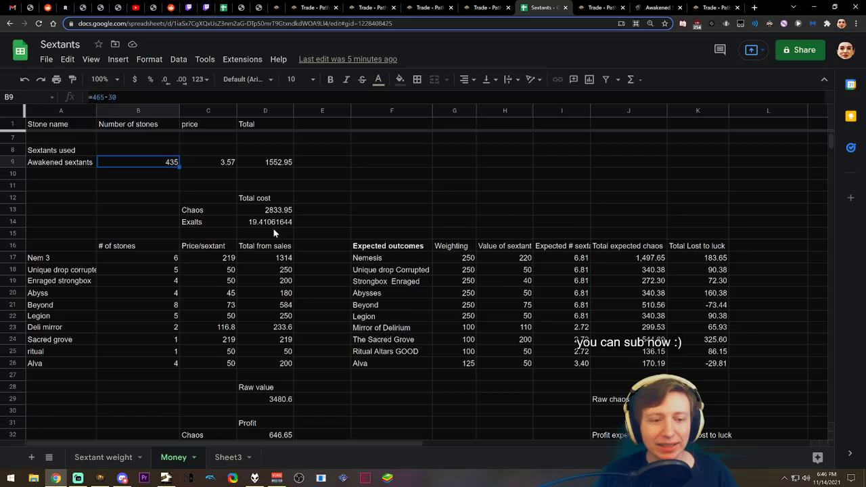
pyautogui.scroll(-2, 314, 270)
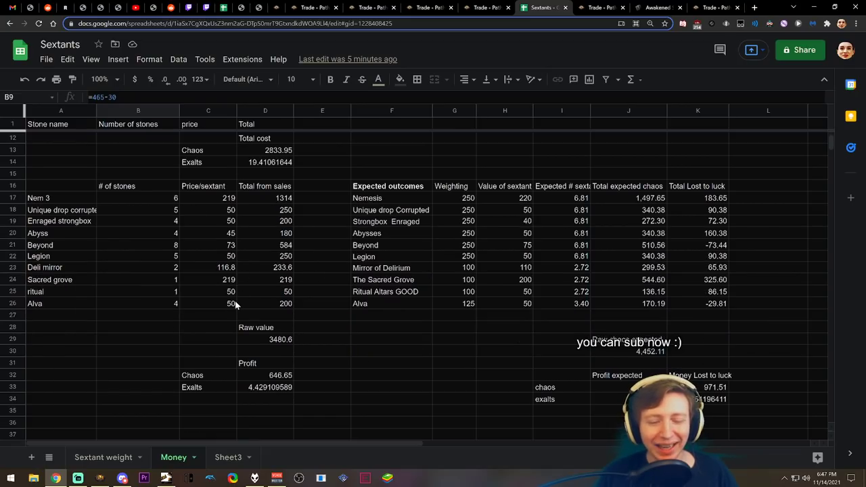
pyautogui.scroll(-2, 238, 310)
pyautogui.scroll(6, 238, 310)
pyautogui.hotkey('alt', 'Tab')
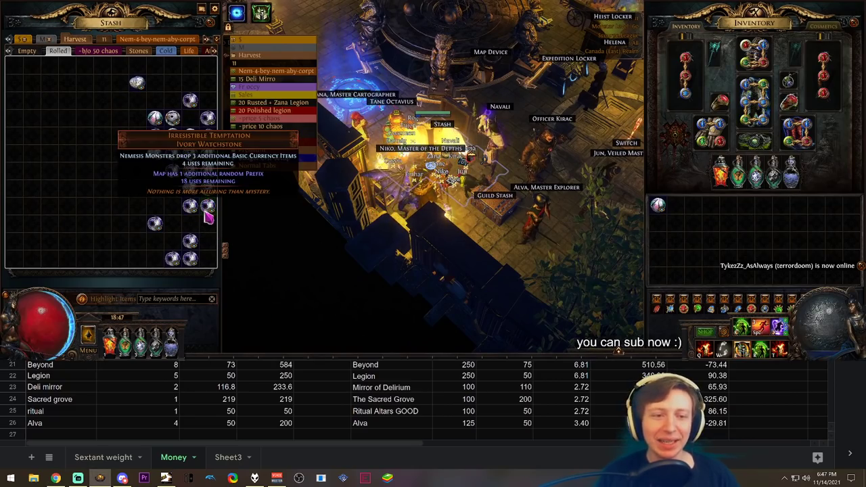
pyautogui.hotkey('alt', 'Tab')
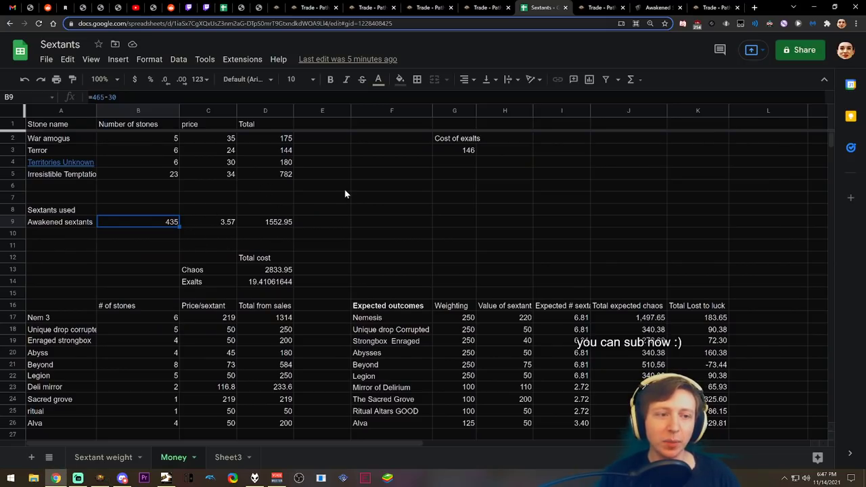
pyautogui.hotkey('alt', 'Tab')
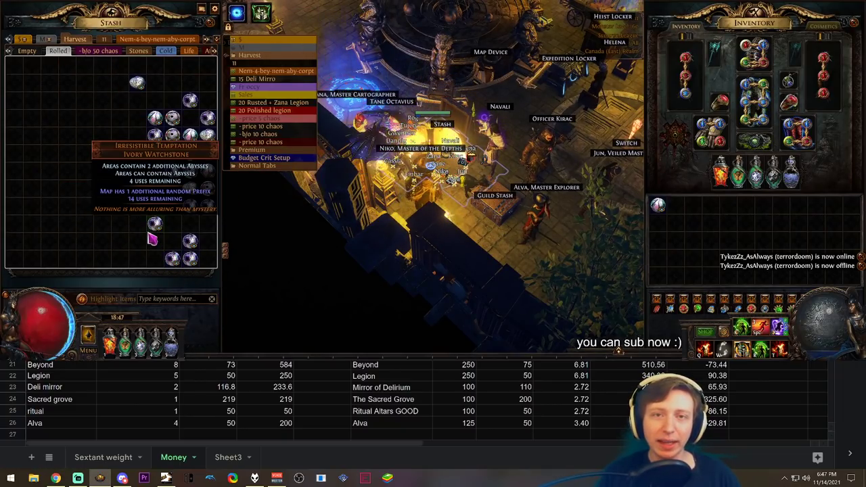
pyautogui.hotkey('alt', 'Tab')
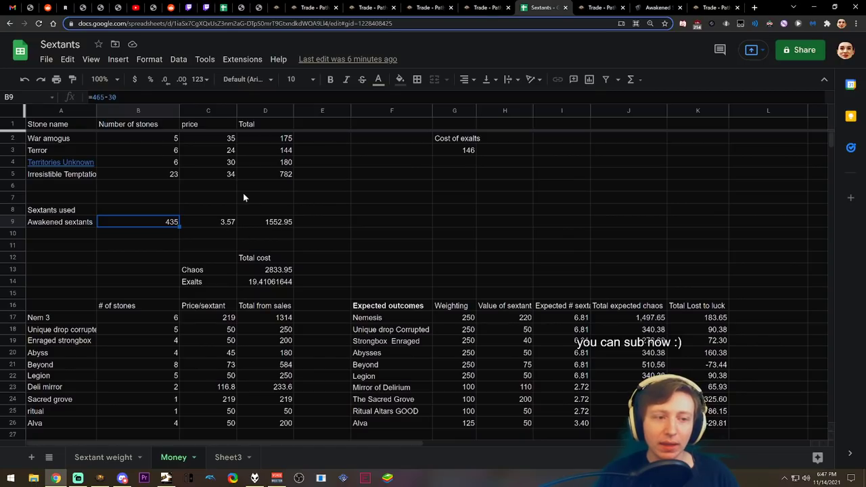
# Enter =SUM(D2:D5) in D6 as the watchstone cost total, then delete it.
pyautogui.click(259, 178)
pyautogui.click(268, 187)
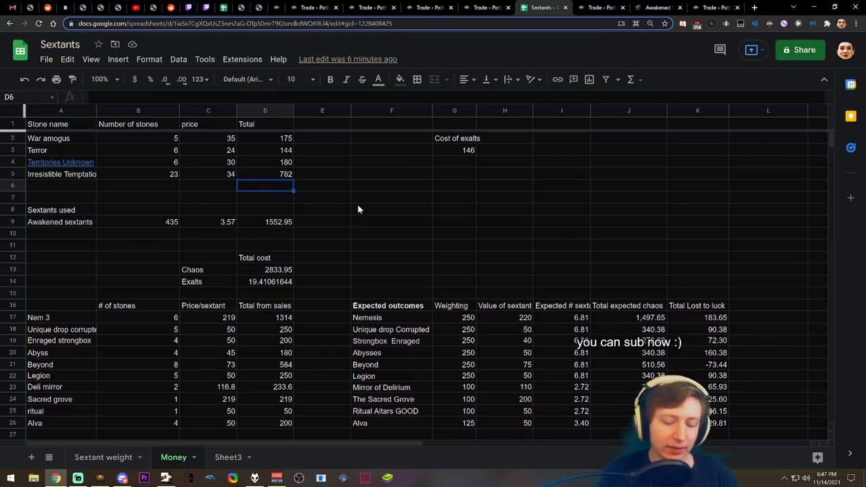
pyautogui.write('=sum')
pyautogui.press('Tab')
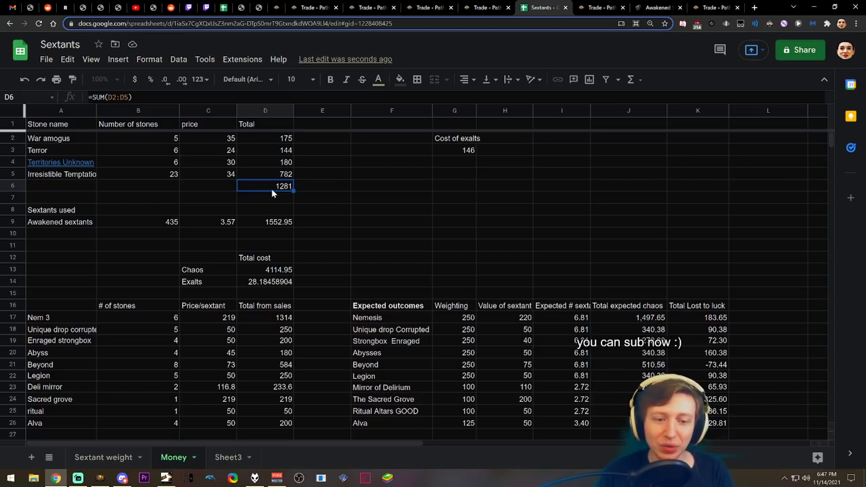
pyautogui.scroll(-2, 334, 203)
pyautogui.scroll(1, 323, 218)
pyautogui.scroll(1, 295, 195)
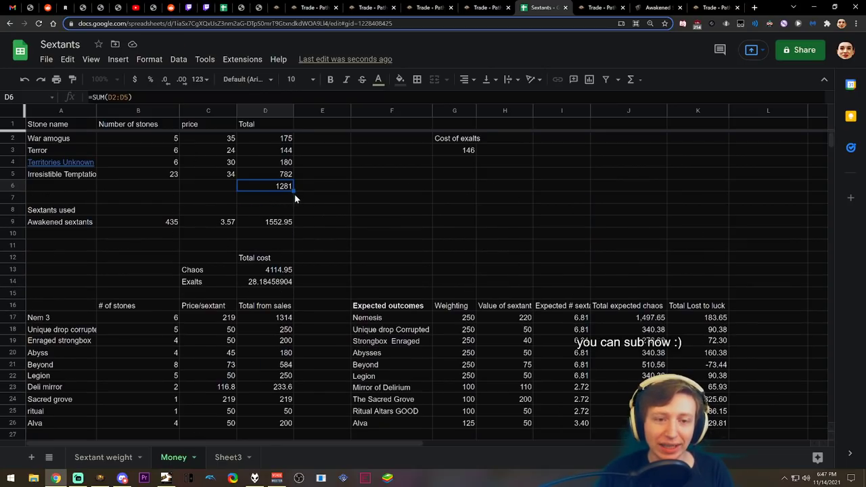
pyautogui.press('Delete')
pyautogui.scroll(-3, 307, 207)
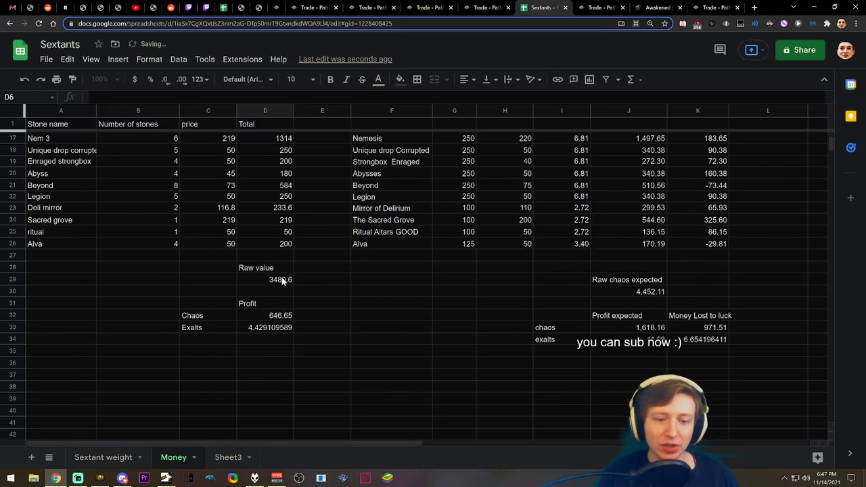
# Put =D29+1280 in E29 beside the raw value, giving 4760.6.
pyautogui.click(284, 280)
pyautogui.click(339, 282)
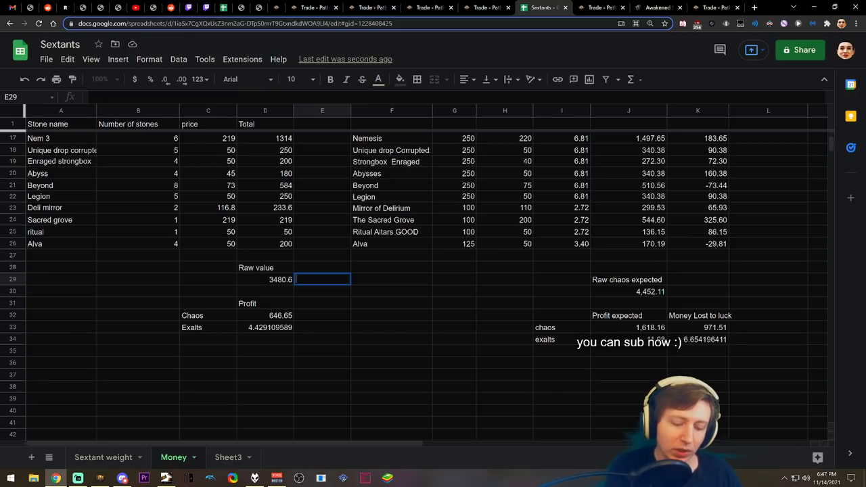
pyautogui.write('=')
pyautogui.press('Left')
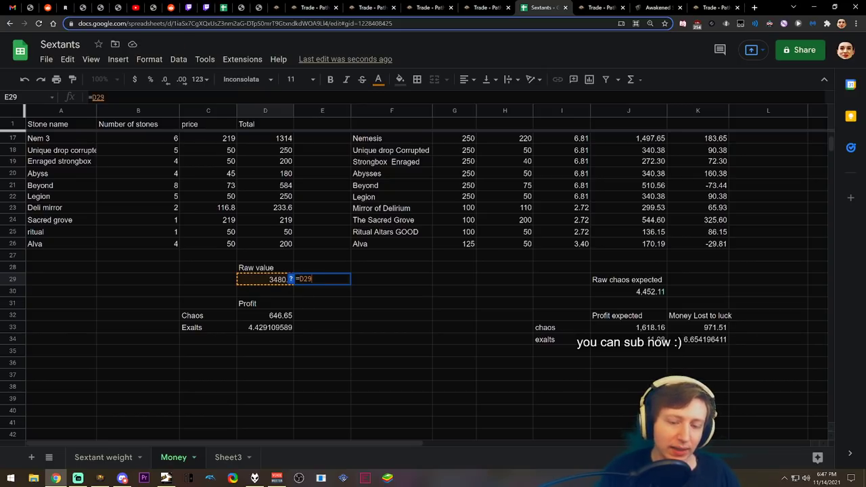
pyautogui.write('+12')
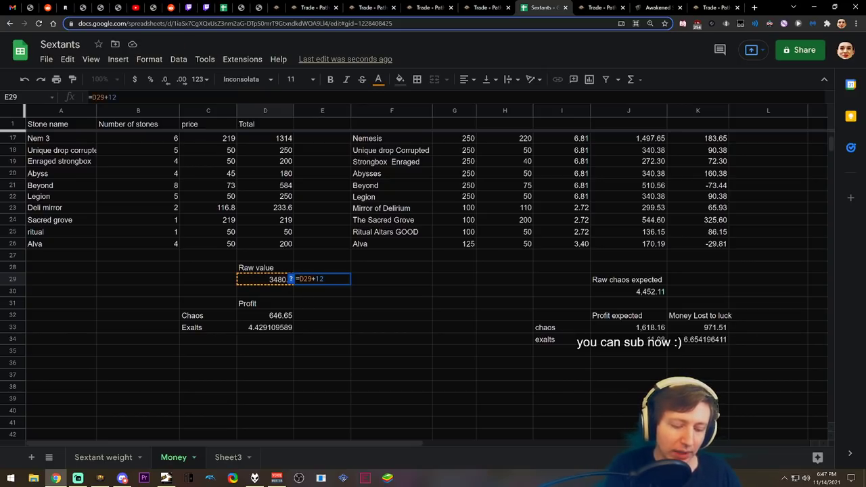
pyautogui.write('80')
pyautogui.press('Return')
pyautogui.click(328, 282)
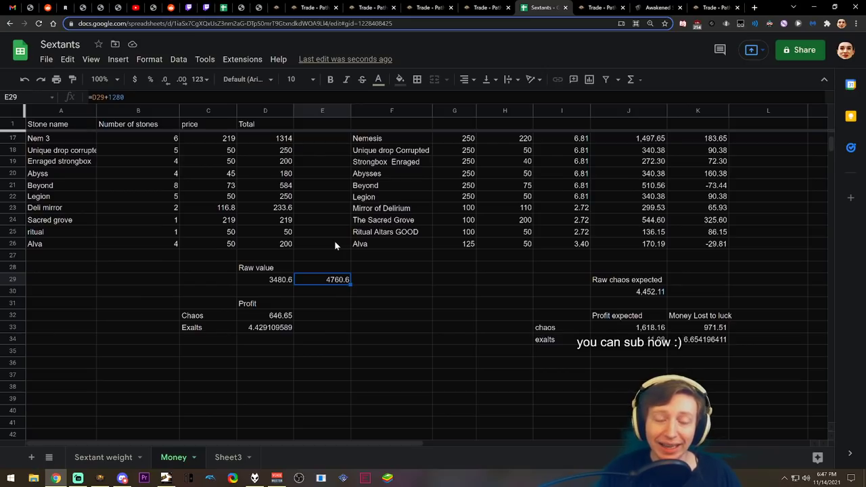
pyautogui.click(332, 287)
pyautogui.press('Up')
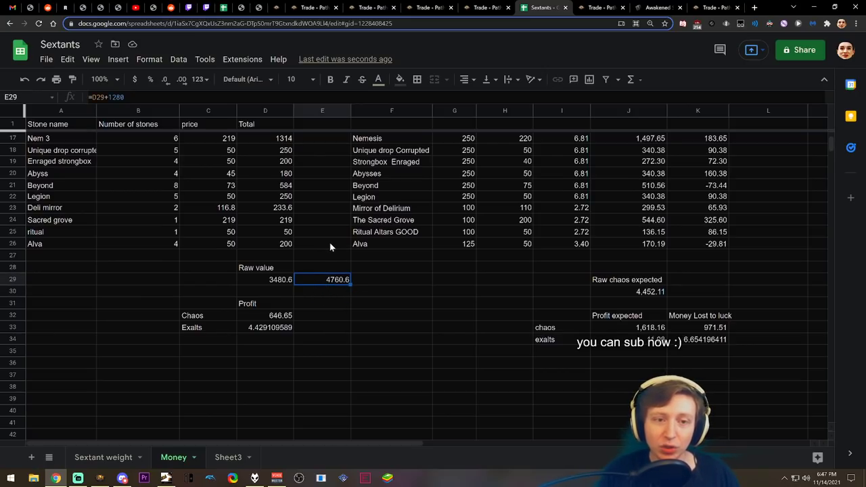
pyautogui.scroll(5, 355, 301)
# Restore D6, try =D6/145 in E6 (8.83 exalts), then clear both E6 and D6.
pyautogui.hotkey('ctrl', 'z')
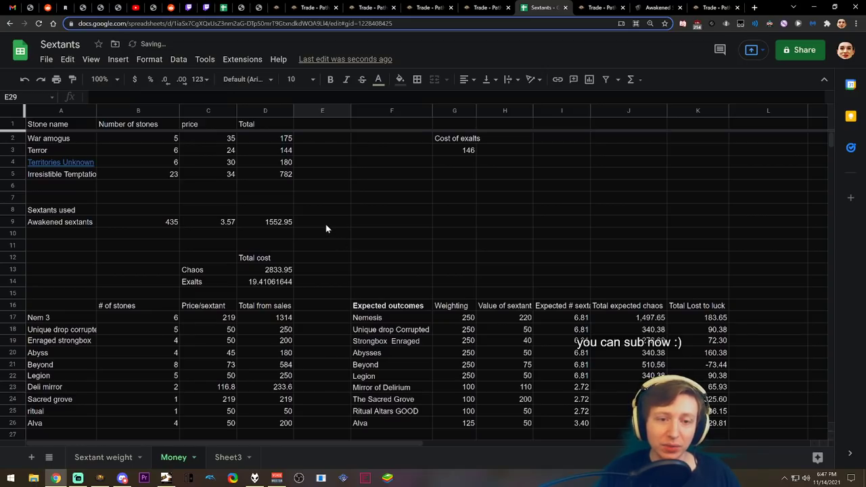
pyautogui.click(303, 187)
pyautogui.click(271, 192)
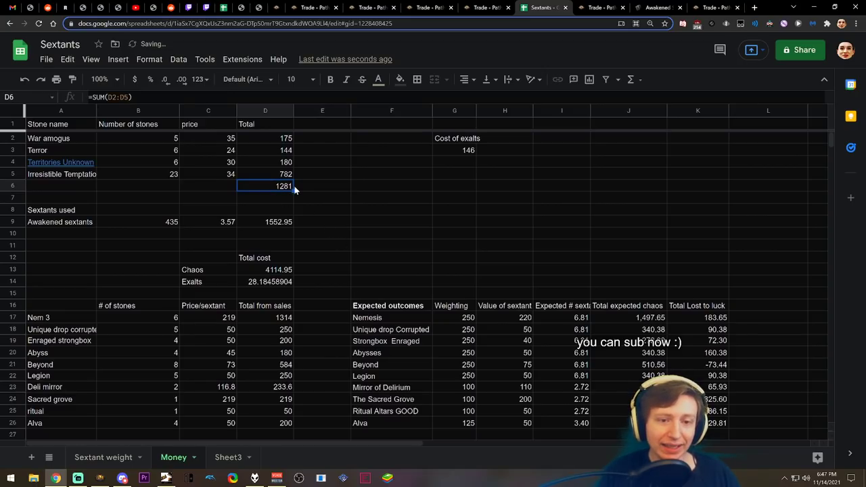
pyautogui.click(302, 187)
pyautogui.write('=')
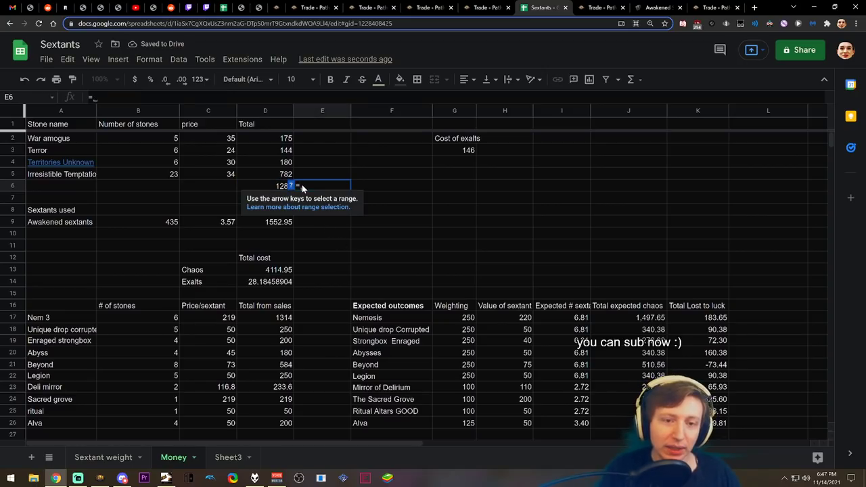
pyautogui.click(277, 188)
pyautogui.write('/14')
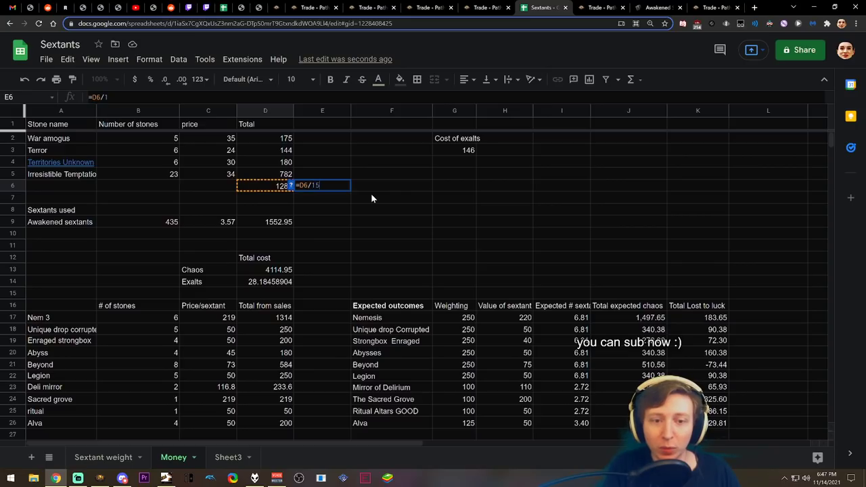
pyautogui.write('5')
pyautogui.press('Return')
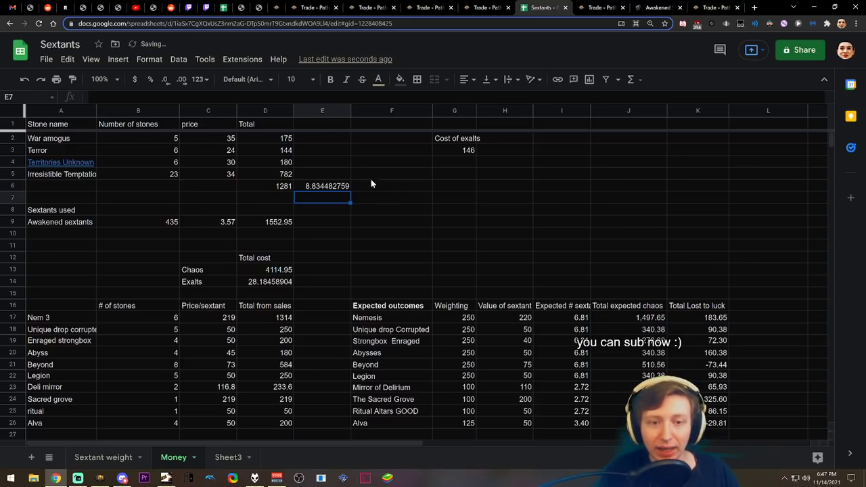
pyautogui.click(315, 189)
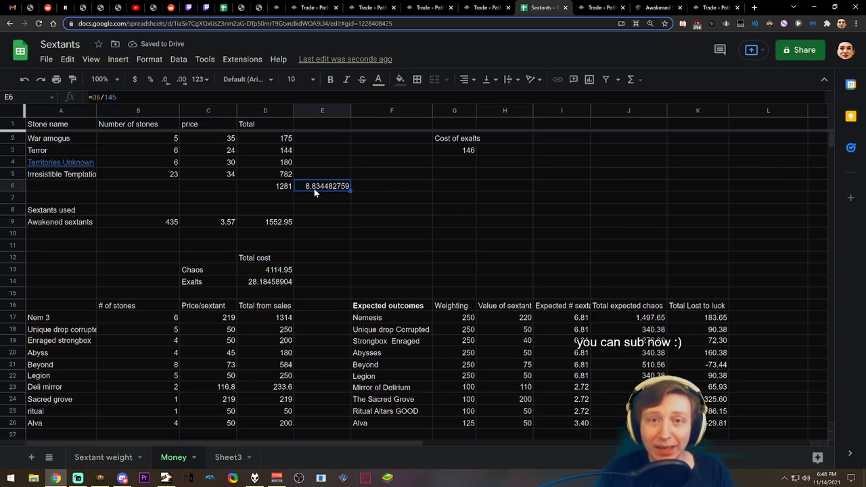
pyautogui.press('Delete')
pyautogui.click(281, 186)
pyautogui.press('Delete')
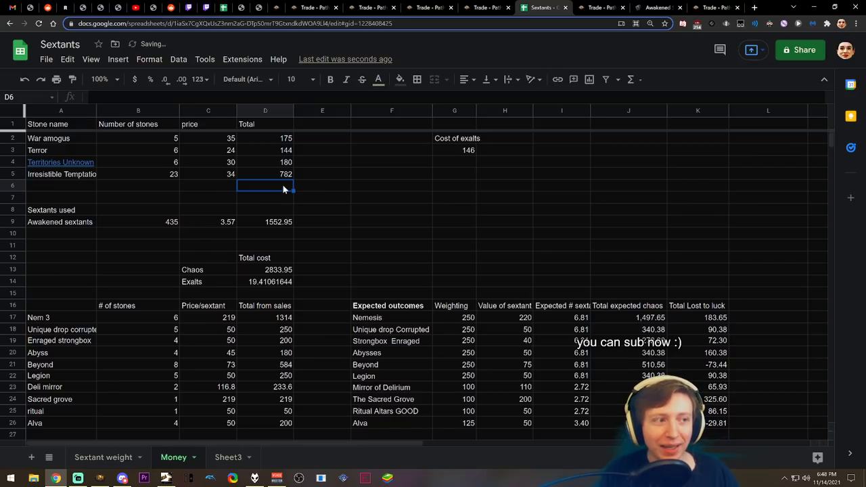
pyautogui.hotkey('alt', 'Tab')
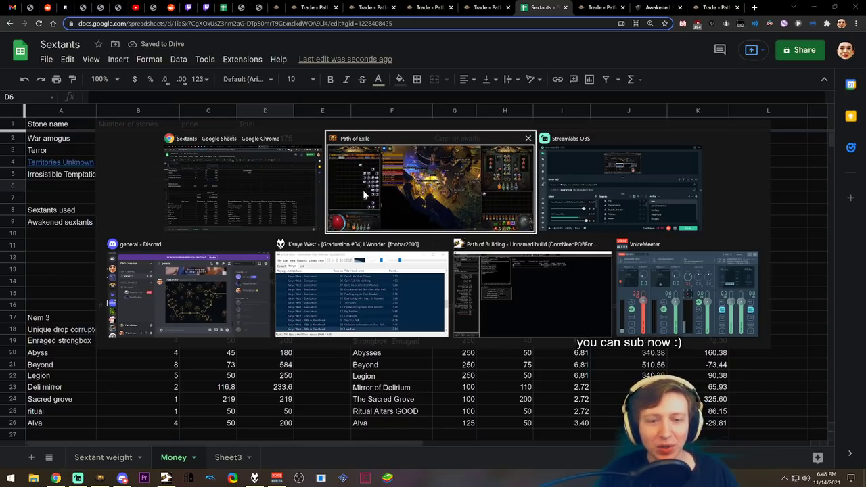
pyautogui.hotkey('alt', 'Tab')
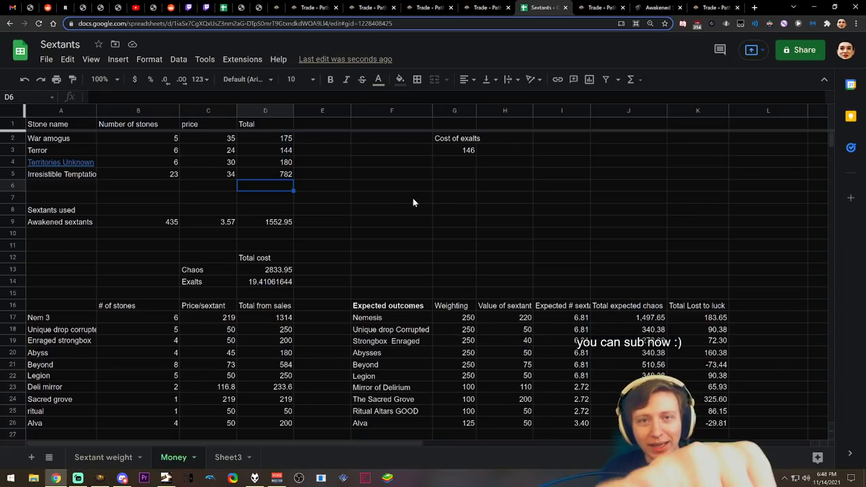
pyautogui.scroll(-3, 327, 282)
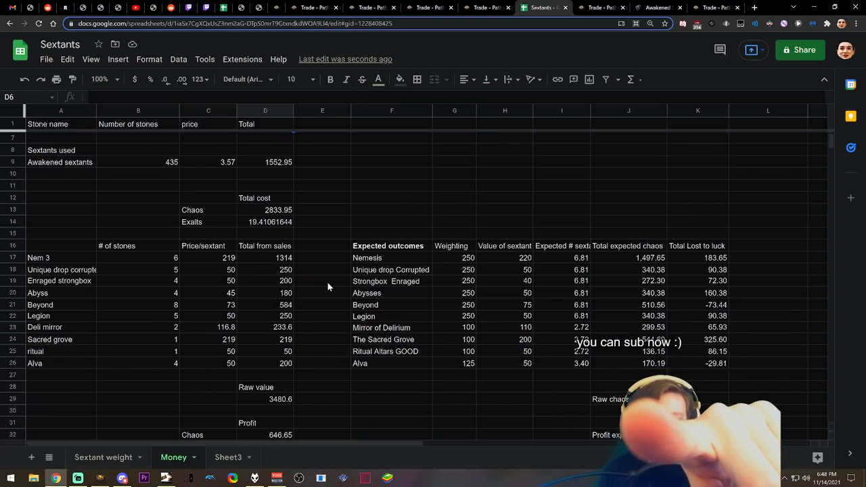
pyautogui.click(115, 457)
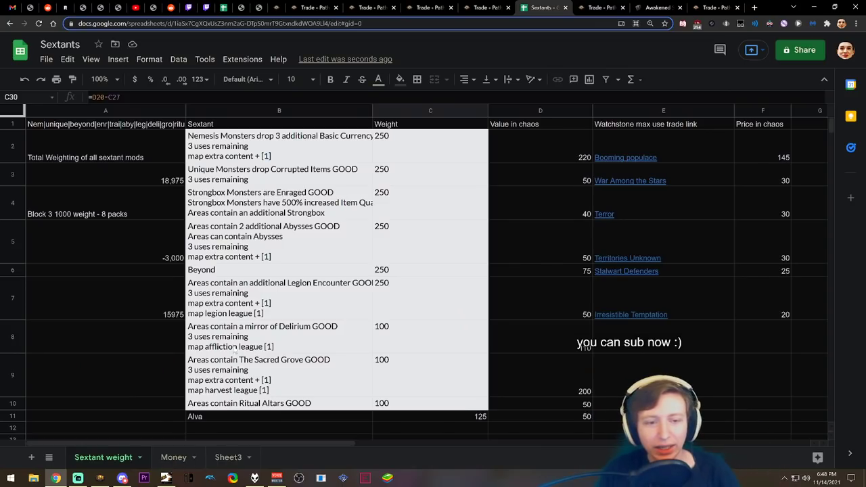
pyautogui.click(156, 458)
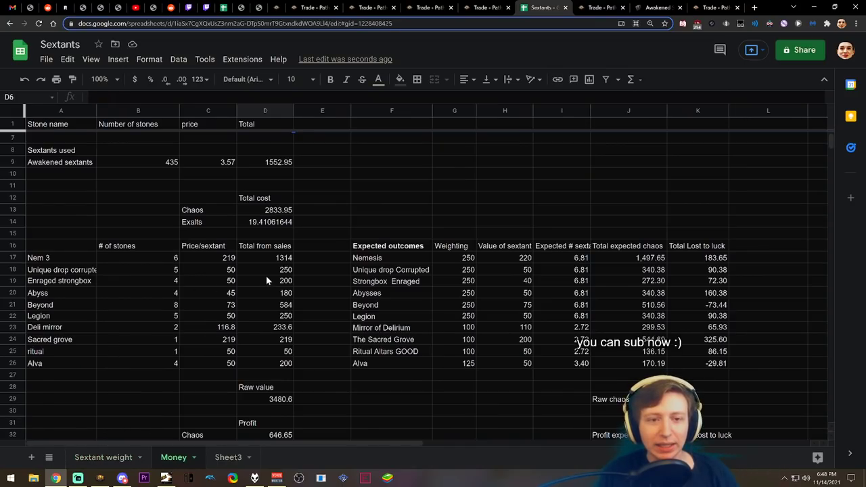
pyautogui.scroll(2, 291, 230)
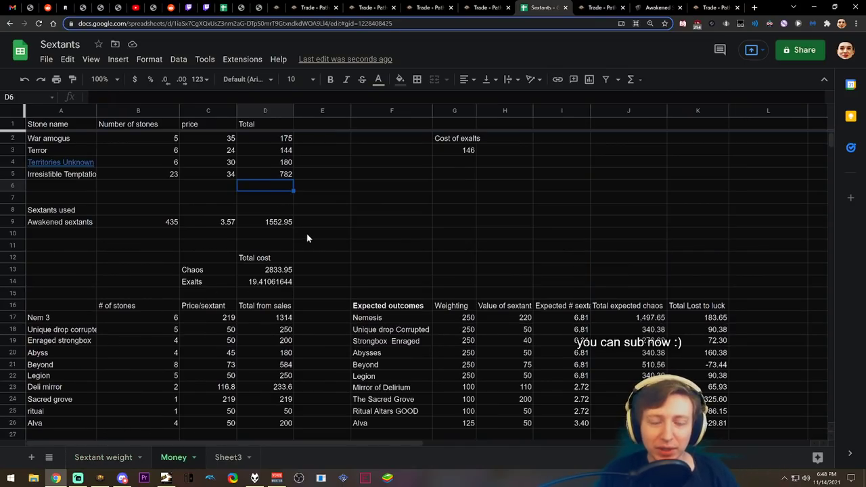
# In Path of Exile, move the Ivory Watchstone from the inventory into the Rolled stash tab.
pyautogui.hotkey('alt', 'Tab')
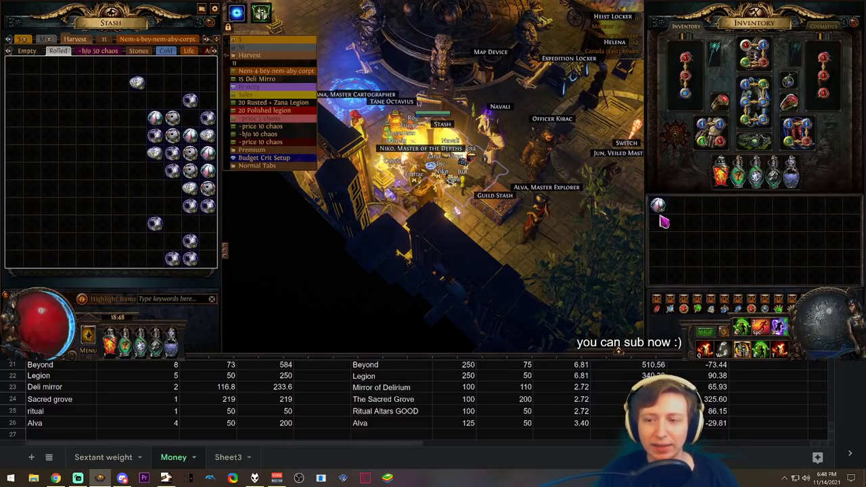
pyautogui.click(663, 214)
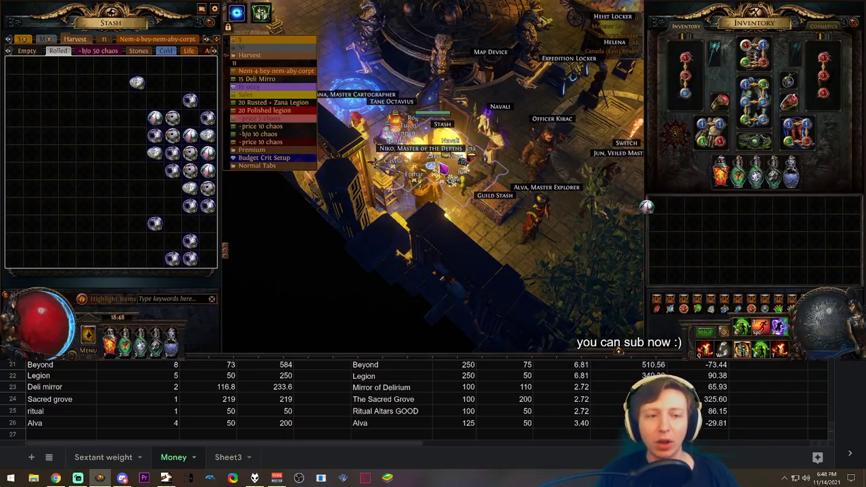
pyautogui.click(101, 51)
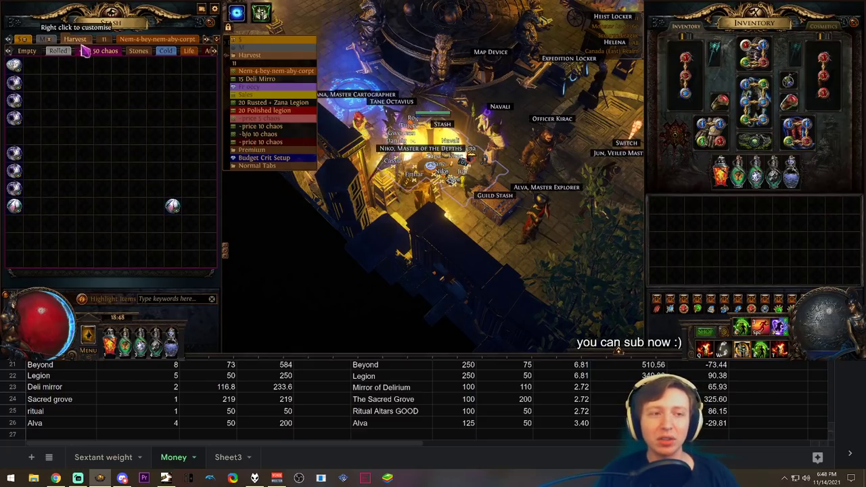
pyautogui.click(58, 51)
pyautogui.click(214, 152)
# Toggle between the spreadsheet and the game, ending back in Path of Exile.
pyautogui.hotkey('alt', 'Tab')
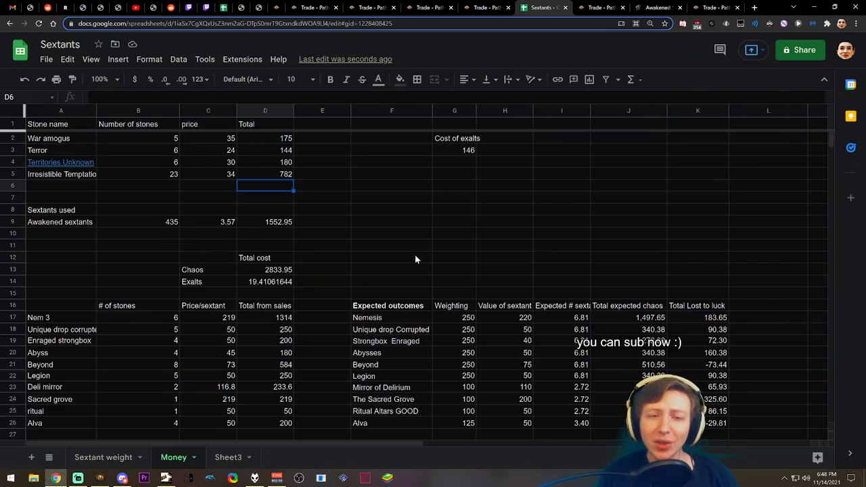
pyautogui.scroll(-7, 353, 258)
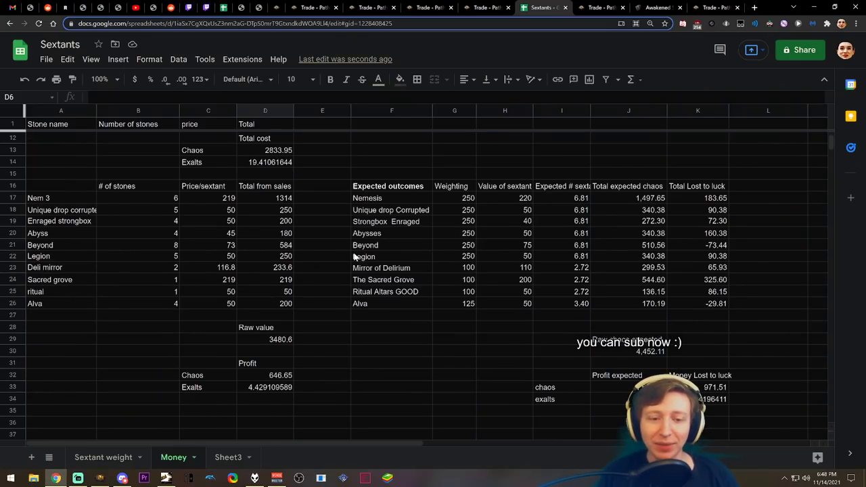
pyautogui.scroll(7, 355, 295)
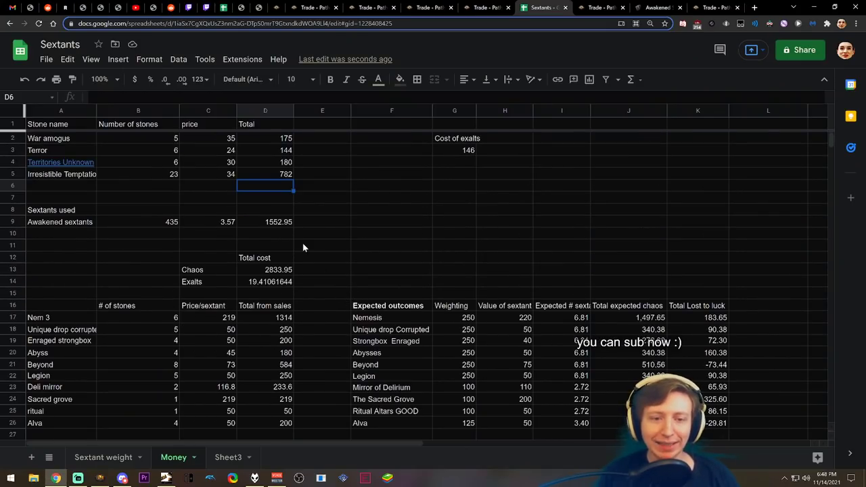
pyautogui.hotkey('alt', 'Tab')
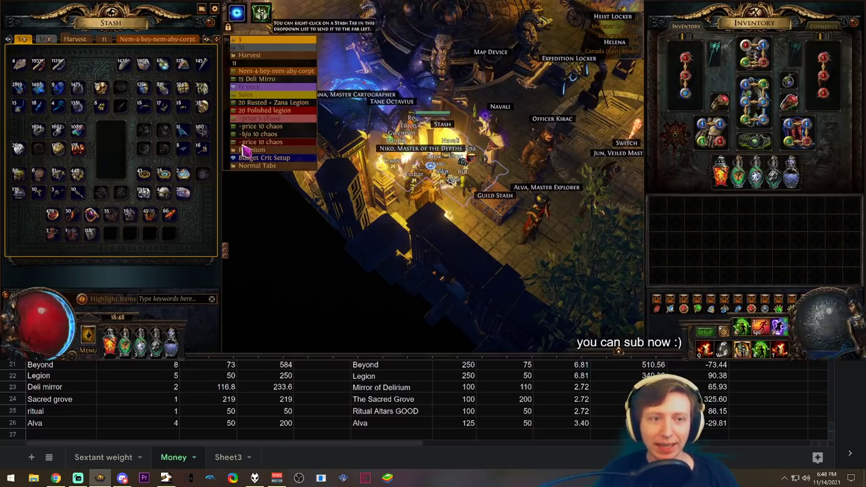
pyautogui.hotkey('alt', 'Tab')
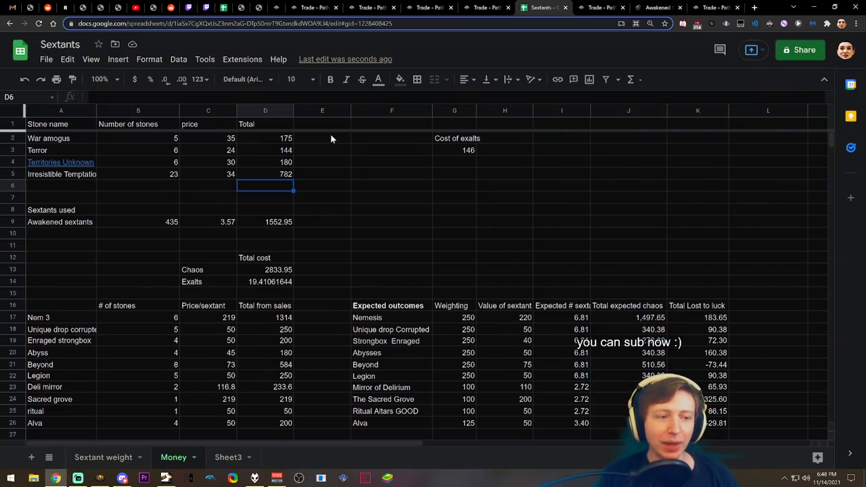
pyautogui.hotkey('alt', 'Tab')
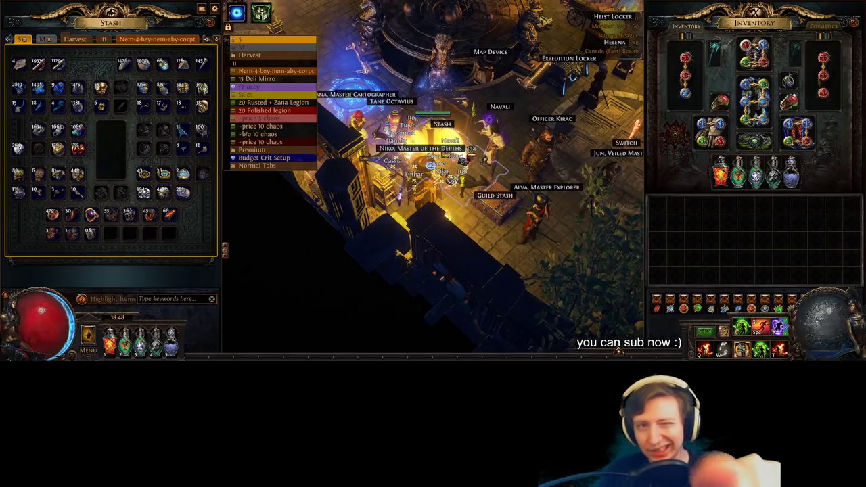